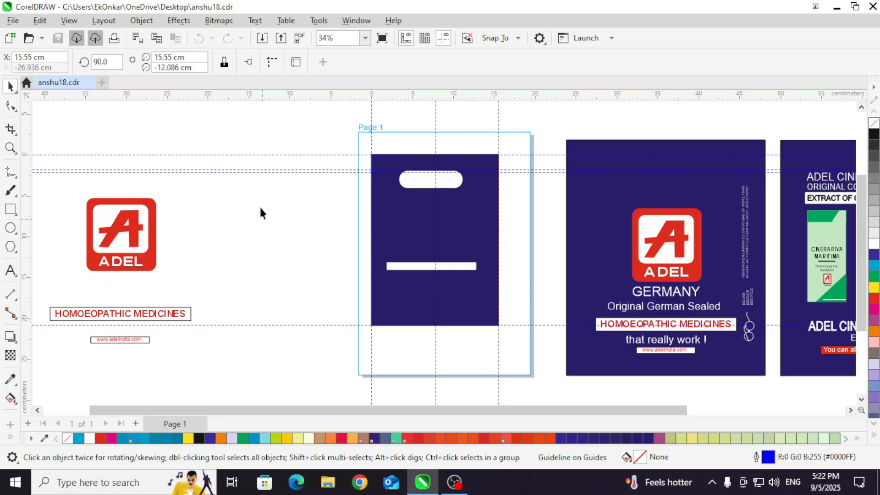
# Step: Select all guidelines in the document and delete them
pyautogui.click(48, 24)
pyautogui.moveTo(107, 253)
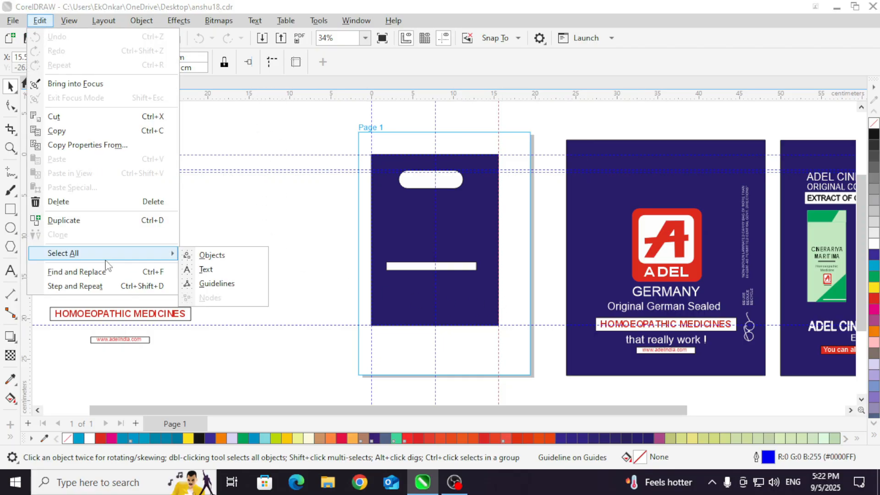
pyautogui.click(214, 284)
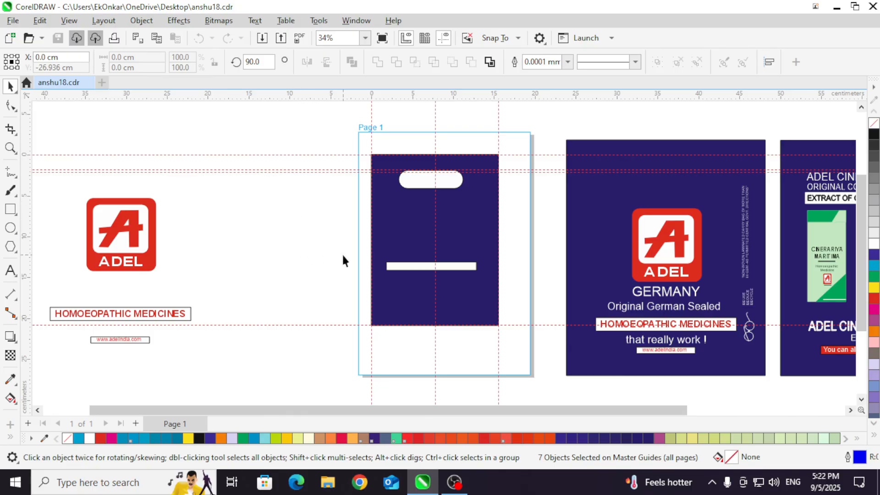
pyautogui.press('Delete')
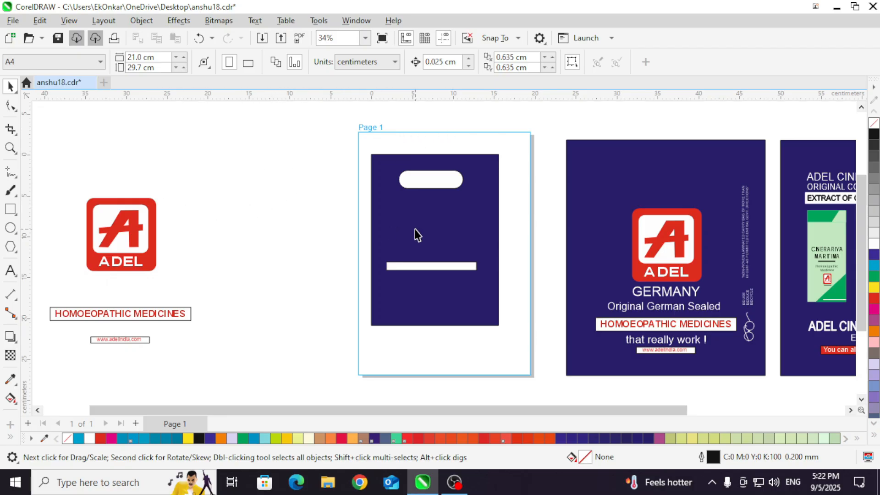
# Step: Set the drawing units to millimeters
pyautogui.scroll(1, 428, 213)
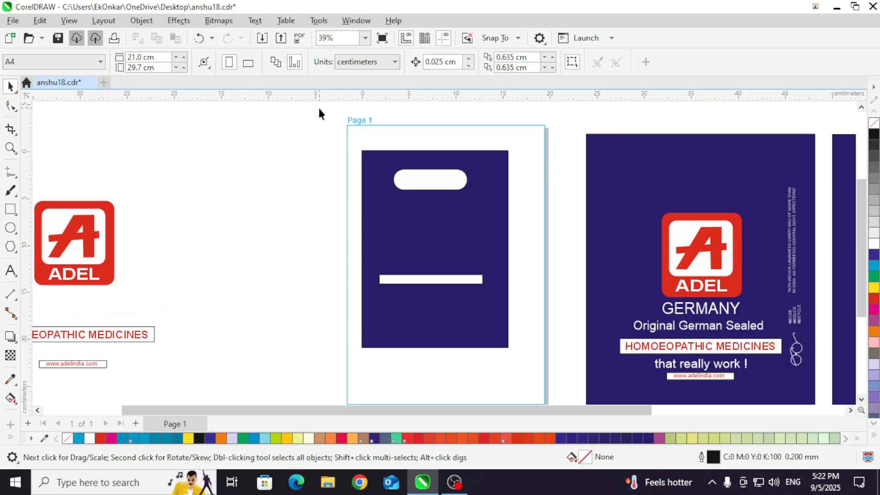
pyautogui.click(373, 65)
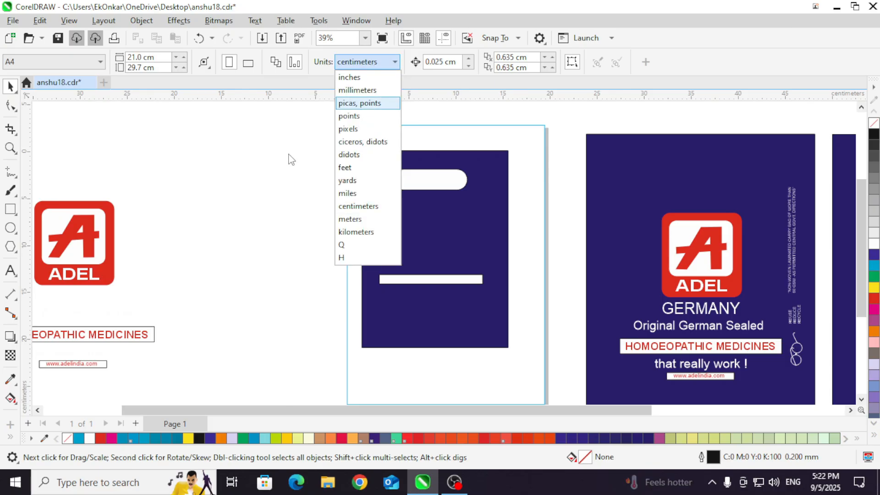
pyautogui.click(360, 95)
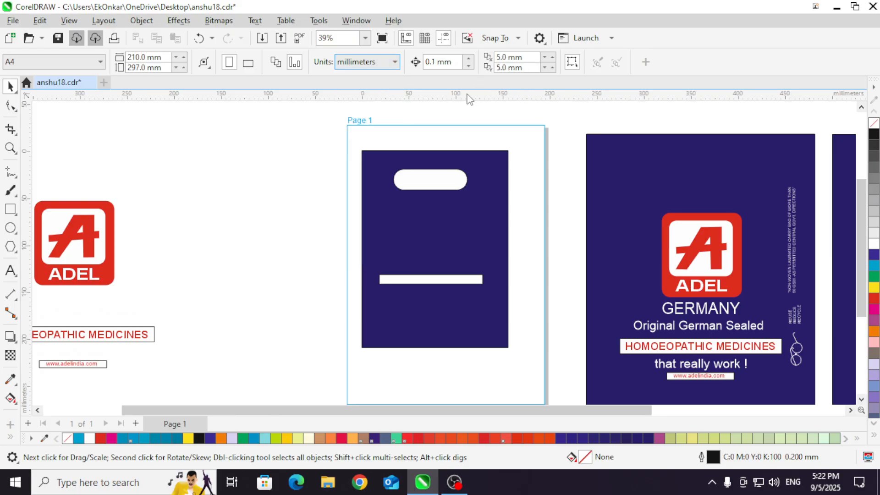
# Step: Set the drawing units to inches
pyautogui.click(393, 69)
pyautogui.click(403, 79)
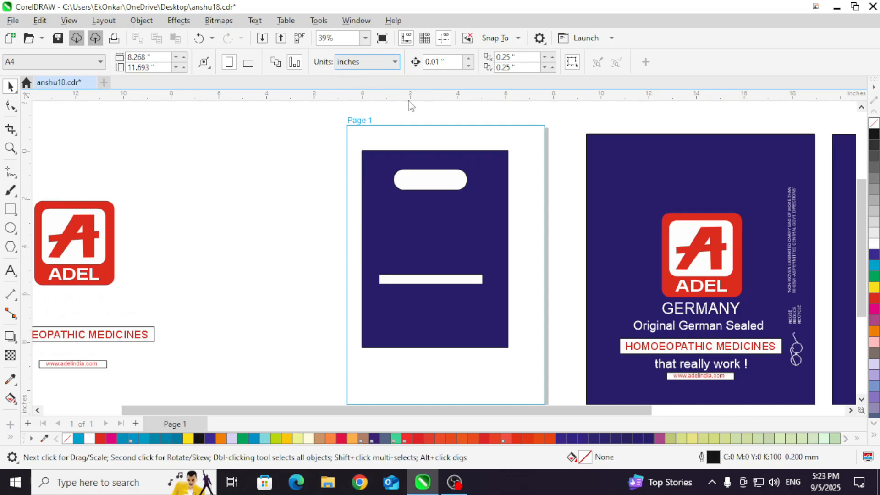
pyautogui.scroll(1, 387, 134)
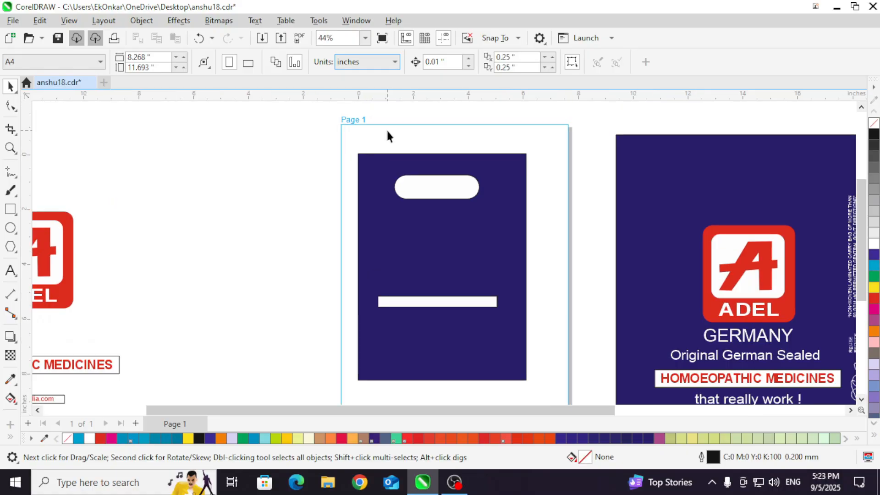
pyautogui.scroll(1, 387, 135)
pyautogui.scroll(1, 387, 135)
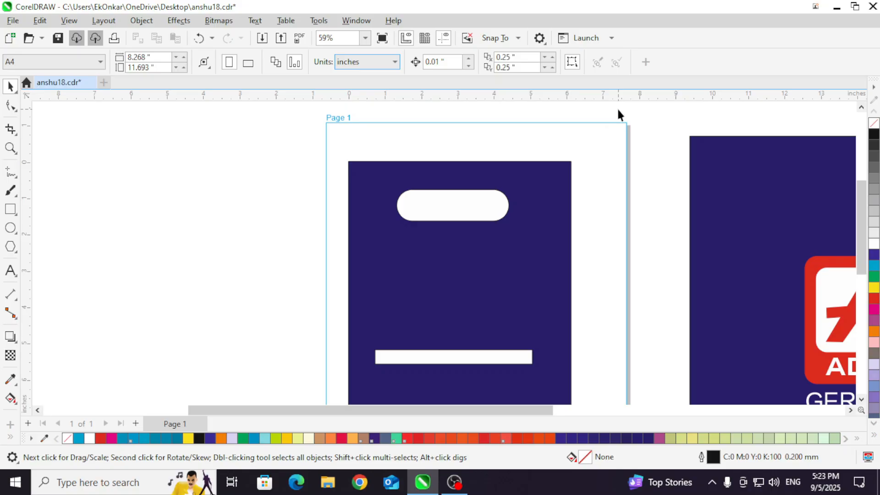
# Step: Switch the drawing units to millimeters and back to inches
pyautogui.click(394, 62)
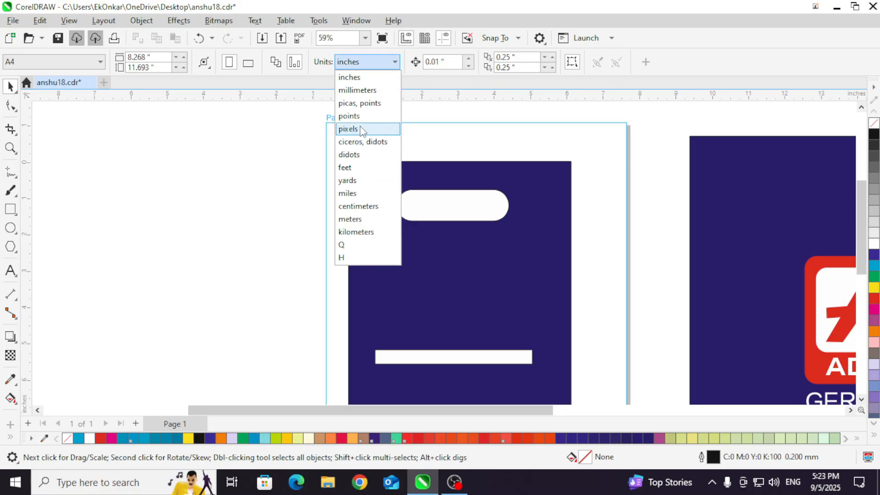
pyautogui.click(355, 86)
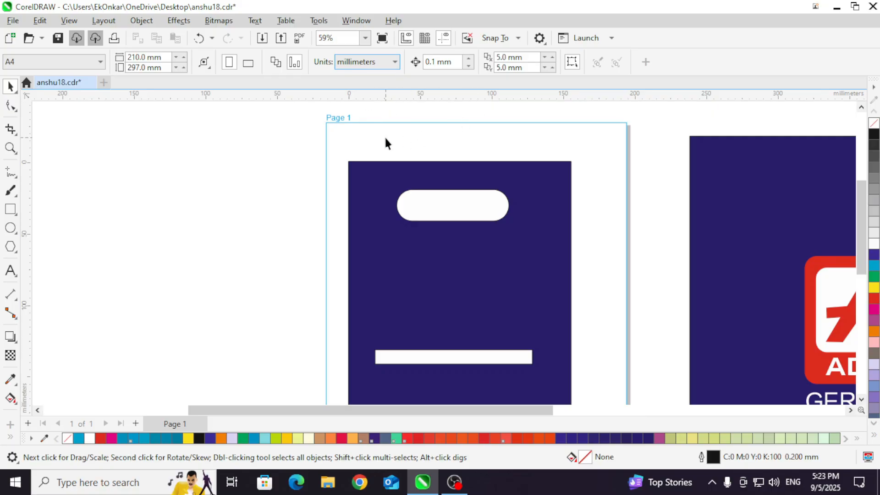
pyautogui.scroll(3, 385, 142)
pyautogui.scroll(3, 385, 137)
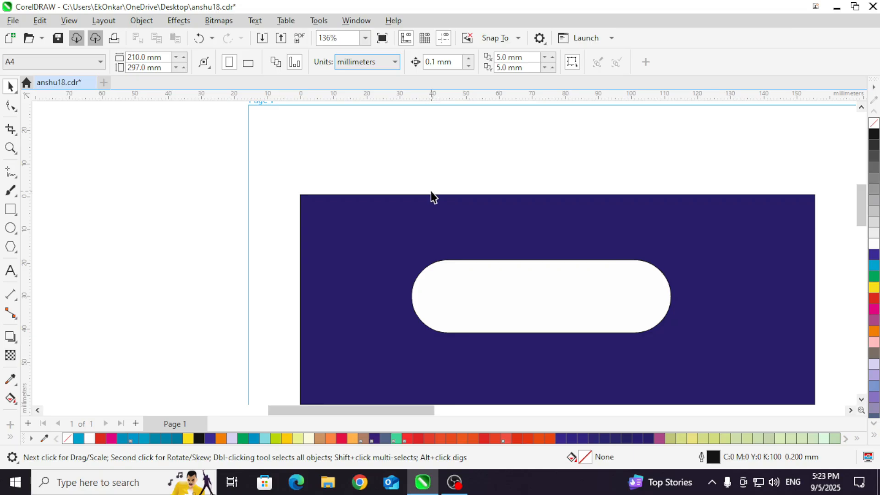
pyautogui.scroll(-2, 435, 195)
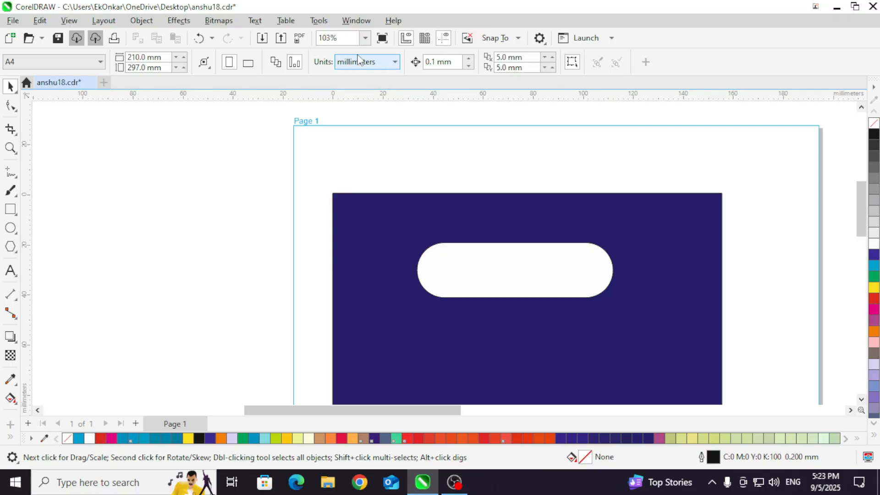
pyautogui.click(393, 62)
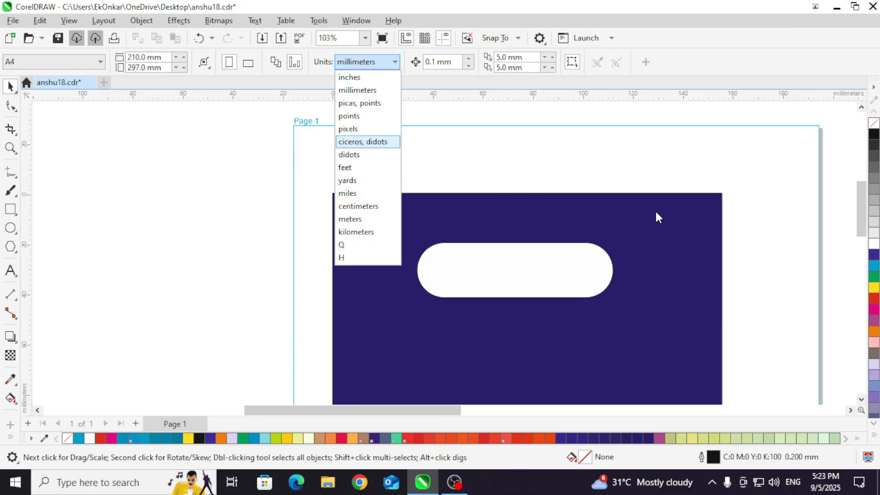
pyautogui.click(358, 81)
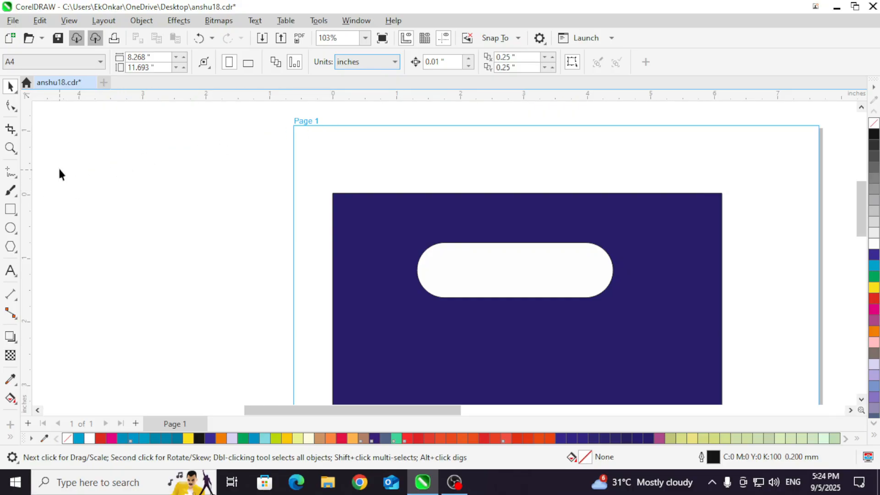
# Step: Move the ruler origin just inside the page's upper-left corner and place four guidelines from it, framing an area about 4 by 2 inches
pyautogui.moveTo(26, 96); pyautogui.dragTo(356, 143)
pyautogui.moveTo(28, 168); pyautogui.dragTo(357, 168)
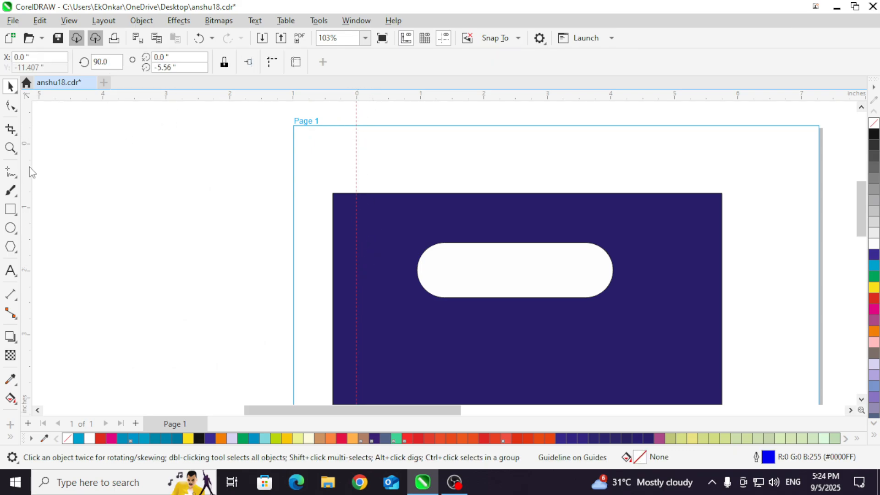
pyautogui.moveTo(29, 168); pyautogui.dragTo(612, 178)
pyautogui.moveTo(395, 94); pyautogui.dragTo(393, 142)
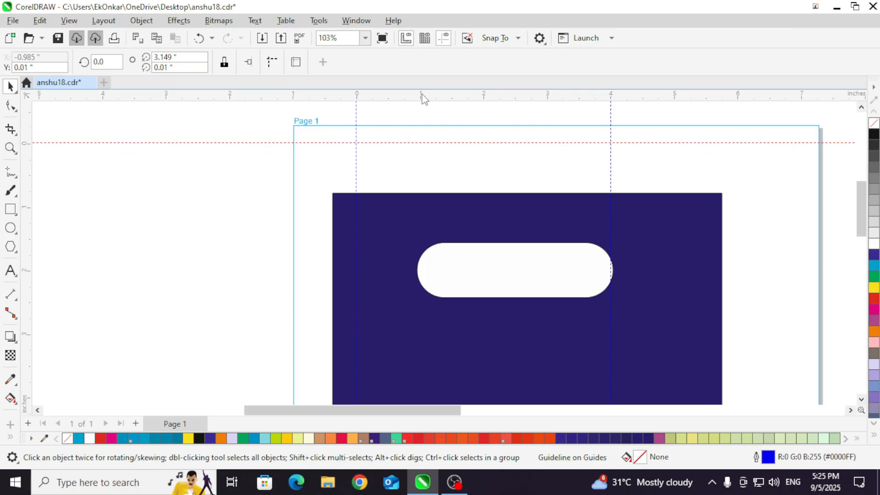
pyautogui.moveTo(422, 98); pyautogui.dragTo(416, 274)
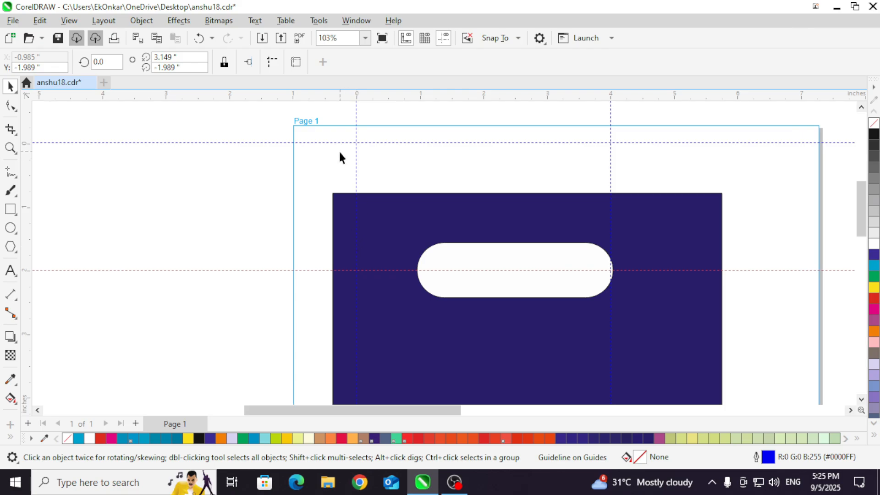
# Step: Select the three objects of the bag artwork on the page and move them down below the guideline frame
pyautogui.scroll(-2, 634, 208)
pyautogui.moveTo(414, 185); pyautogui.dragTo(724, 403)
pyautogui.scroll(1, 430, 177)
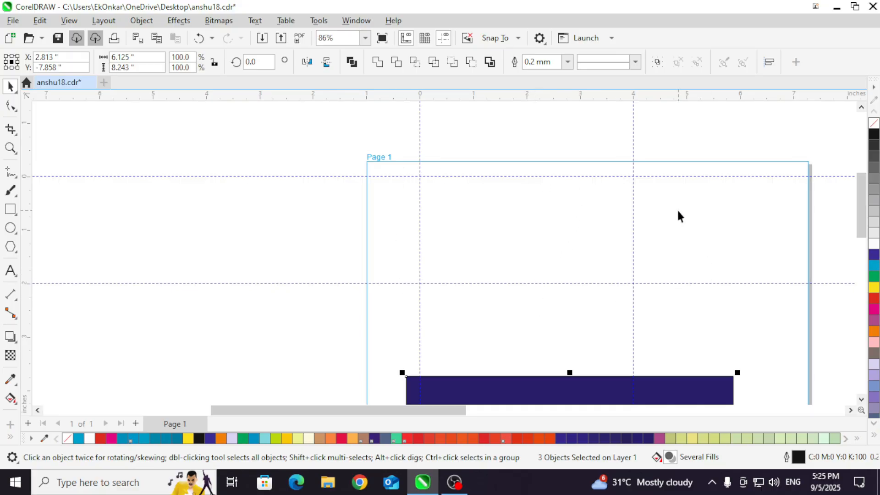
# Step: Draw a rectangle about 4 by 2 inches along the guideline frame
pyautogui.click(11, 208)
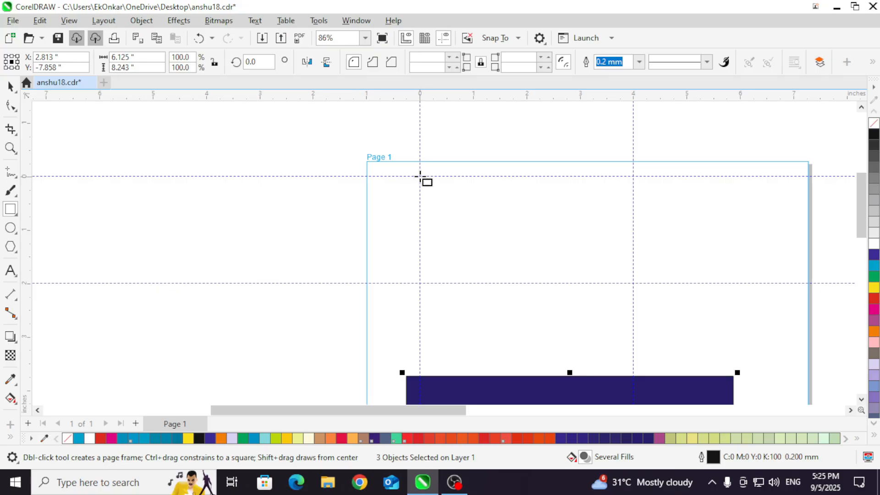
pyautogui.moveTo(419, 175); pyautogui.dragTo(633, 283)
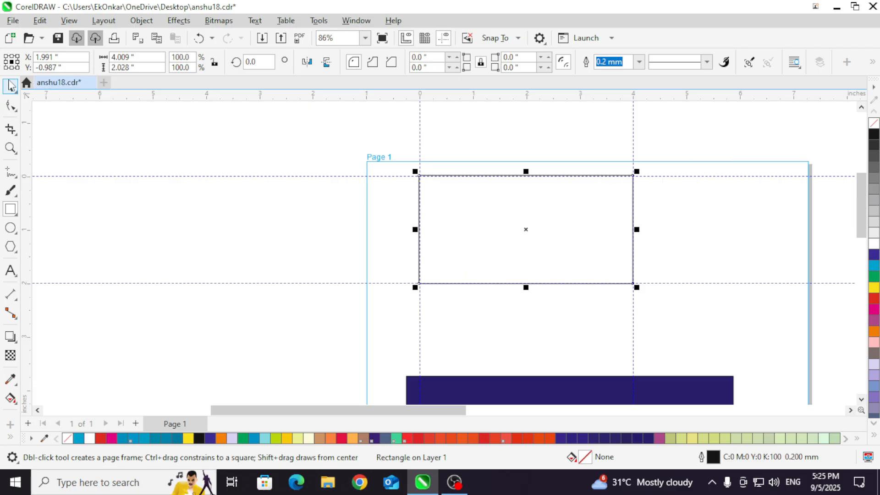
pyautogui.click(10, 86)
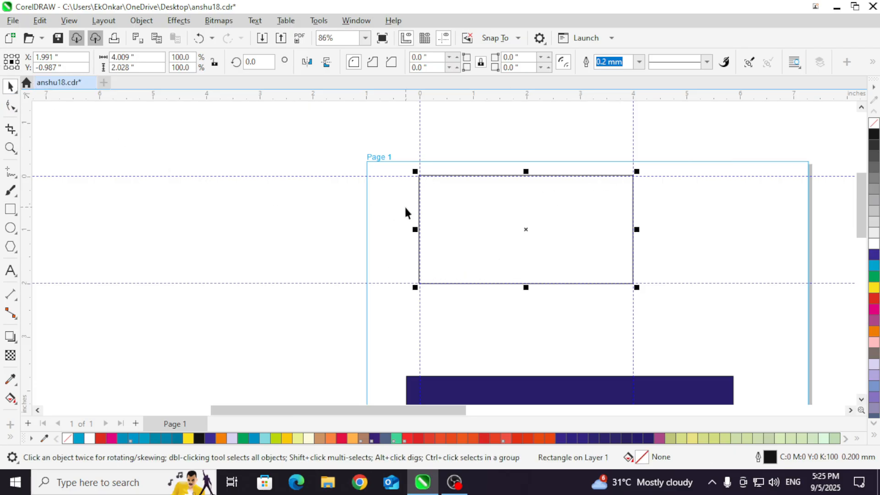
pyautogui.click(475, 140)
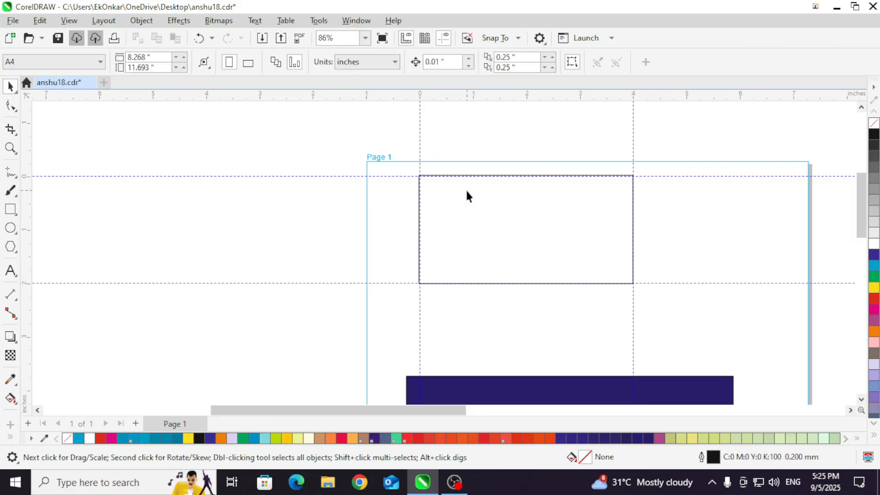
# Step: Shift and resize the rectangle to about 3.92 by 1.92 inches so that it sits just inside the guidelines
pyautogui.moveTo(465, 194)
pyautogui.mouseDown()
pyautogui.moveTo(479, 200)
pyautogui.moveTo(467, 196)
pyautogui.mouseUp()
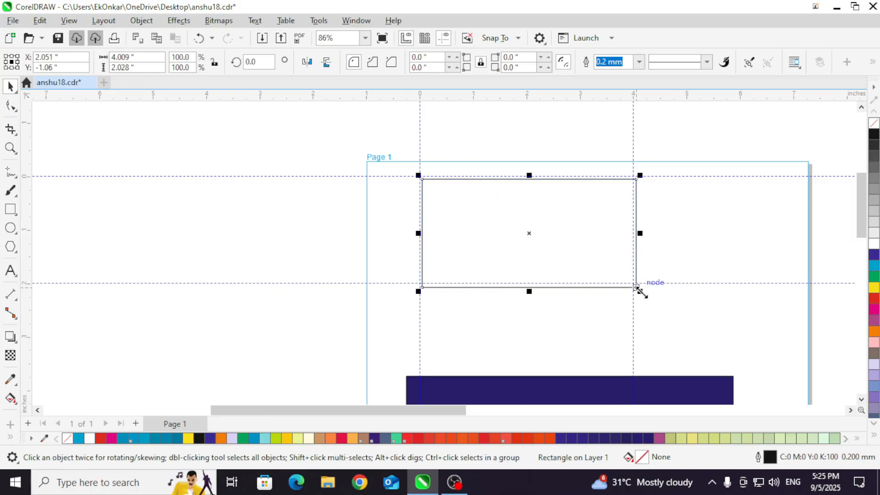
pyautogui.moveTo(638, 289); pyautogui.dragTo(630, 286)
pyautogui.scroll(1, 619, 289)
pyautogui.scroll(1, 620, 289)
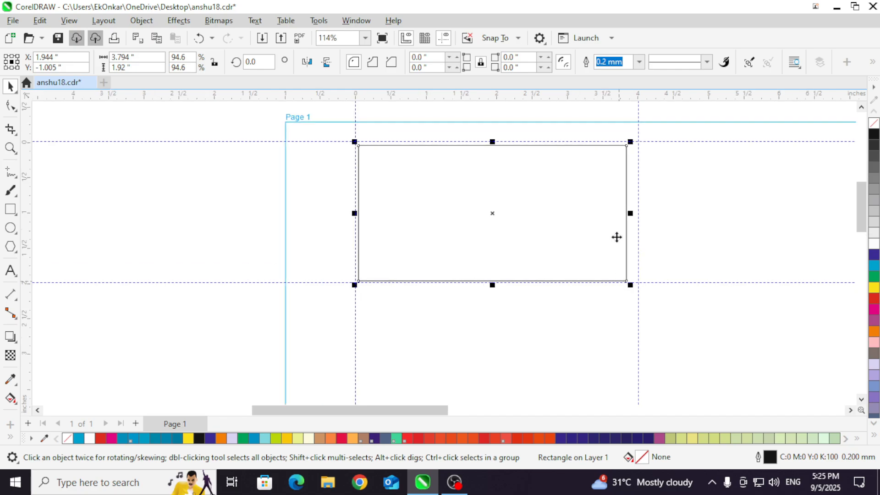
pyautogui.scroll(1, 616, 236)
pyautogui.moveTo(634, 206); pyautogui.dragTo(645, 206)
pyautogui.scroll(-1, 464, 222)
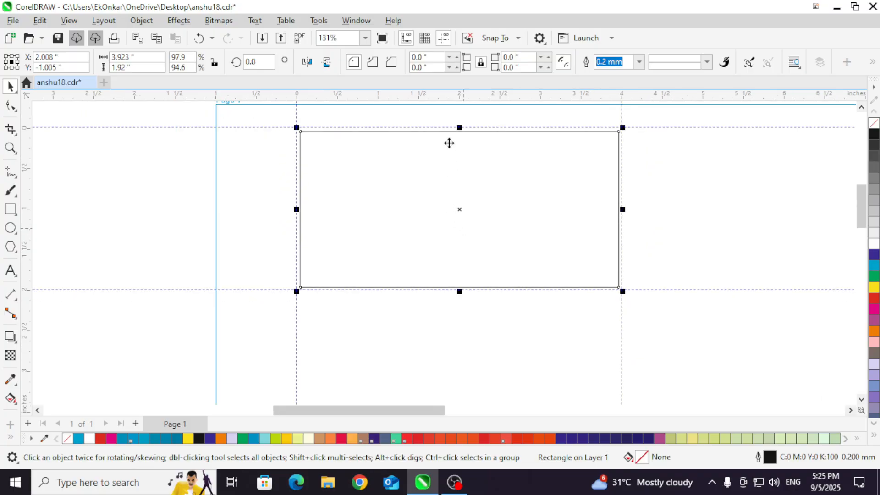
# Step: Extend the rectangle's top edge toward the upper guideline, making it about 1.95 inches high
pyautogui.scroll(-1, 449, 143)
pyautogui.scroll(8, 456, 133)
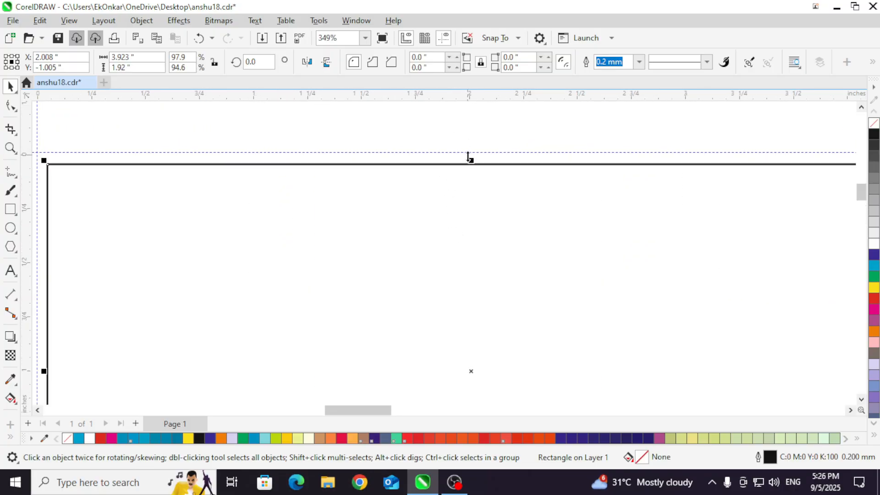
pyautogui.moveTo(468, 157); pyautogui.dragTo(470, 147)
pyautogui.scroll(-2, 481, 198)
pyautogui.scroll(-3, 481, 198)
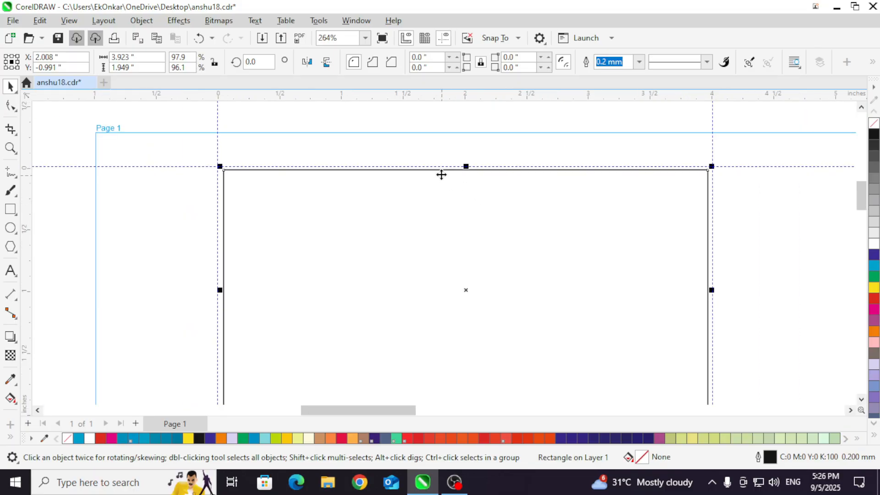
pyautogui.scroll(1, 289, 292)
pyautogui.scroll(1, 289, 292)
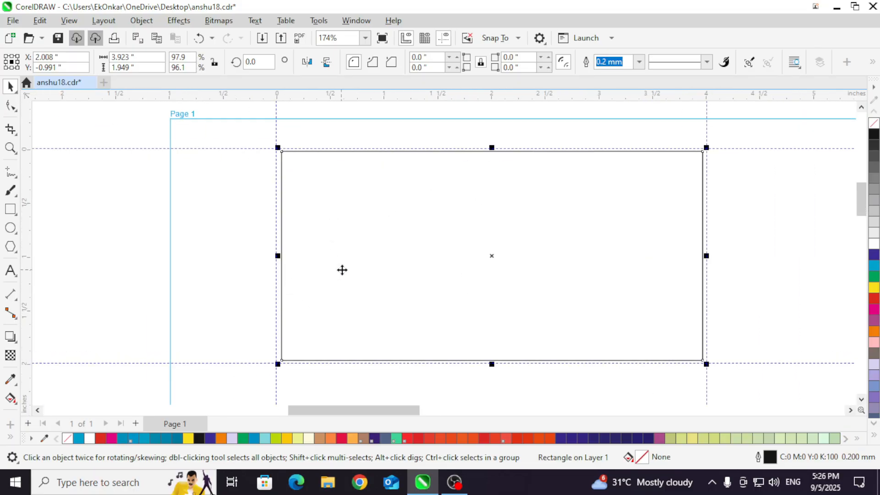
pyautogui.click(337, 142)
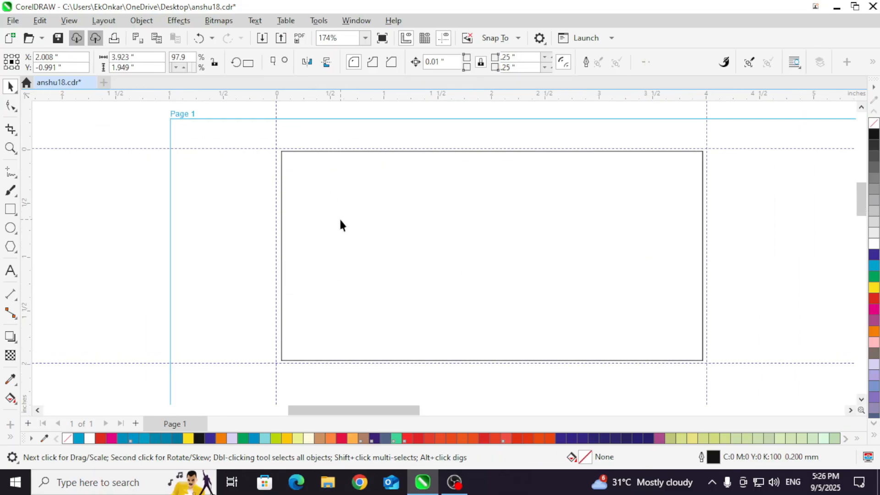
# Step: Make a copy of the rectangle reduced to a strip about 0.25 inch high along its bottom edge and fill it red
pyautogui.click(339, 220)
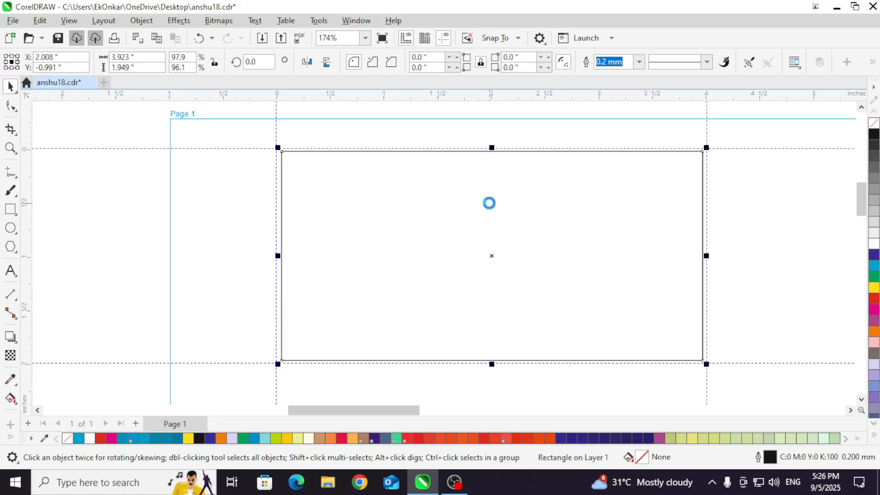
pyautogui.moveTo(489, 147); pyautogui.dragTo(488, 333)
pyautogui.click(874, 298)
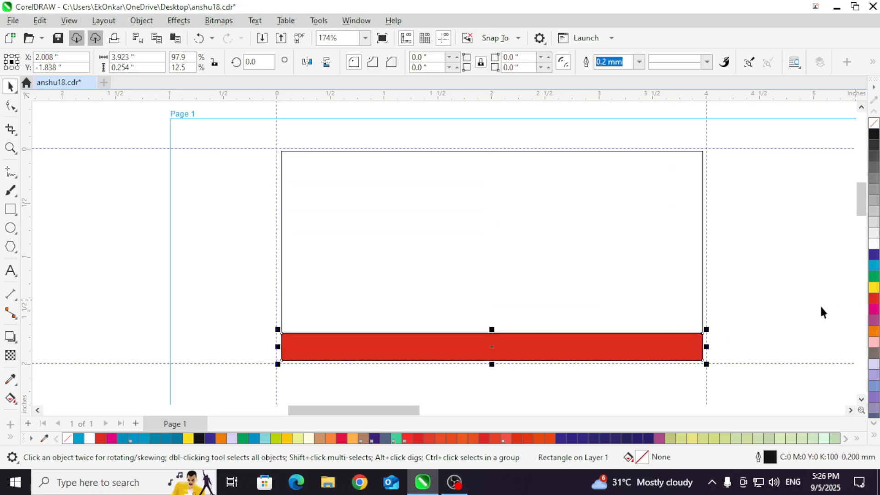
# Step: Add the text "Computer Training" in the white area above the red strip
pyautogui.click(408, 202)
pyautogui.click(11, 270)
pyautogui.click(306, 231)
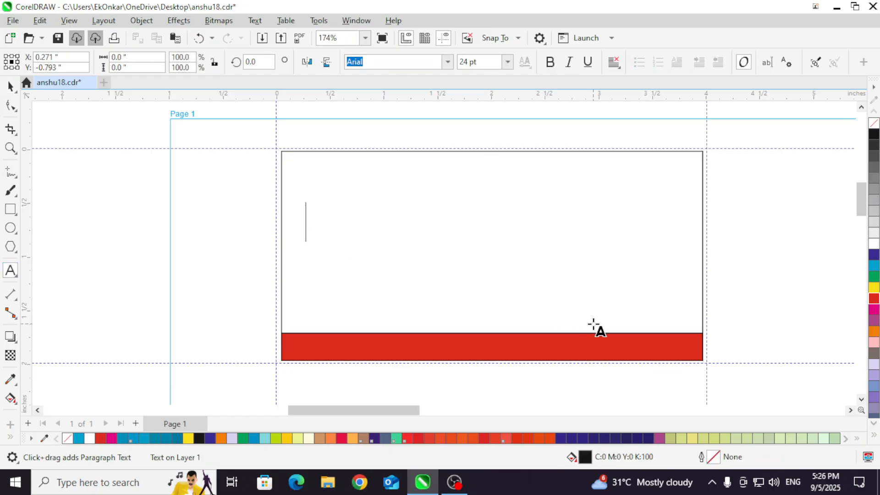
pyautogui.hotkey('ctrl', 'v')
pyautogui.click(11, 85)
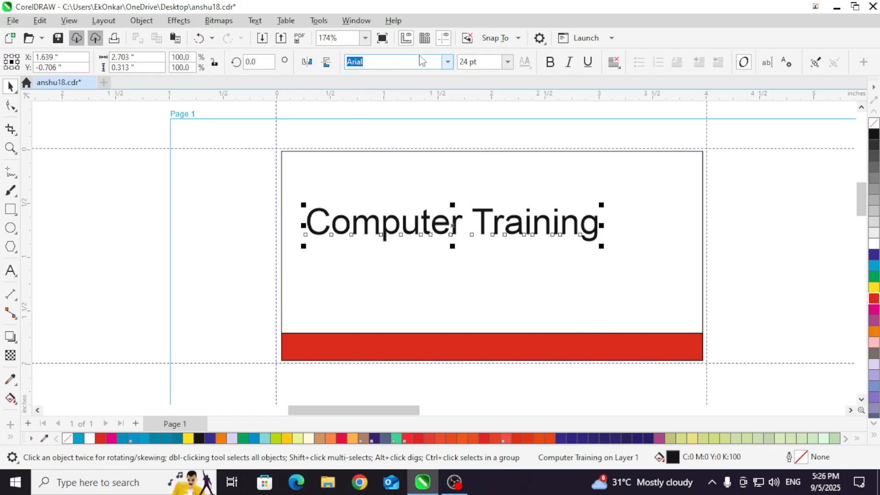
# Step: Change the "Computer Training" text to a bold geometric display font and move it down to sit just above the red strip
pyautogui.click(448, 63)
pyautogui.click(448, 62)
pyautogui.click(448, 62)
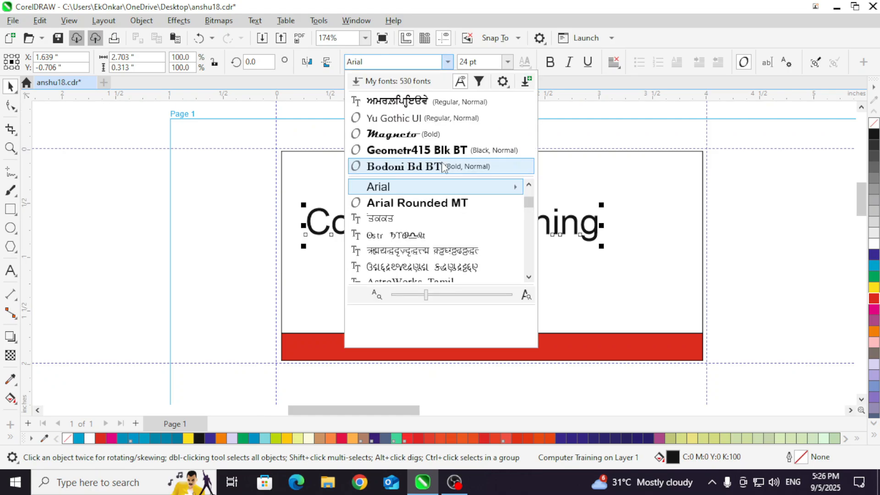
pyautogui.click(398, 132)
pyautogui.moveTo(508, 239); pyautogui.dragTo(493, 321)
pyautogui.click(519, 144)
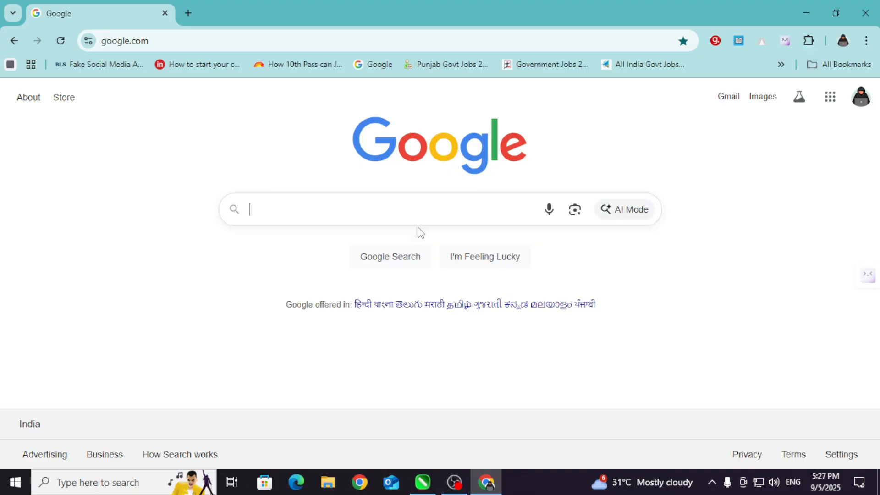
pyautogui.write('computer ')
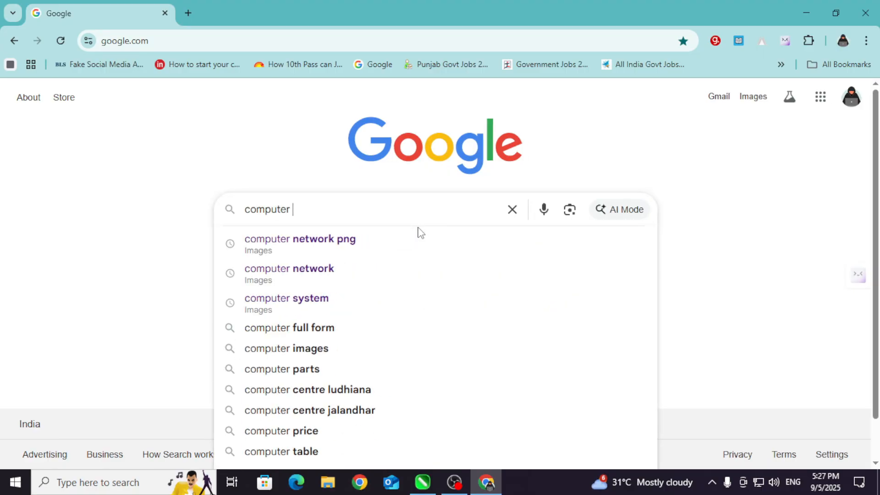
pyautogui.write('clipart')
pyautogui.press('Return')
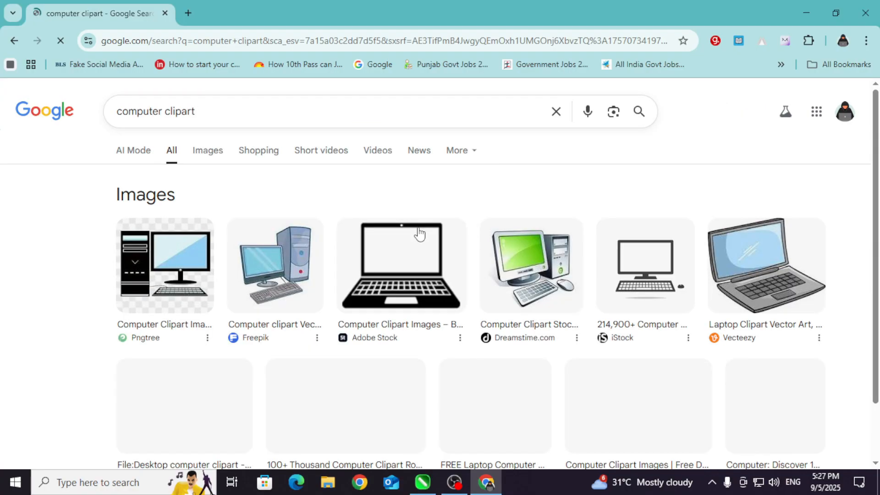
pyautogui.scroll(-5, 419, 333)
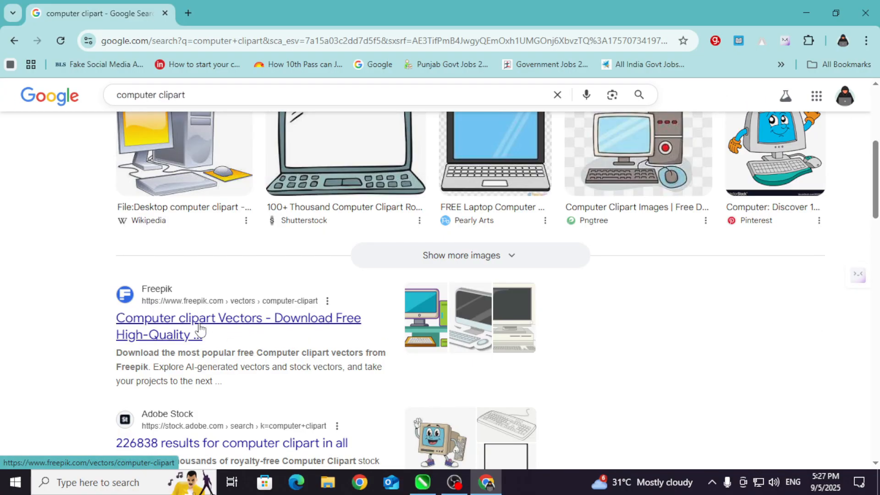
pyautogui.click(237, 324)
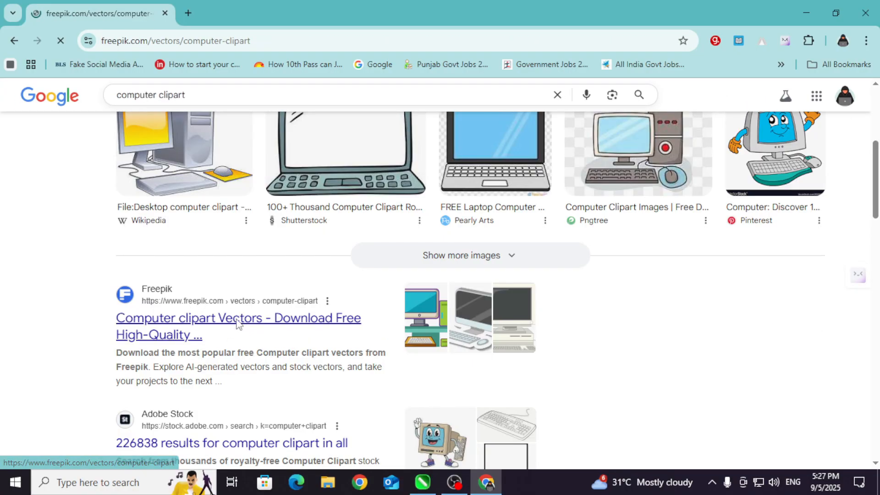
# Step: Browse the clipart vectors and download the gray desktop computer with monitor, keyboard and mouse
pyautogui.scroll(-3, 529, 320)
pyautogui.scroll(-8, 529, 320)
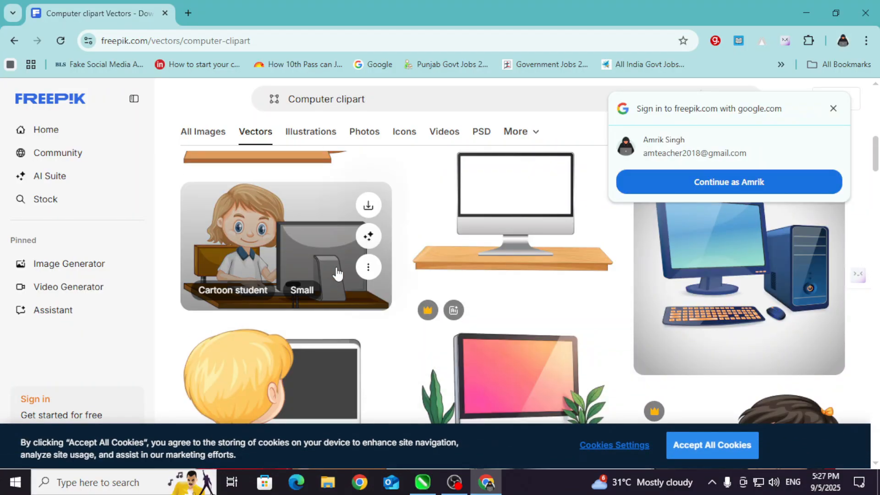
pyautogui.scroll(3, 459, 274)
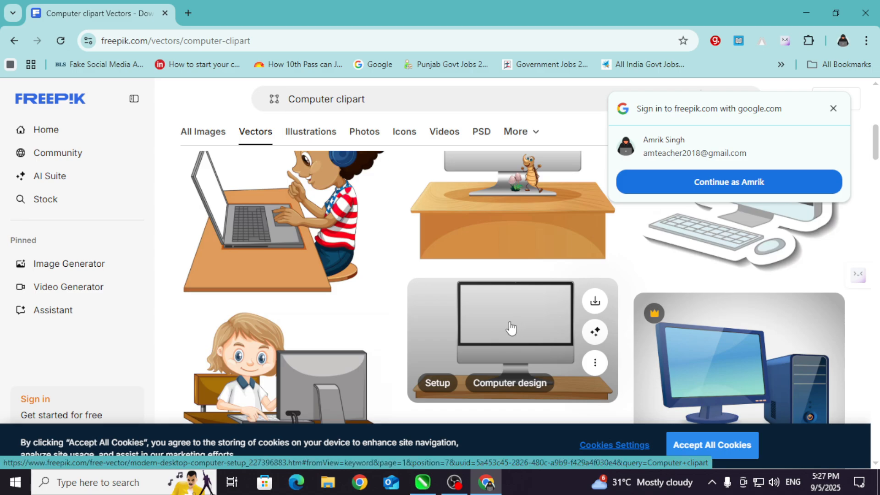
pyautogui.scroll(3, 508, 328)
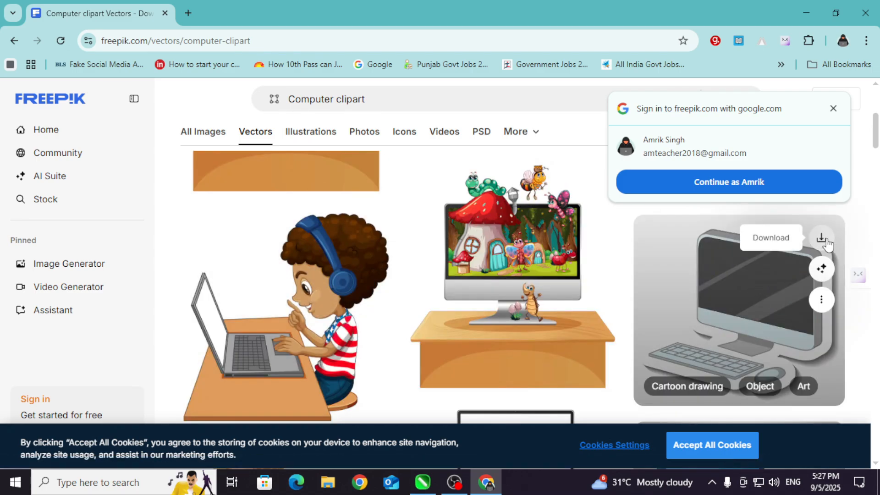
pyautogui.click(821, 238)
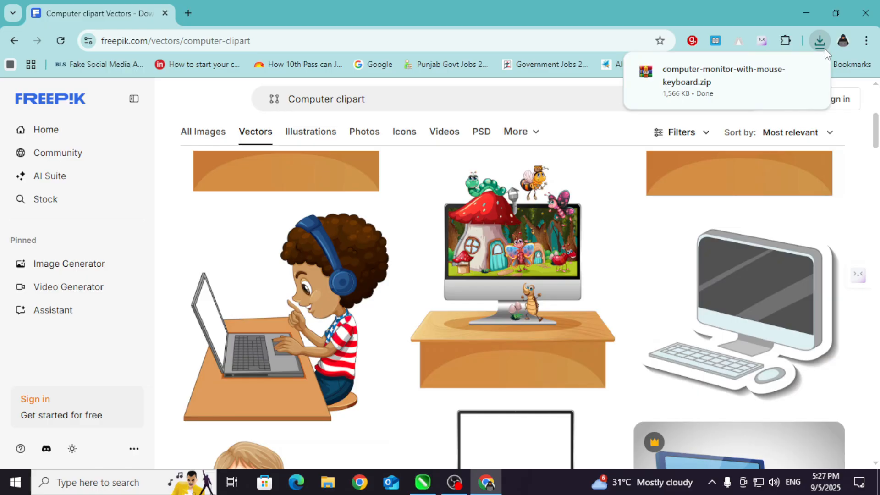
# Step: Extract computer-monitor-with-mouse-keyboard.zip into the desktop's clipart folder and return to the card drawing in CorelDRAW
pyautogui.click(785, 73)
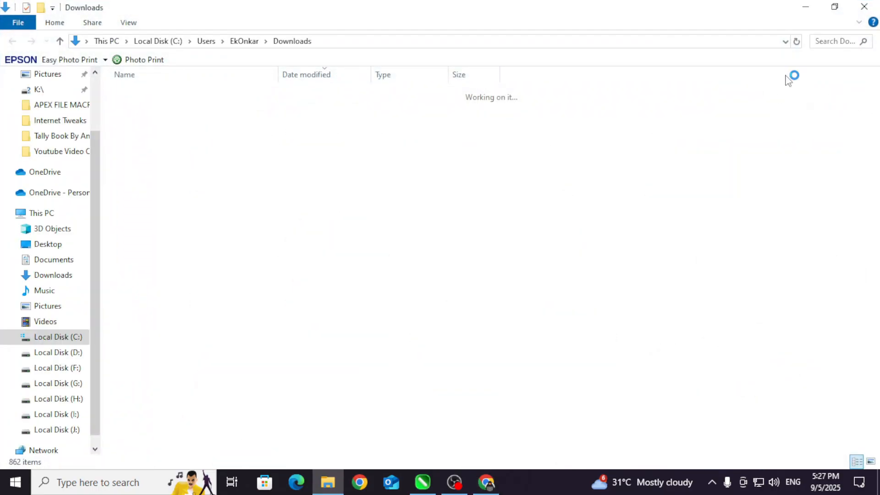
pyautogui.click(805, 11)
pyautogui.click(808, 7)
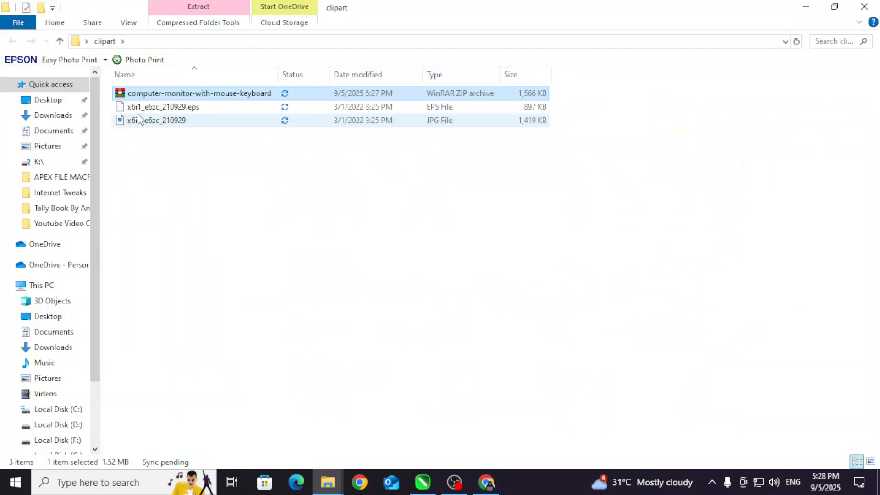
pyautogui.hotkey('alt', 'Tab')
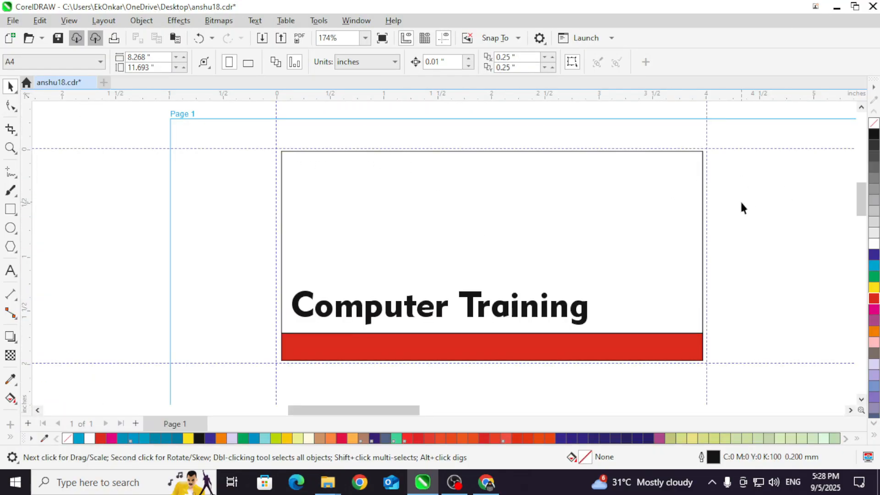
# Step: Import the JPG image x6i1_e6zc_210929 from the desktop's clipart folder into the drawing
pyautogui.click(13, 21)
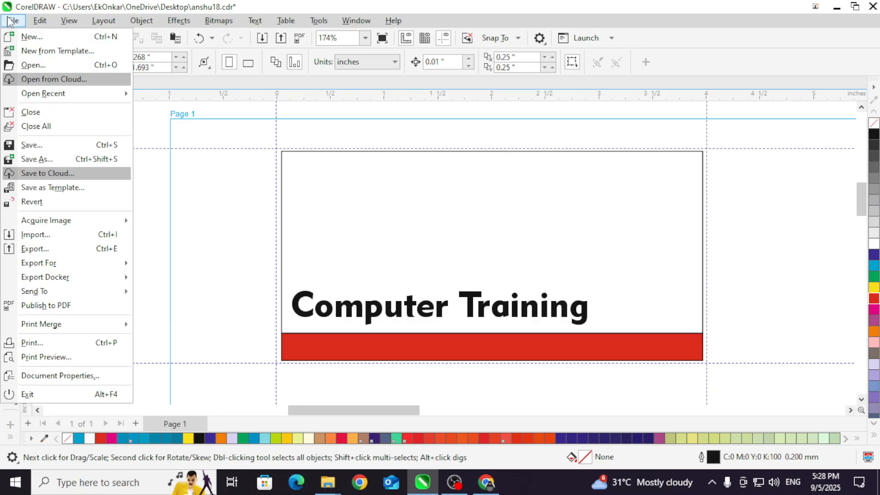
pyautogui.click(75, 236)
pyautogui.click(279, 176)
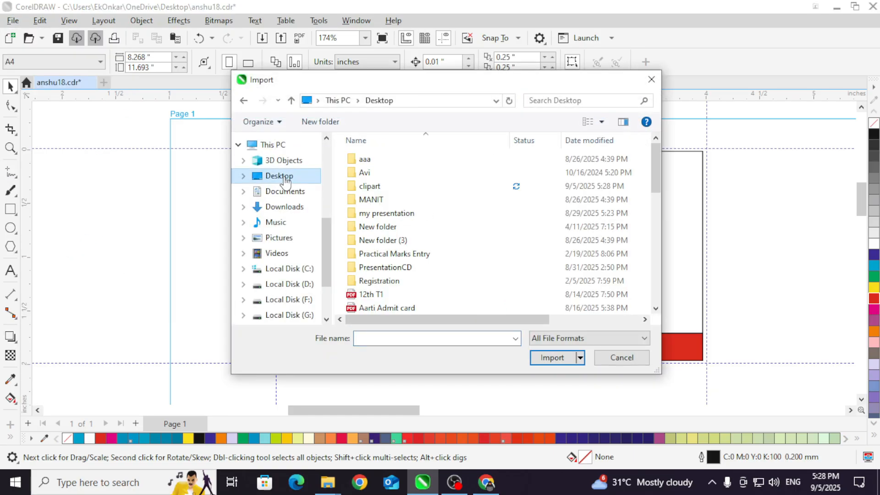
pyautogui.doubleClick(374, 186)
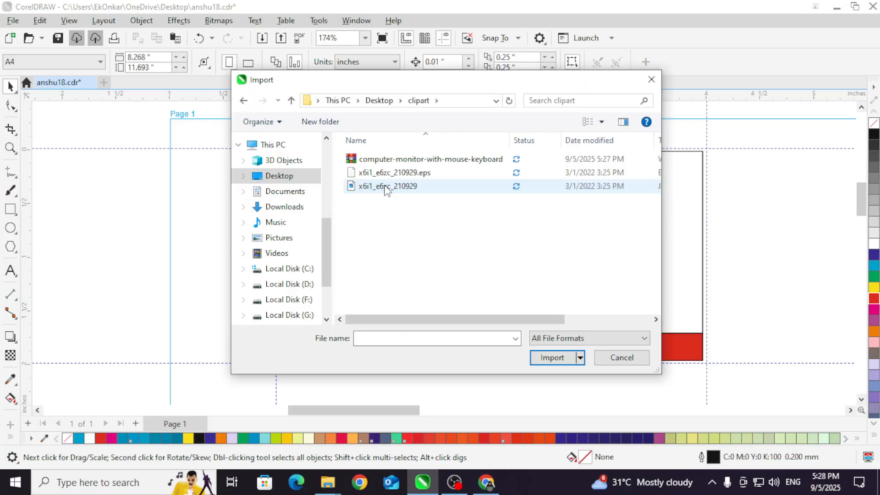
pyautogui.click(404, 192)
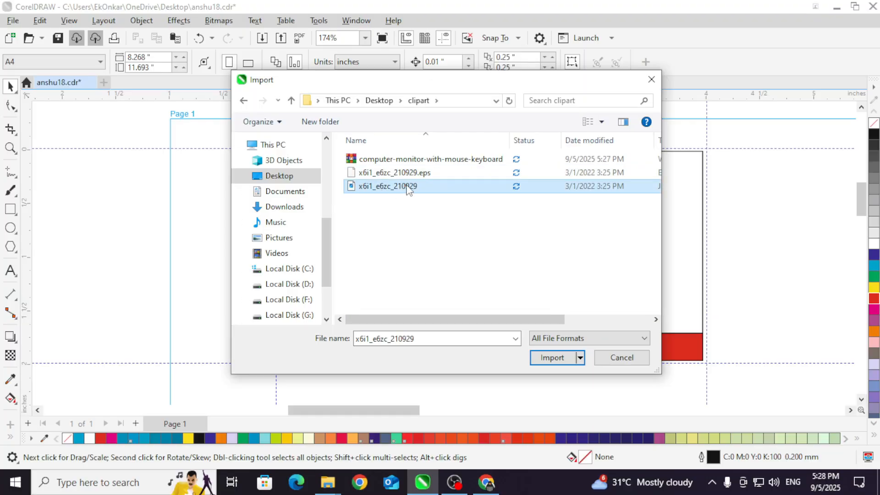
pyautogui.click(547, 357)
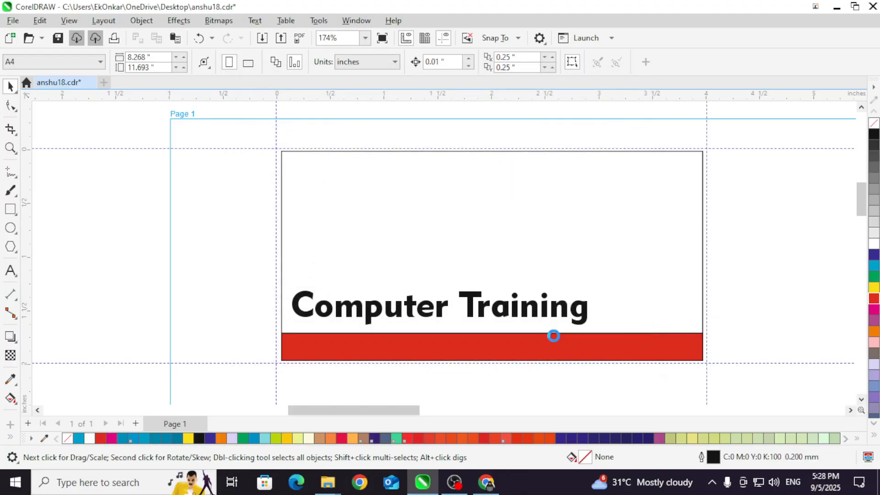
# Step: Place the imported computer image at a small size in the card's right part, above the red strip
pyautogui.moveTo(488, 167); pyautogui.dragTo(612, 279)
pyautogui.moveTo(568, 221); pyautogui.dragTo(662, 233)
pyautogui.click(763, 236)
pyautogui.click(768, 234)
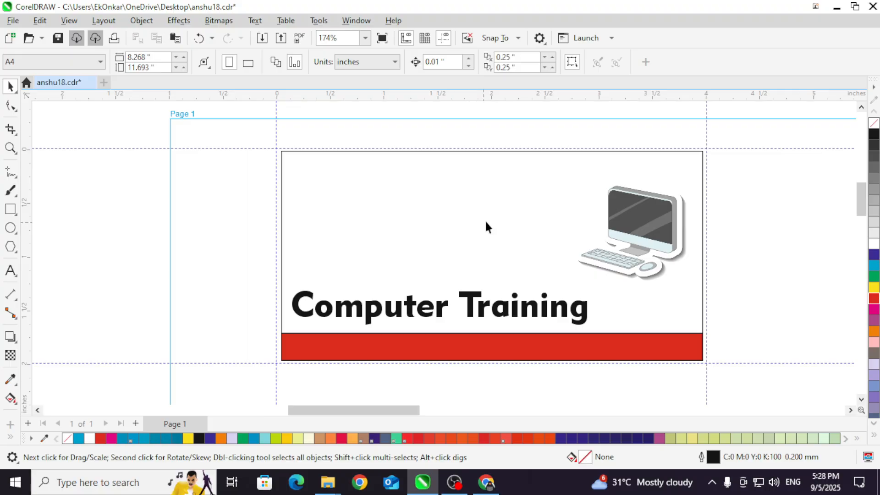
# Step: Draw a rectangle to the left of the card and set its size to 4 by 2 inches
pyautogui.scroll(-1, 486, 224)
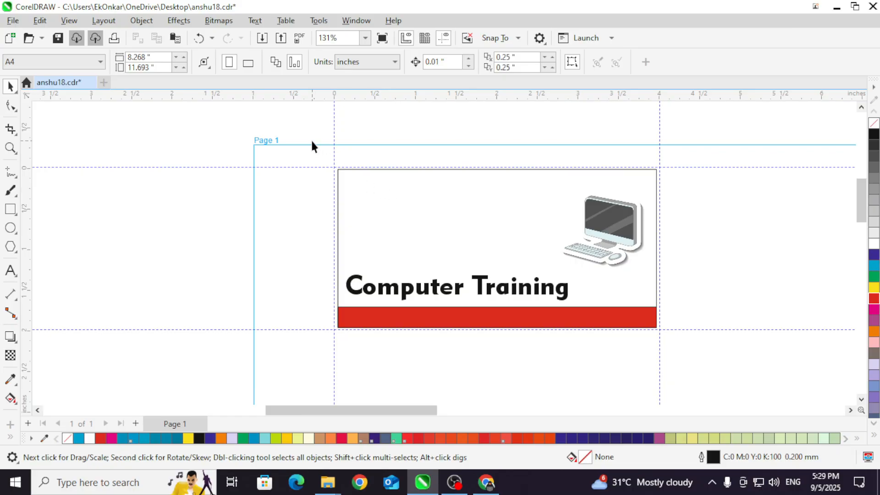
pyautogui.click(10, 208)
pyautogui.moveTo(88, 202); pyautogui.dragTo(271, 304)
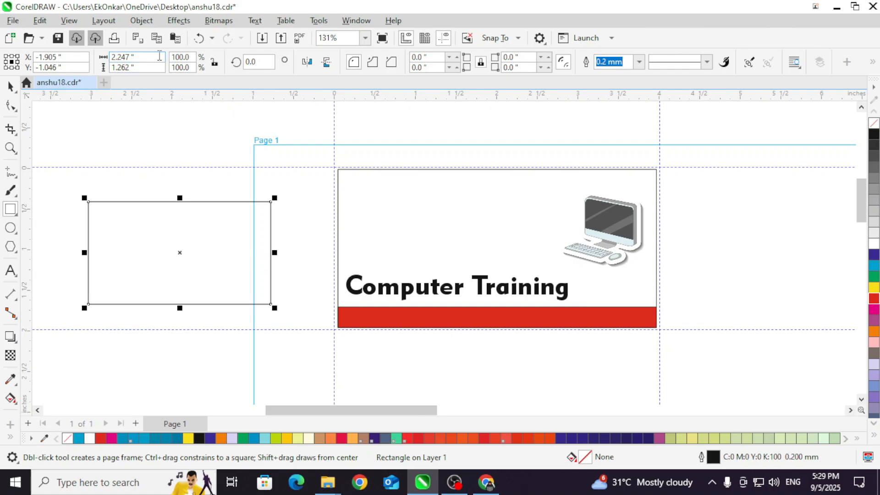
pyautogui.moveTo(159, 55); pyautogui.dragTo(114, 56)
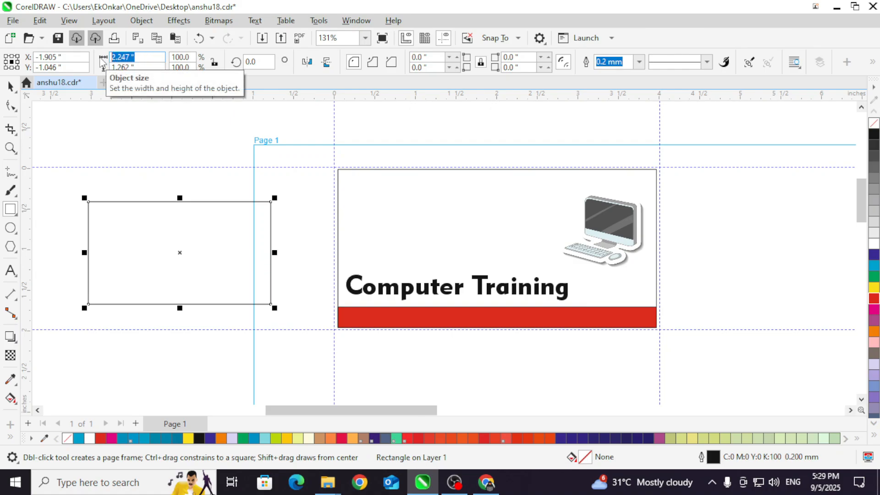
pyautogui.write('4')
pyautogui.press('Tab')
pyautogui.write('2')
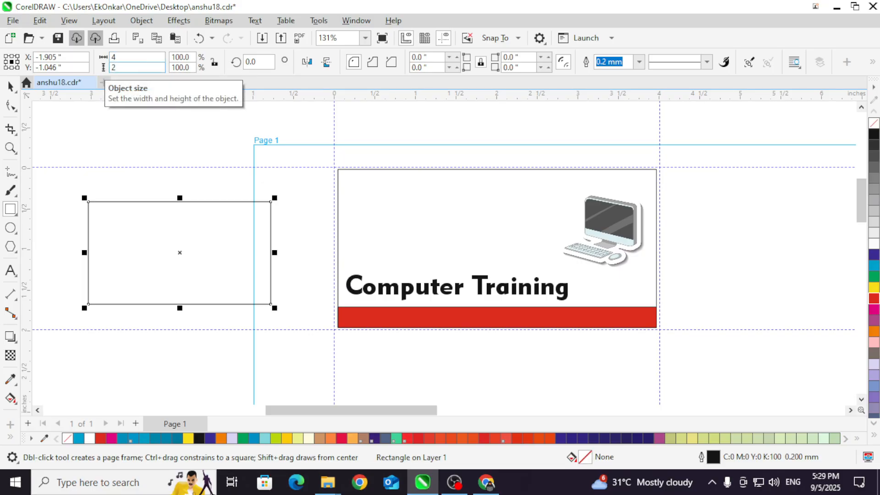
pyautogui.press('Return')
# Step: Move the 4 by 2 inch rectangle over the card so its edges line up with the four guidelines
pyautogui.scroll(-1, 290, 199)
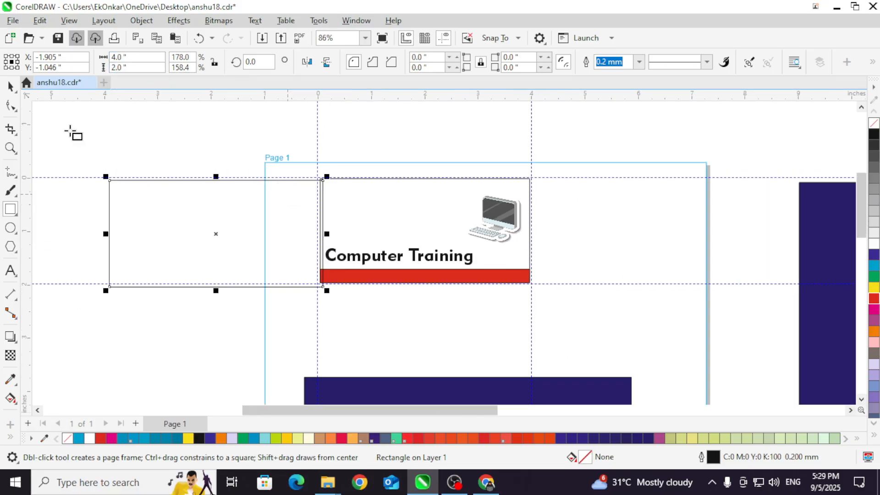
pyautogui.click(10, 86)
pyautogui.moveTo(214, 230); pyautogui.dragTo(425, 231)
pyautogui.scroll(2, 384, 218)
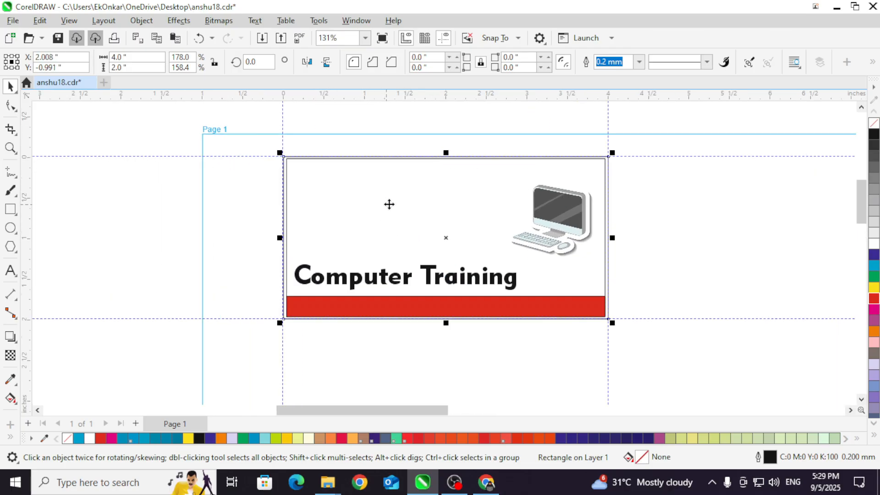
pyautogui.scroll(1, 285, 156)
pyautogui.moveTo(281, 170); pyautogui.dragTo(284, 171)
pyautogui.scroll(-1, 338, 169)
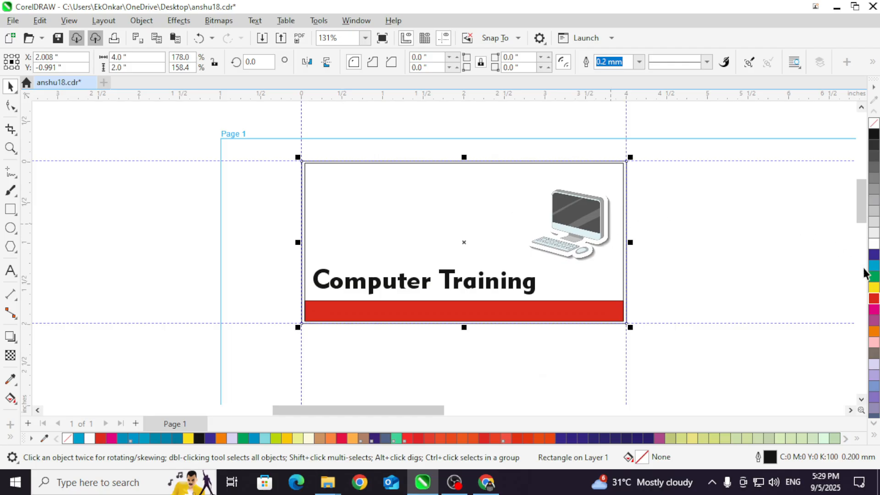
# Step: Color the outline of the 4 by 2 inch rectangle around the card red
pyautogui.rightClick(875, 299)
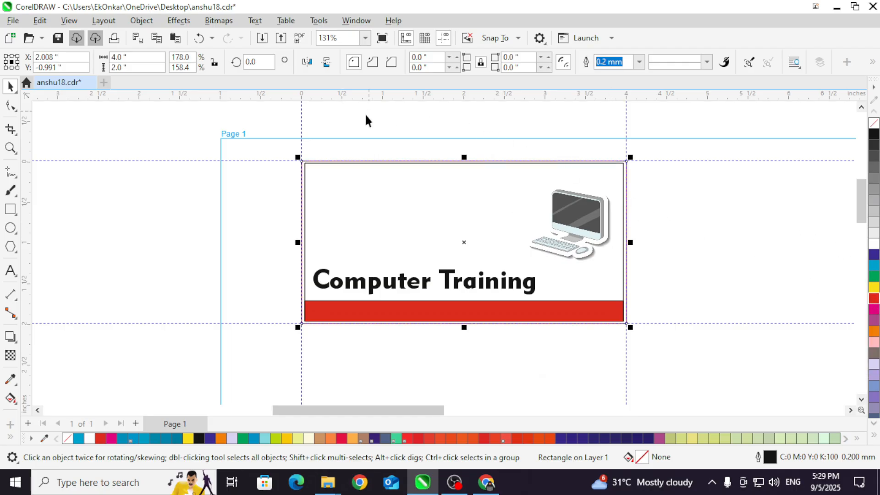
pyautogui.scroll(1, 339, 156)
pyautogui.scroll(1, 284, 167)
pyautogui.scroll(-3, 281, 158)
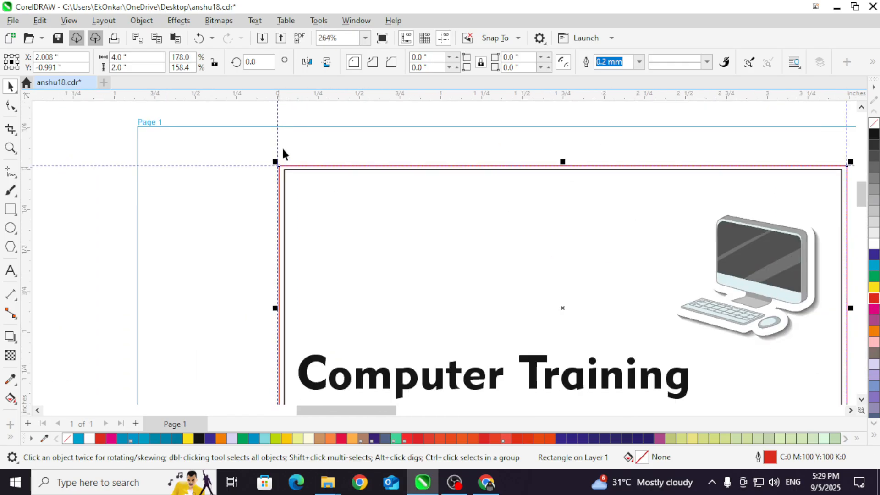
# Step: Move the red-outlined rectangle off the card into the empty area to the left of the page
pyautogui.moveTo(436, 224); pyautogui.dragTo(428, 374)
pyautogui.scroll(-2, 427, 374)
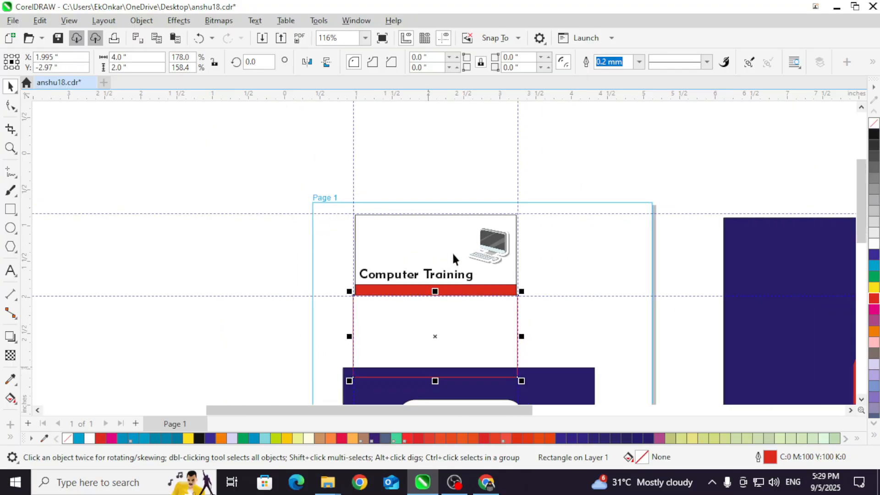
pyautogui.scroll(1, 446, 318)
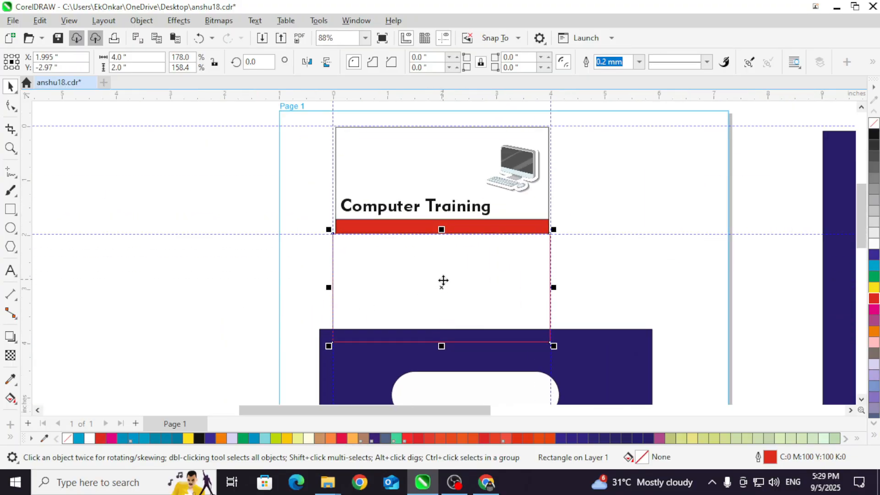
pyautogui.moveTo(441, 281); pyautogui.dragTo(260, 312)
pyautogui.scroll(-1, 651, 265)
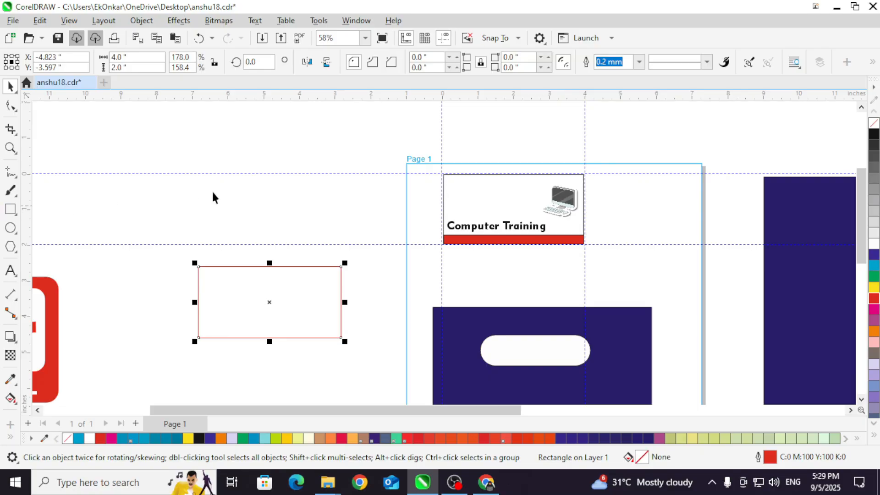
# Step: Draw an ellipse above the red-outlined rectangle and set its size to 4 by 2 inches
pyautogui.press('F7')
pyautogui.moveTo(158, 182)
pyautogui.mouseDown()
pyautogui.moveTo(226, 228)
pyautogui.moveTo(230, 241)
pyautogui.mouseUp()
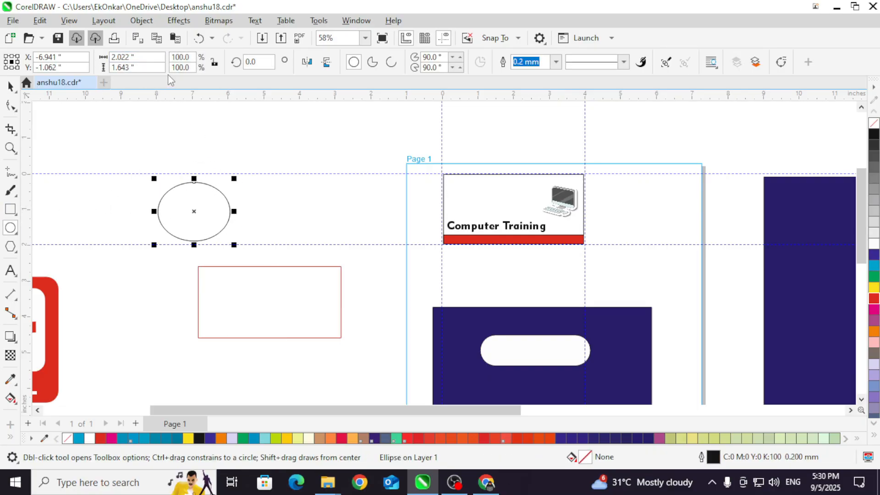
pyautogui.click(110, 57)
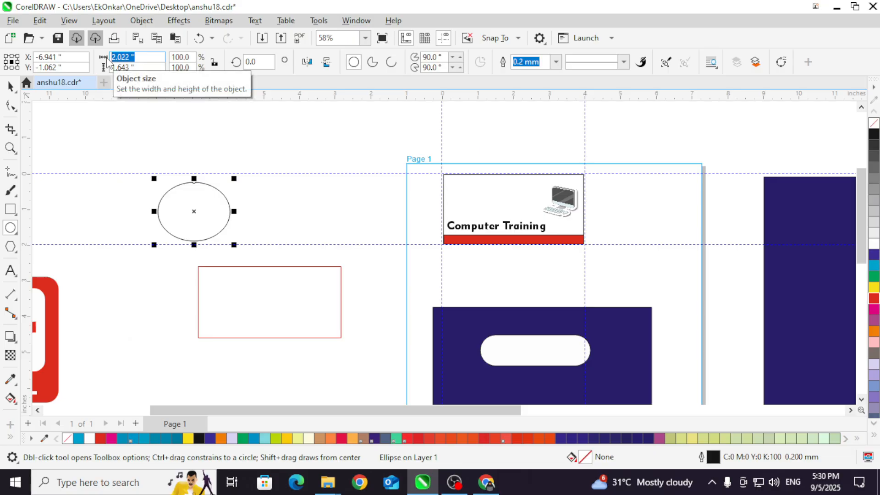
pyautogui.write('4')
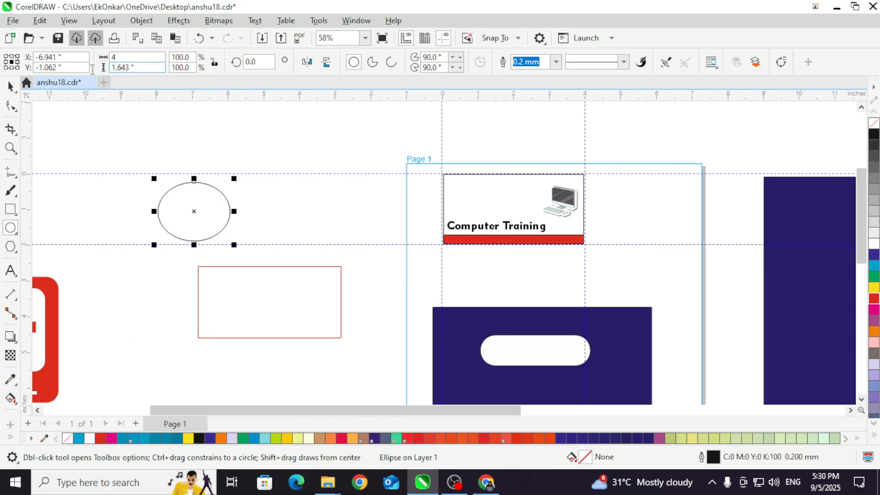
pyautogui.press('Tab')
pyautogui.write('2')
pyautogui.press('Return')
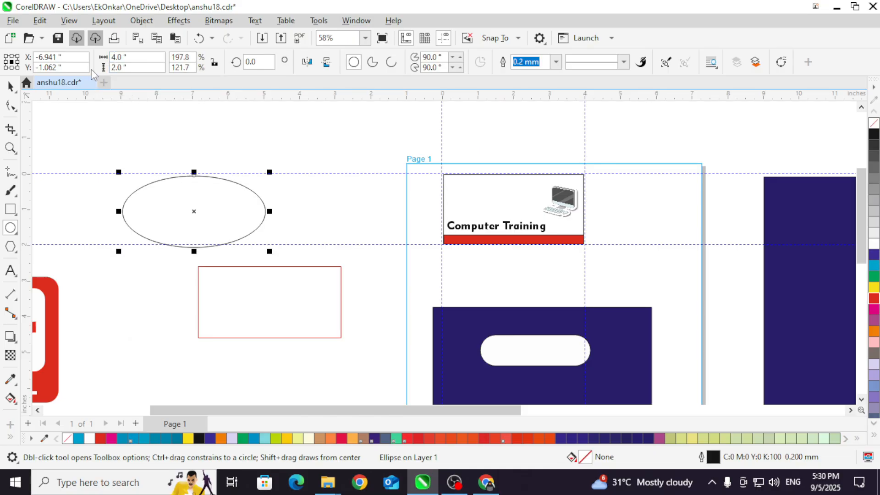
# Step: Fit the ellipse inside the red-outlined rectangle and move both shapes up level with the card
pyautogui.click(10, 87)
pyautogui.moveTo(206, 219); pyautogui.dragTo(271, 303)
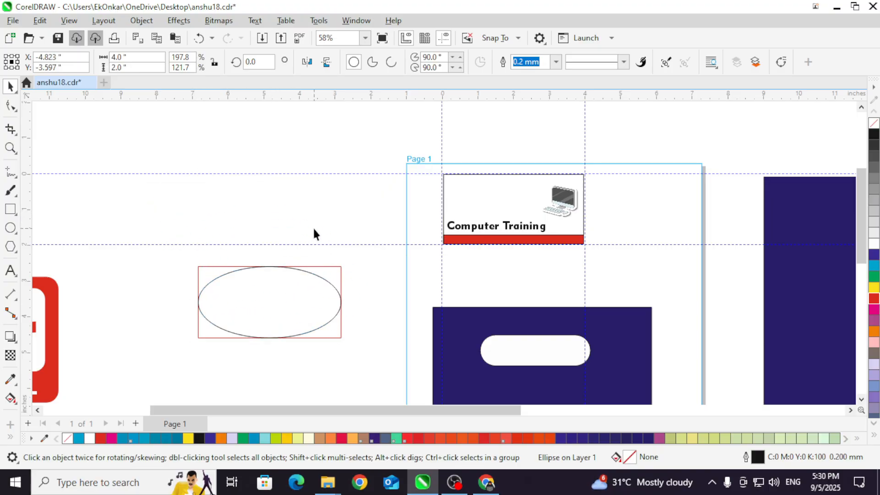
pyautogui.click(313, 229)
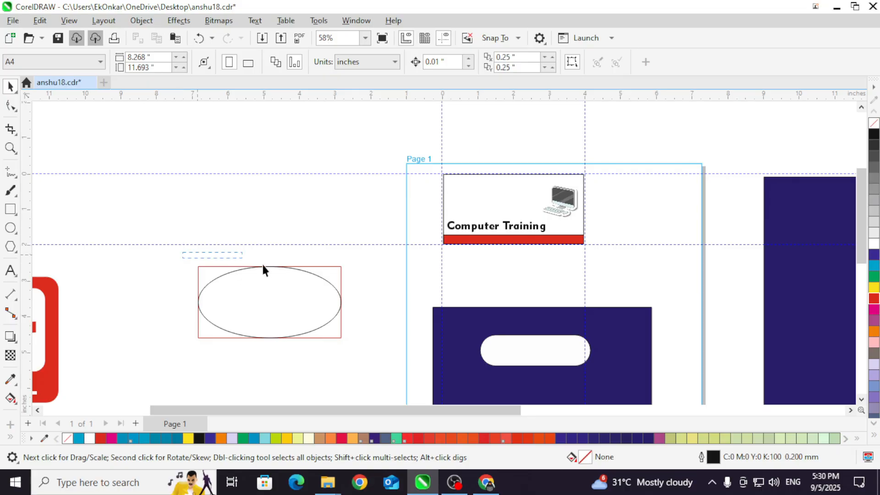
pyautogui.moveTo(263, 267); pyautogui.dragTo(282, 215)
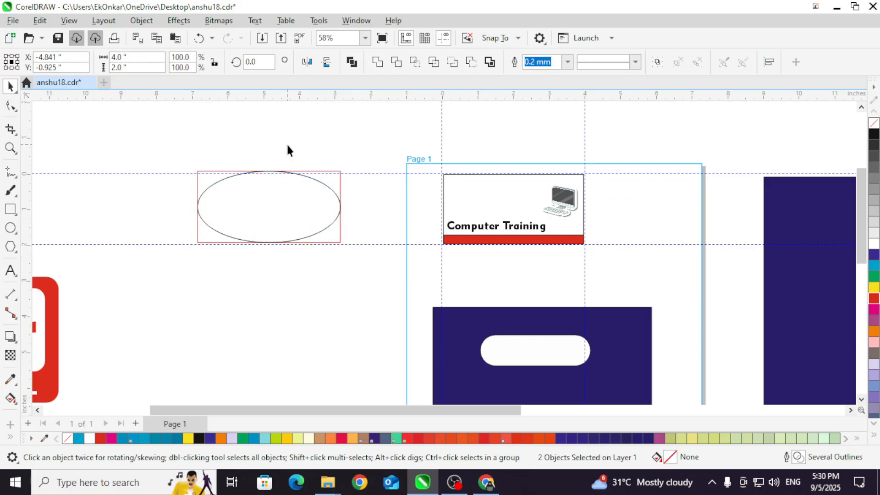
pyautogui.click(288, 149)
pyautogui.click(69, 20)
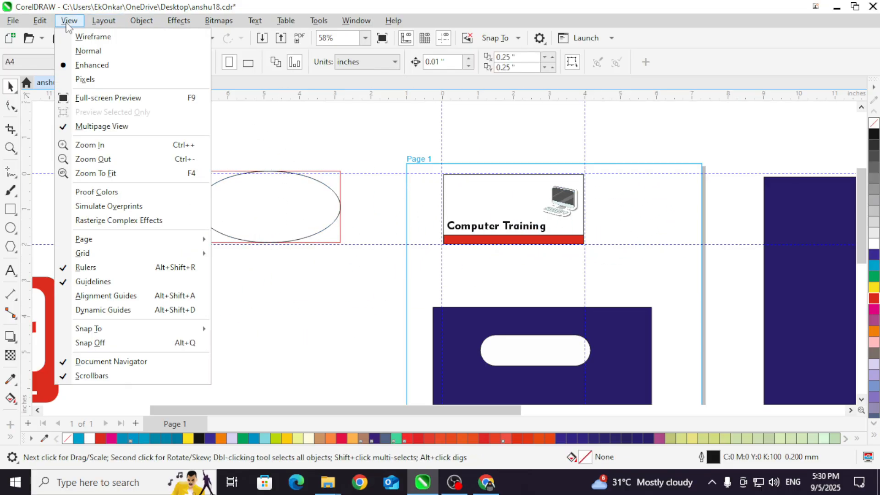
pyautogui.click(407, 161)
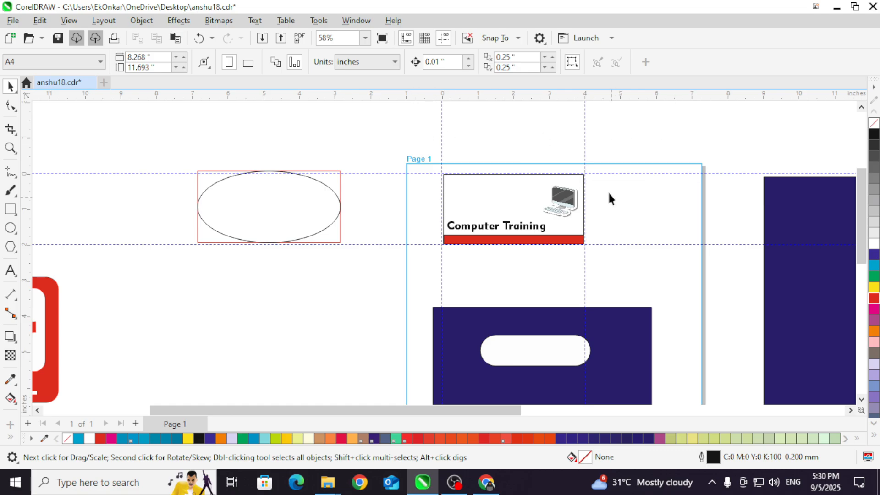
pyautogui.scroll(3, 488, 158)
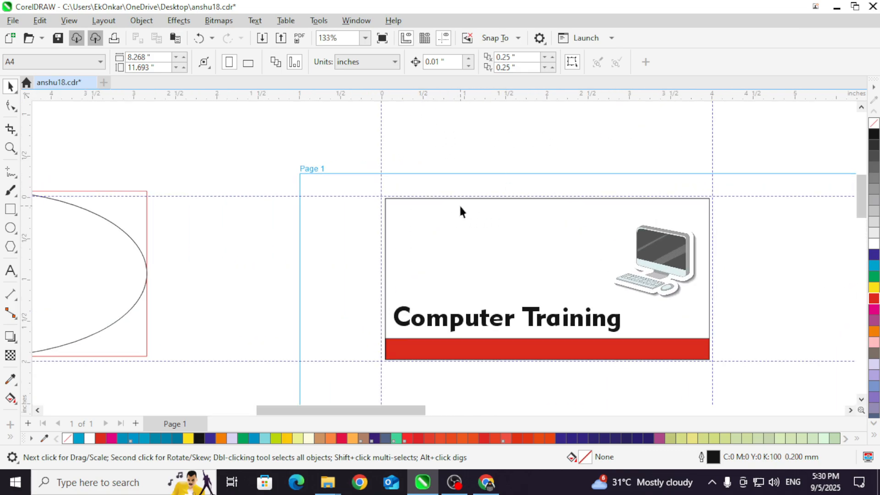
pyautogui.scroll(-2, 460, 211)
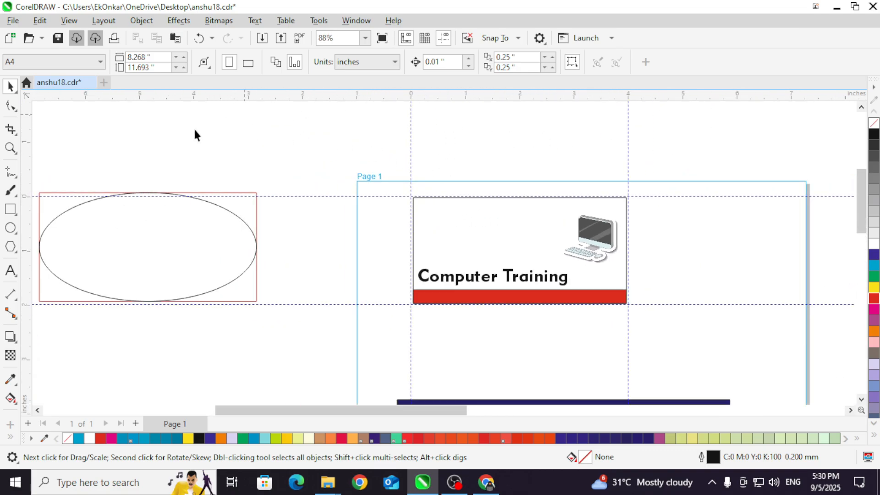
# Step: Add a vertical guideline between the ellipse and the page and a horizontal guideline above the page
pyautogui.moveTo(32, 160); pyautogui.dragTo(297, 189)
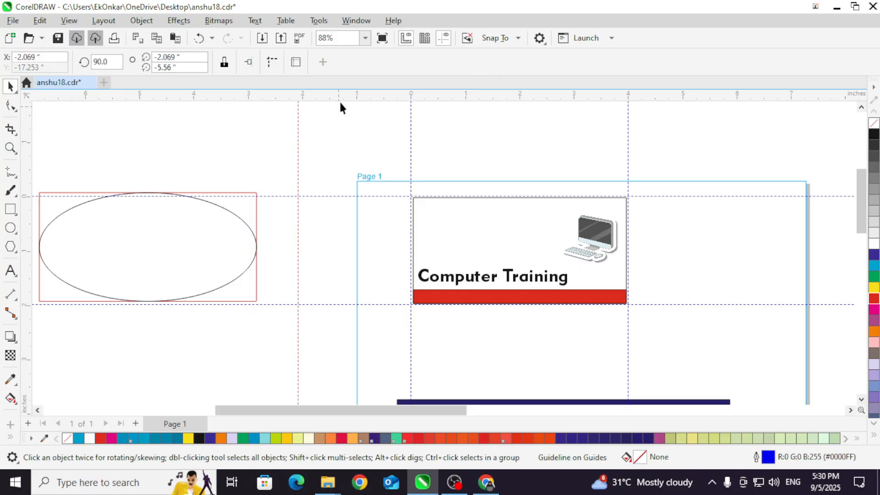
pyautogui.moveTo(348, 97); pyautogui.dragTo(365, 156)
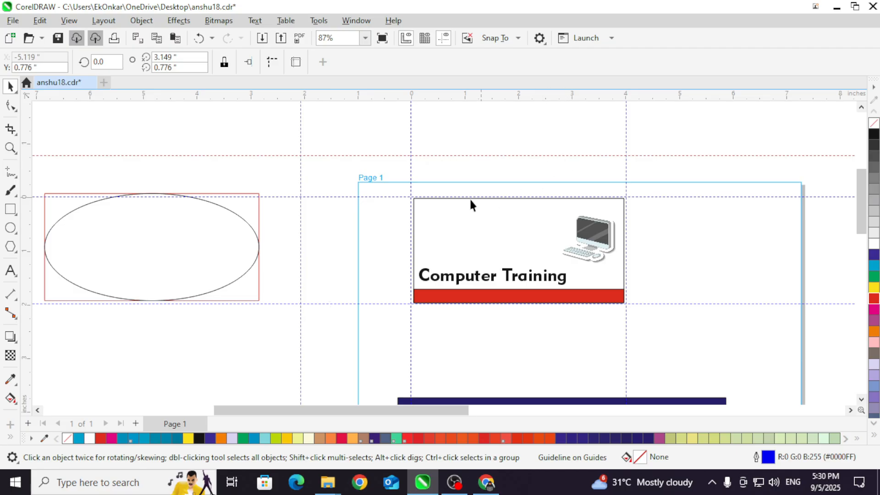
pyautogui.click(288, 146)
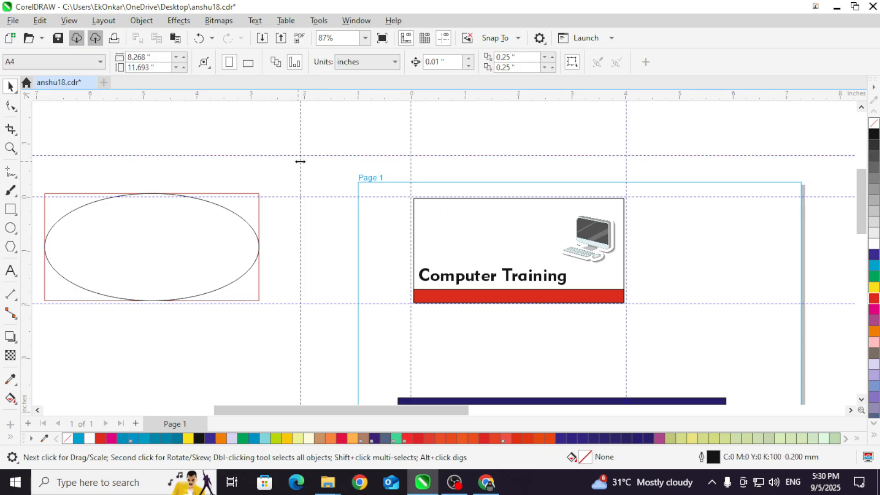
# Step: Select all guidelines in the document at once and clear the selection
pyautogui.click(40, 20)
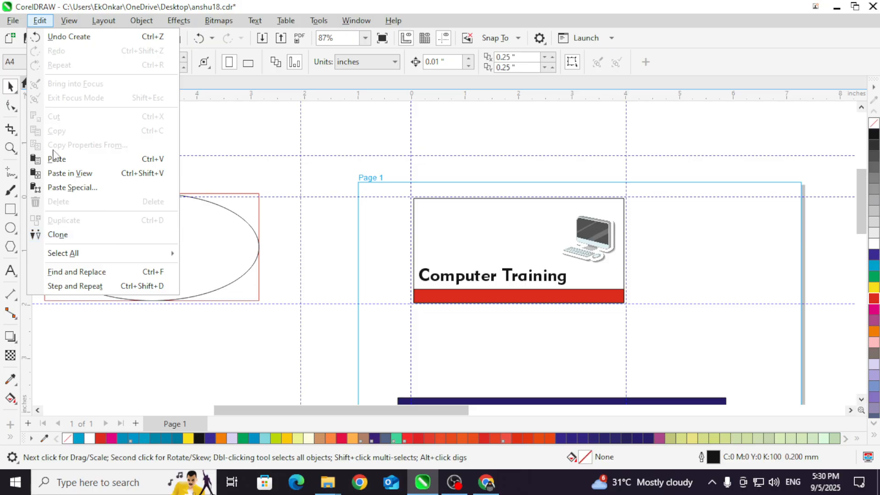
pyautogui.moveTo(129, 255)
pyautogui.click(218, 283)
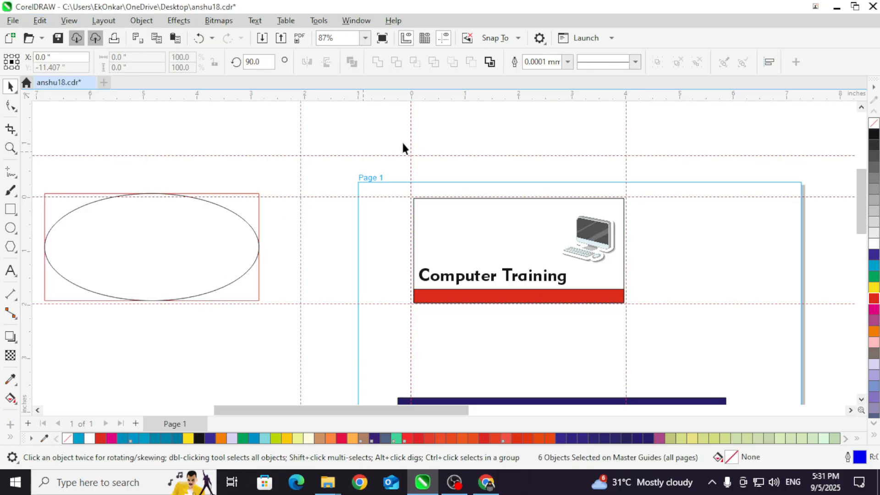
pyautogui.click(272, 133)
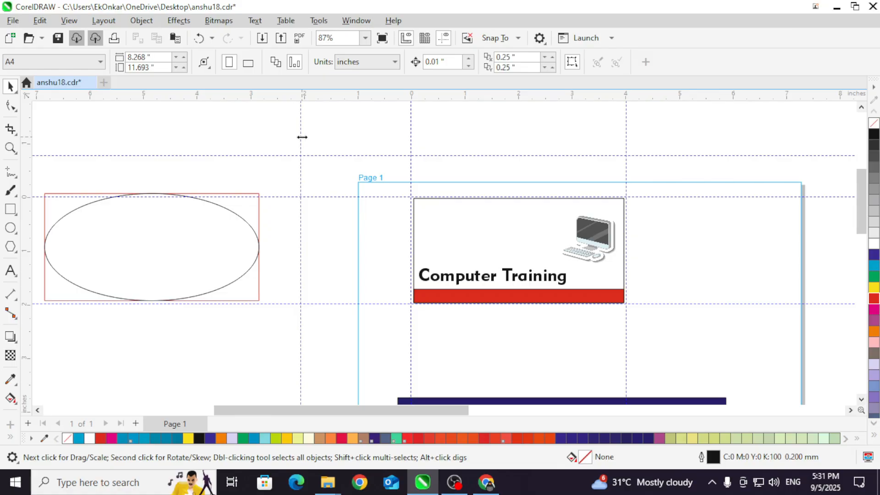
# Step: Delete the vertical guideline beside the ellipse and the horizontal guideline above the page
pyautogui.click(300, 135)
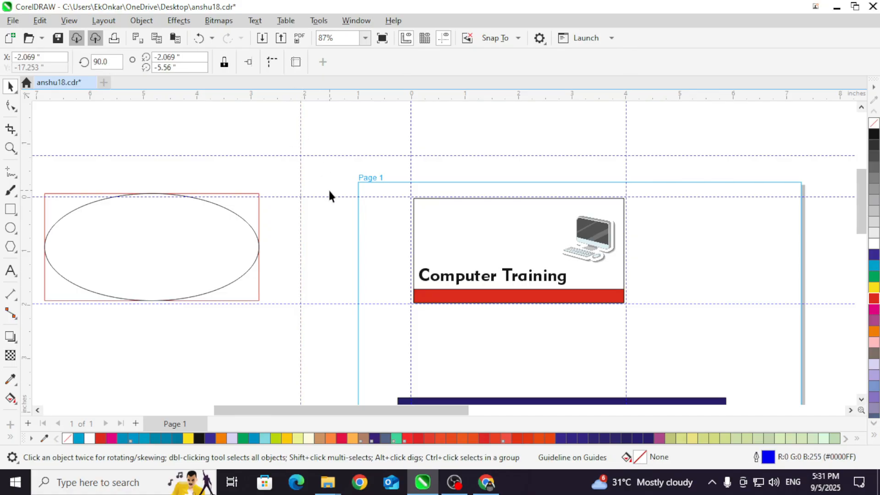
pyautogui.press('Delete')
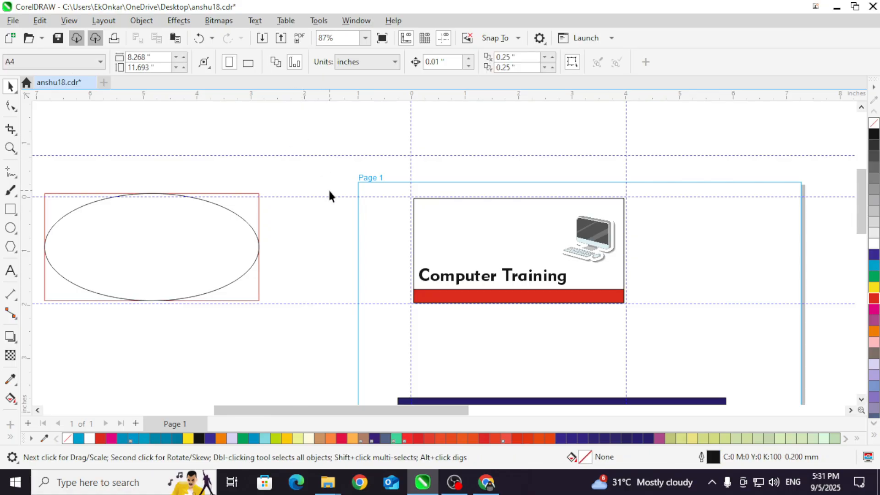
pyautogui.click(310, 155)
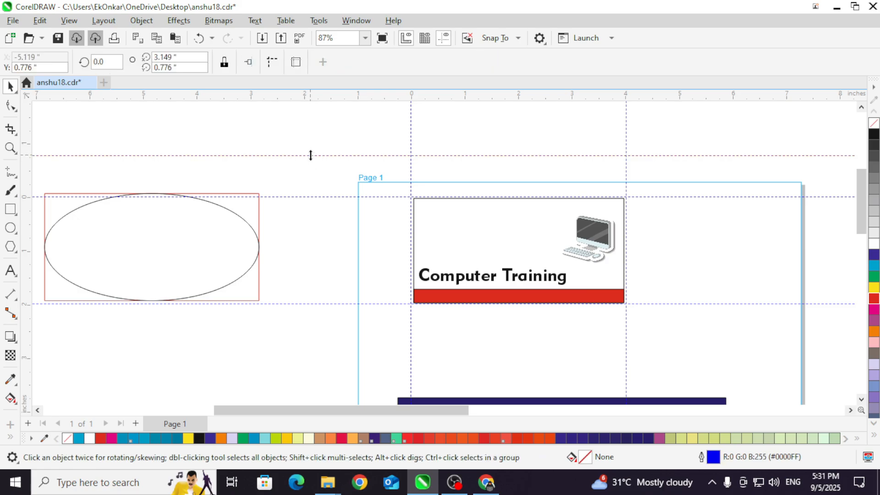
pyautogui.press('Delete')
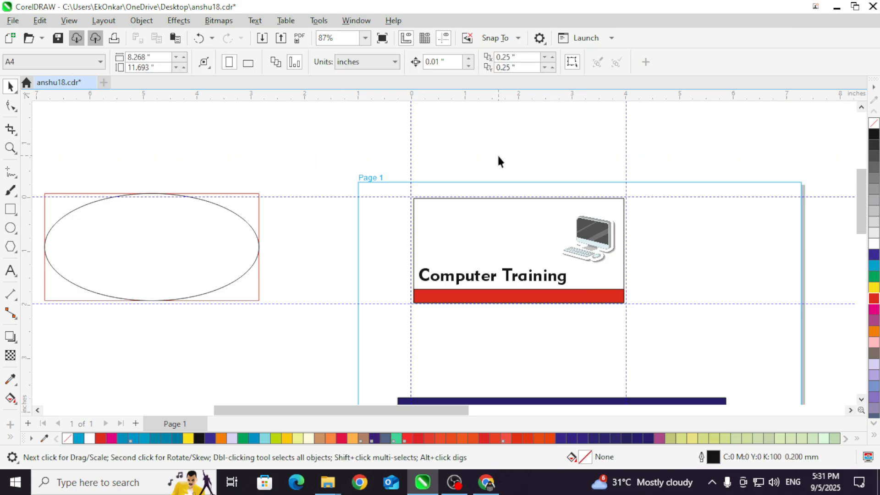
# Step: Hide the guidelines around the card
pyautogui.scroll(-1, 508, 156)
pyautogui.scroll(-1, 609, 219)
pyautogui.scroll(2, 609, 219)
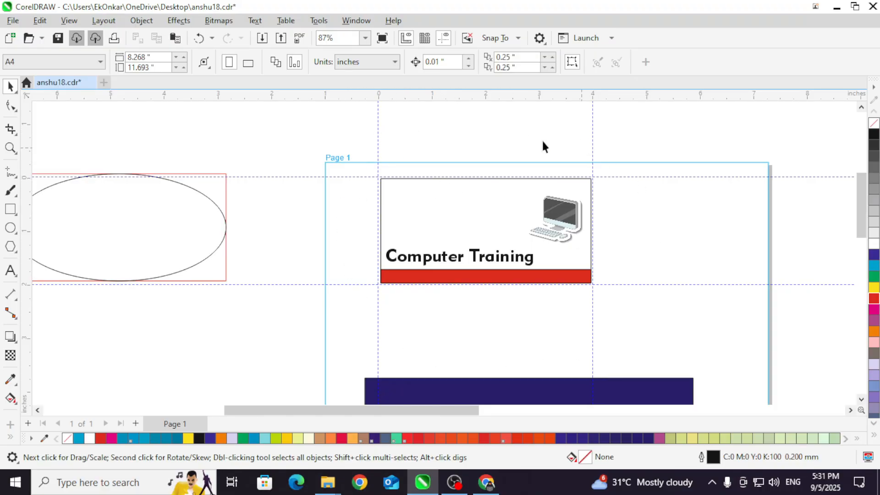
pyautogui.click(69, 21)
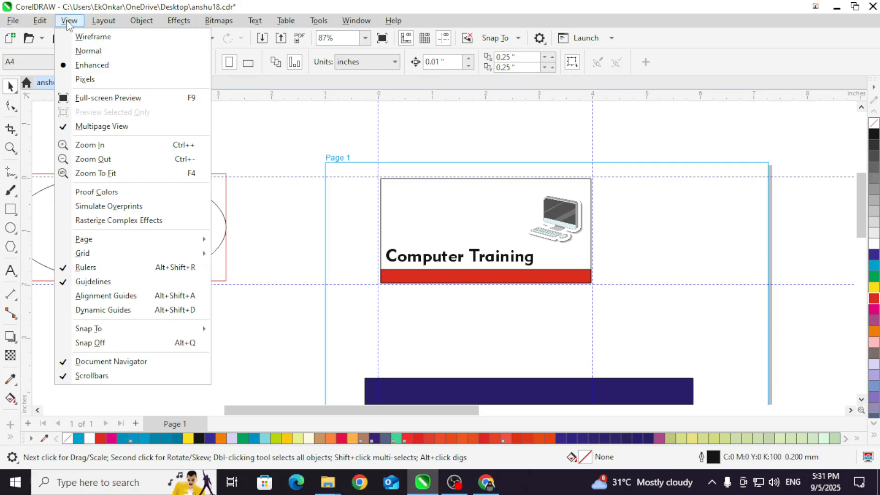
pyautogui.click(64, 282)
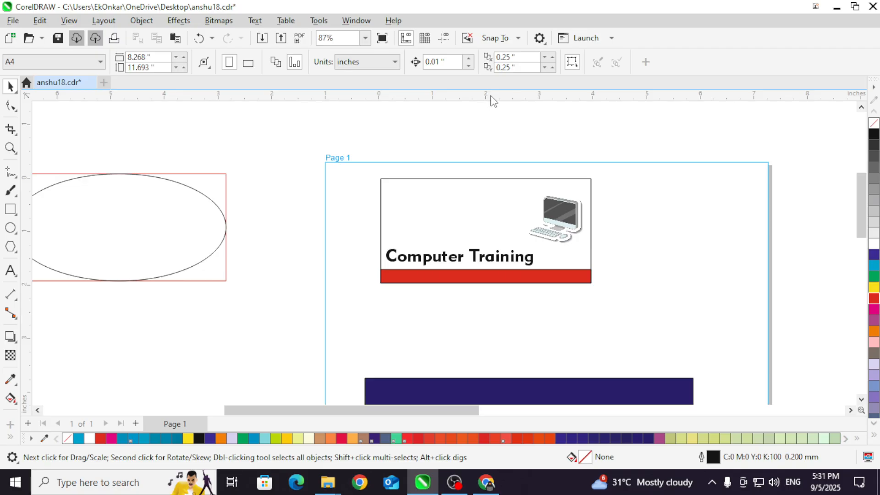
# Step: Add a horizontal guideline above the page at about 0.9 inches and show the guidelines
pyautogui.moveTo(492, 100); pyautogui.dragTo(503, 137)
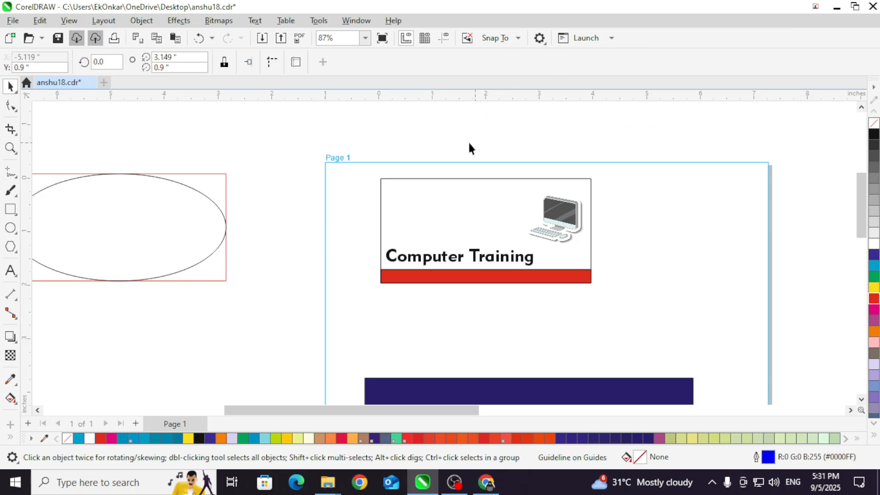
pyautogui.click(72, 22)
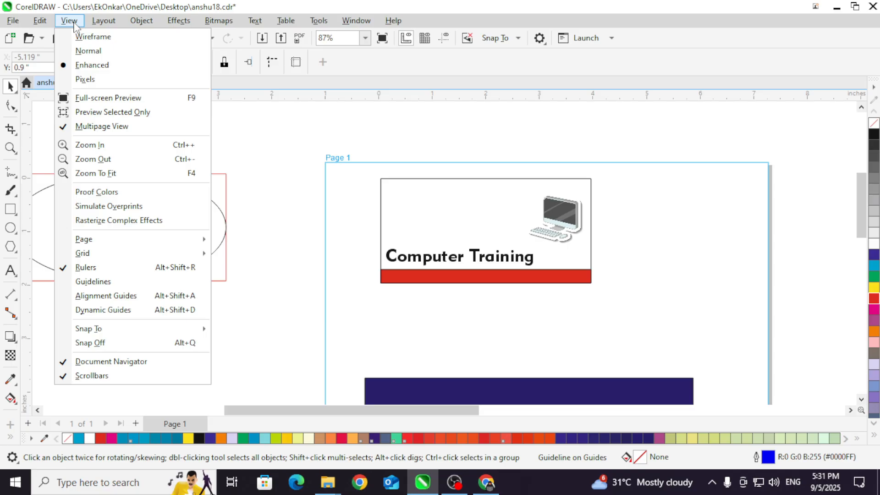
pyautogui.click(92, 282)
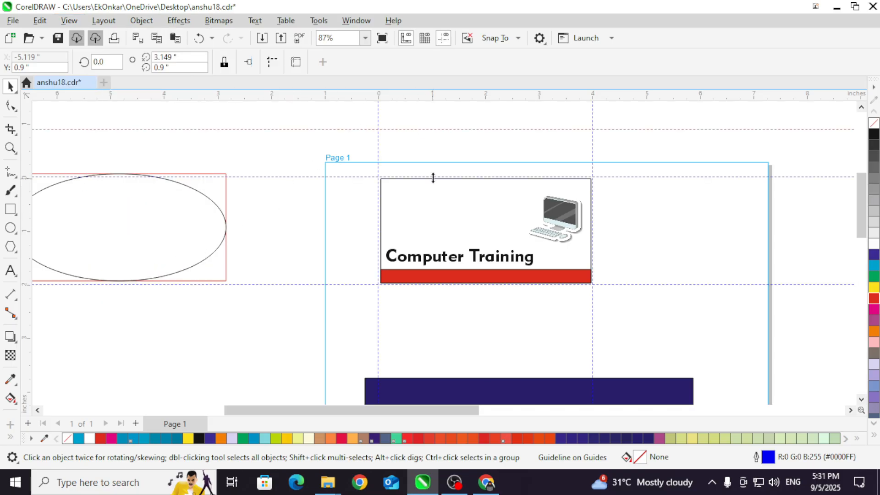
# Step: Hide the rulers and show them again
pyautogui.click(69, 21)
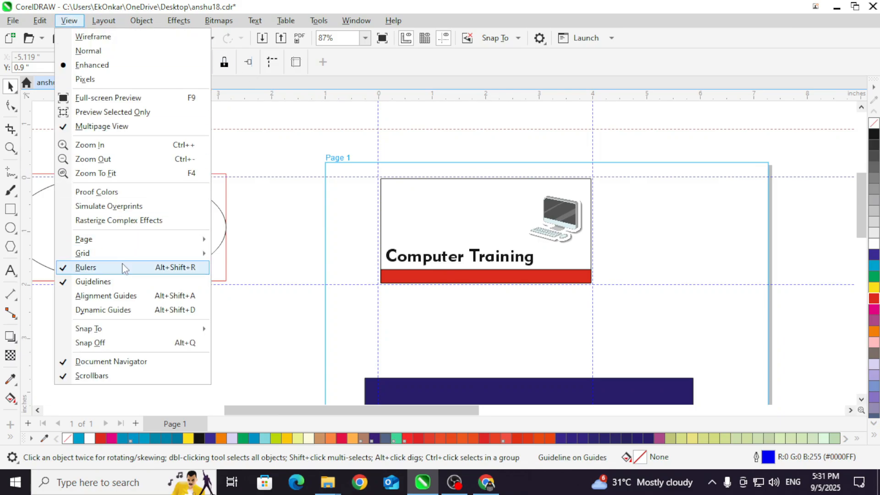
pyautogui.click(98, 269)
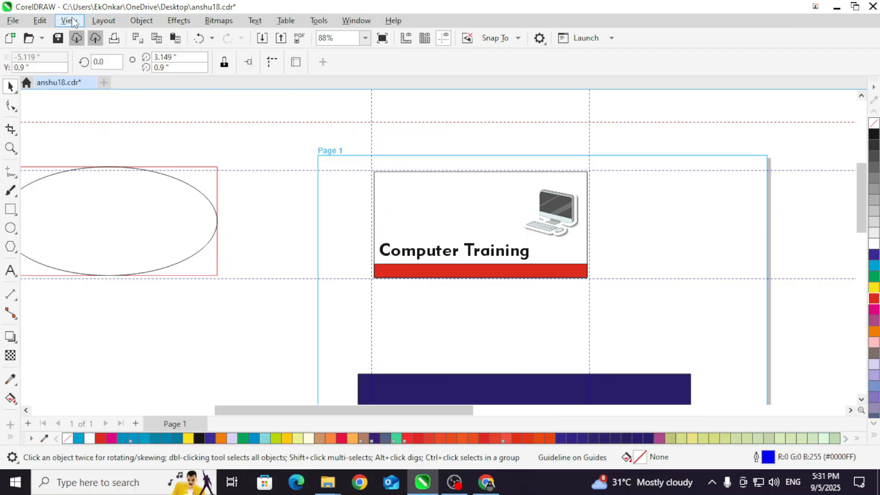
pyautogui.click(70, 21)
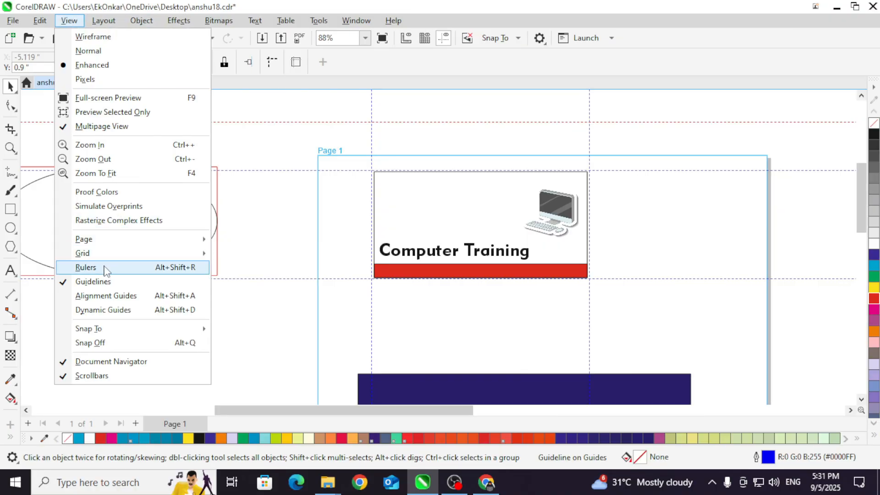
pyautogui.click(105, 270)
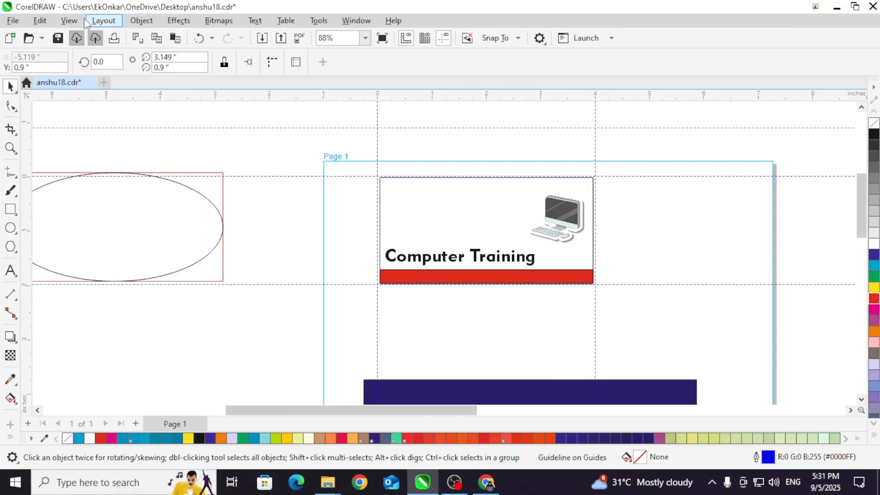
# Step: Turn off the display of all guidelines in the document
pyautogui.click(70, 21)
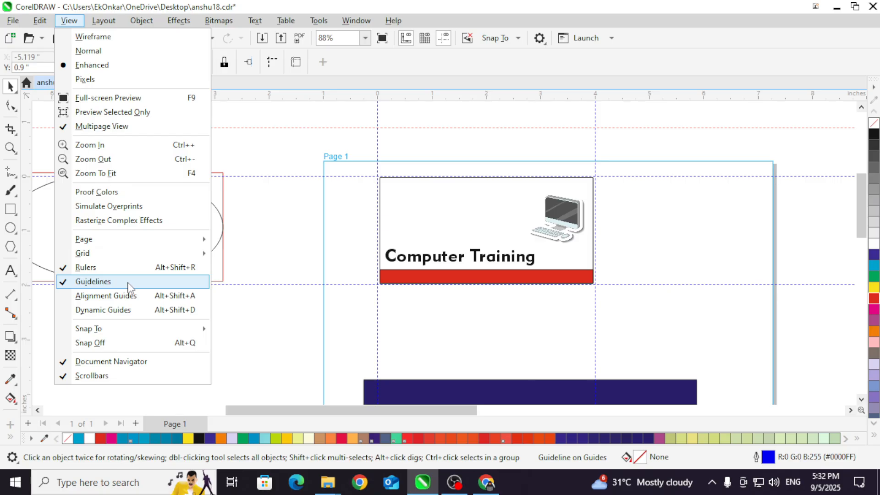
pyautogui.moveTo(104, 255)
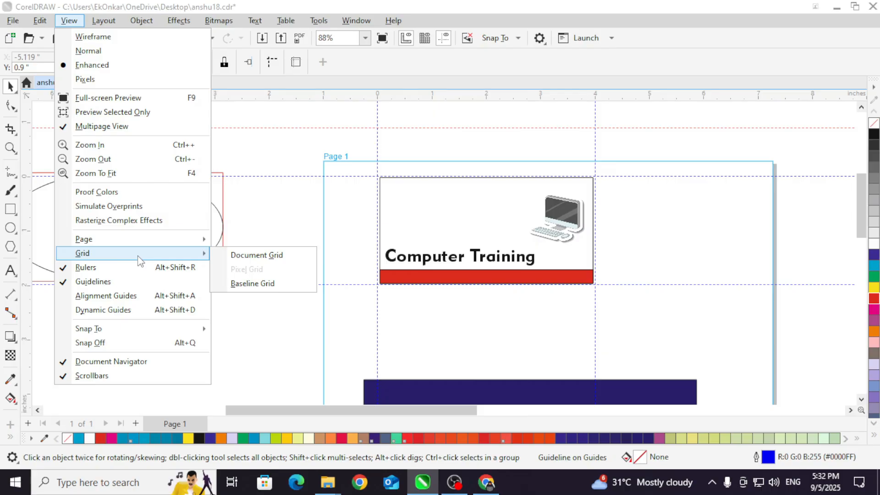
pyautogui.click(123, 282)
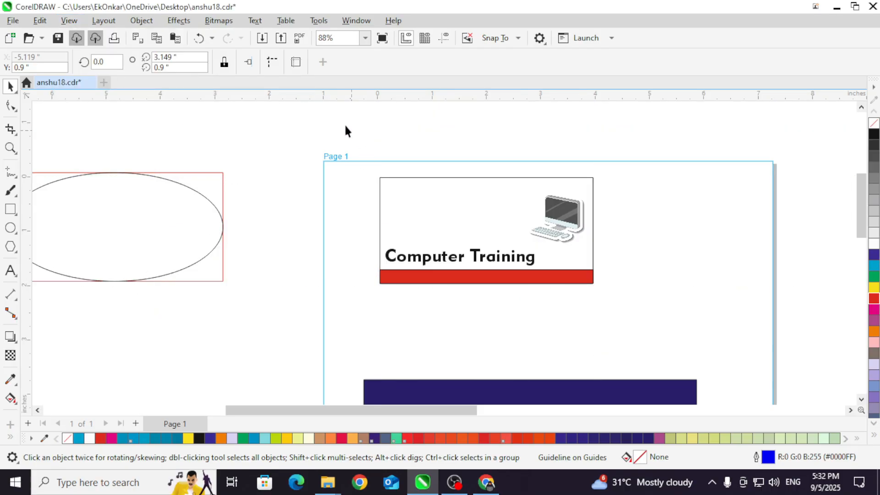
# Step: Show the document grid over the drawing area
pyautogui.click(69, 20)
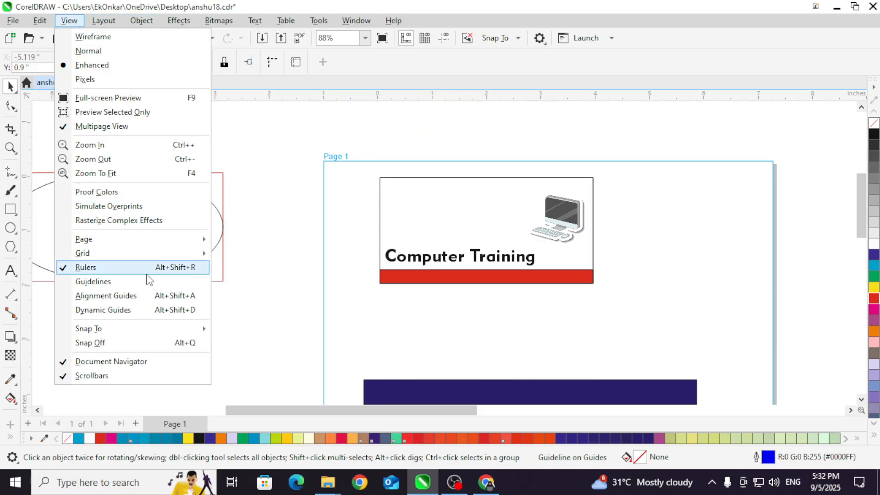
pyautogui.moveTo(154, 258)
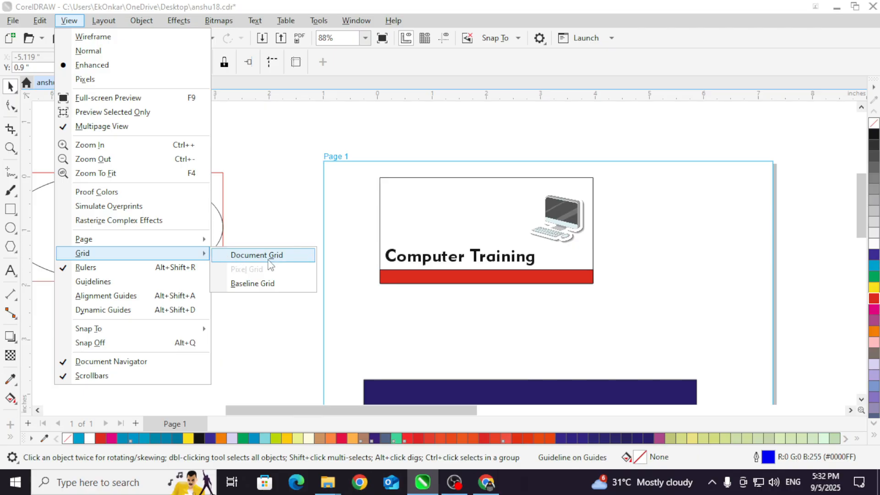
pyautogui.click(288, 261)
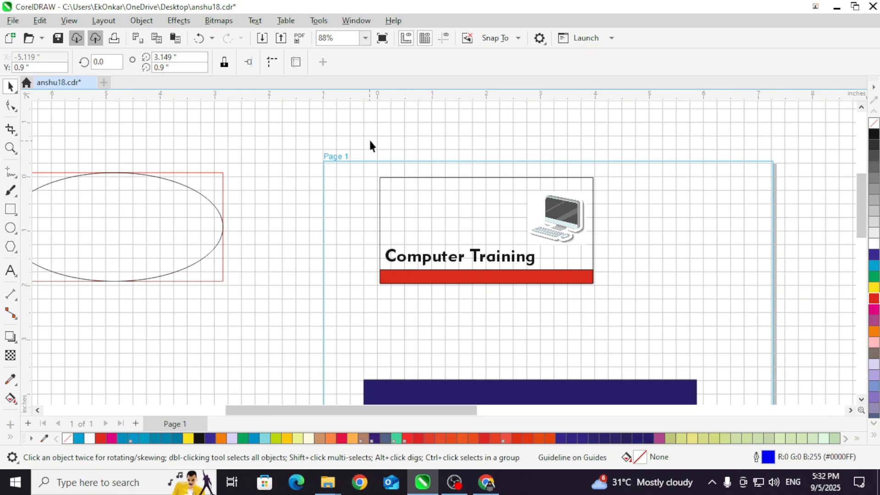
# Step: Move all objects of the Computer Training card to the right so they straddle the page's right edge
pyautogui.moveTo(371, 146); pyautogui.dragTo(638, 298)
pyautogui.moveTo(509, 239); pyautogui.dragTo(721, 253)
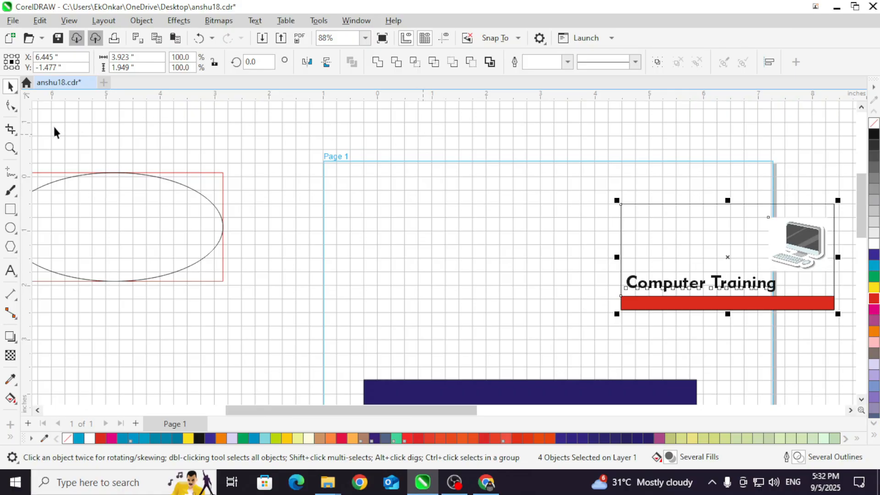
# Step: Draw a rectangle about 4 by 2 inches along the document grid lines in the upper part of the page
pyautogui.click(10, 209)
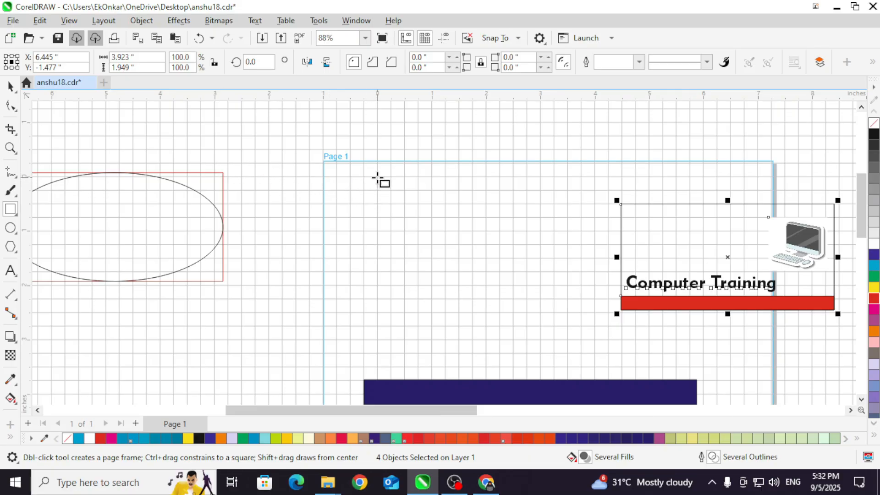
pyautogui.moveTo(377, 178)
pyautogui.mouseDown()
pyautogui.moveTo(485, 243)
pyautogui.moveTo(530, 257)
pyautogui.moveTo(591, 252)
pyautogui.moveTo(594, 285)
pyautogui.mouseUp()
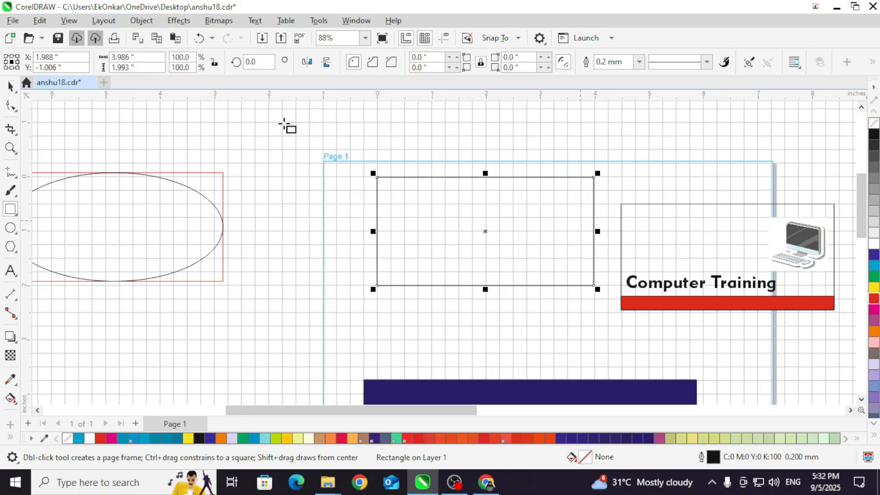
# Step: Move the new rectangle off the grid lines and return it to its original position
pyautogui.click(10, 86)
pyautogui.moveTo(430, 239); pyautogui.dragTo(399, 249)
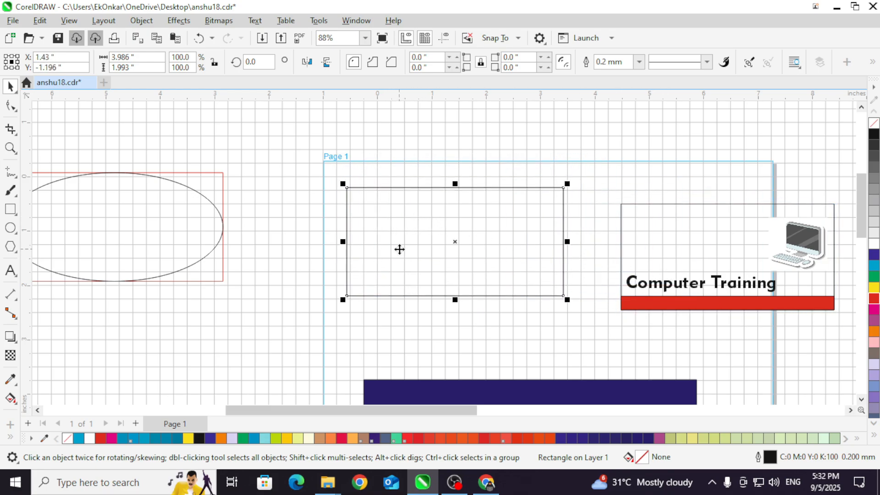
pyautogui.click(69, 21)
pyautogui.click(409, 249)
pyautogui.moveTo(409, 247); pyautogui.dragTo(434, 239)
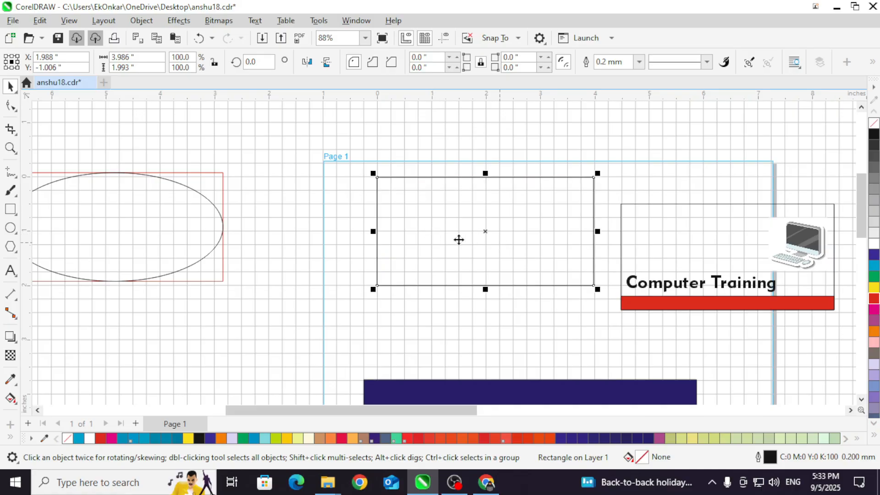
# Step: Draw two squares of about 1 inch inside the rectangle's upper-left and upper-right corners, then clear the selection
pyautogui.click(10, 209)
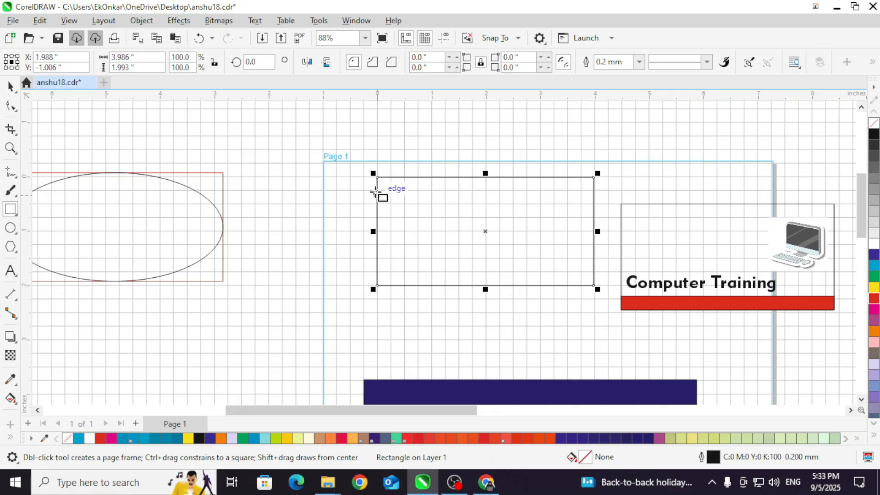
pyautogui.moveTo(376, 176); pyautogui.dragTo(431, 231)
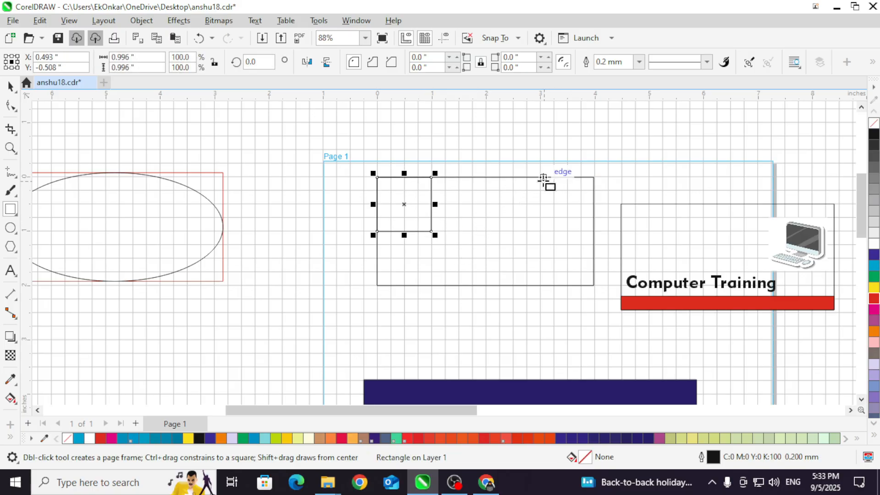
pyautogui.moveTo(540, 177); pyautogui.dragTo(590, 232)
pyautogui.press('space')
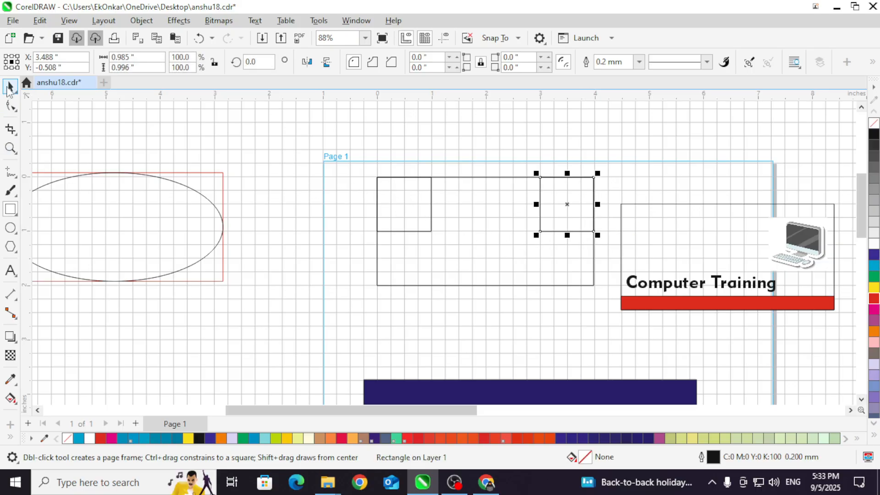
pyautogui.click(322, 196)
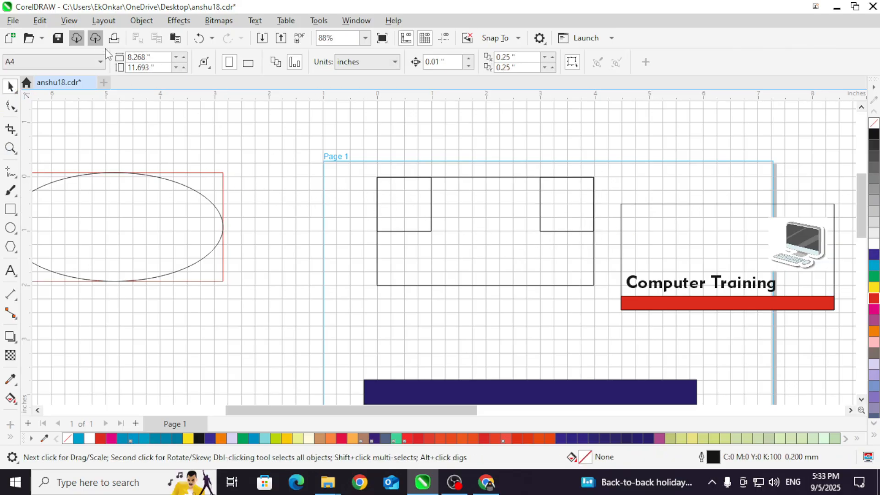
# Step: Hide the document grid
pyautogui.click(72, 24)
pyautogui.moveTo(117, 257)
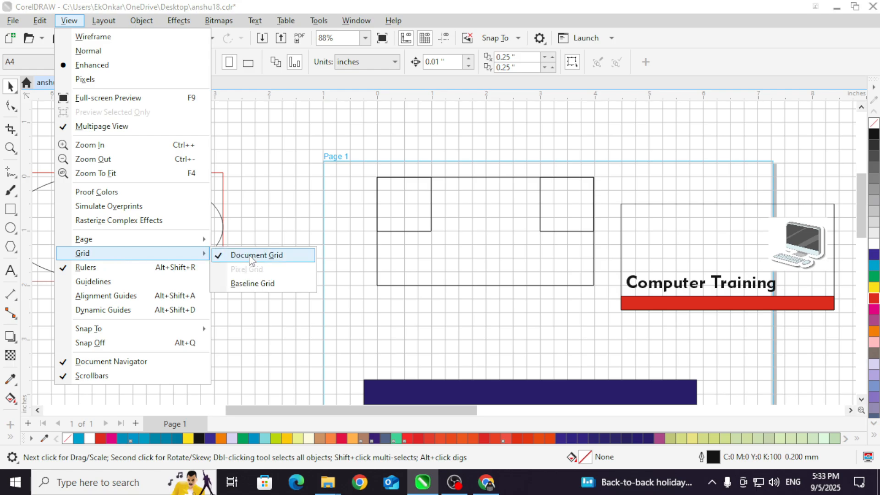
pyautogui.click(223, 259)
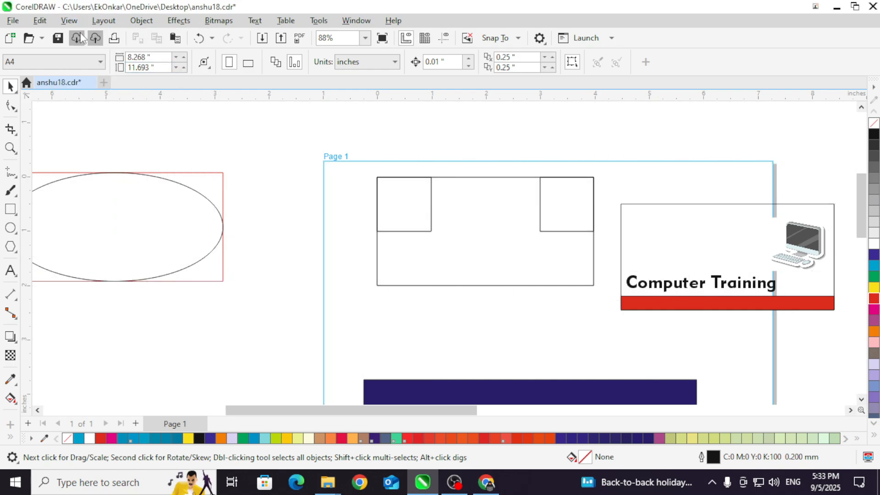
# Step: Show the baseline grid on the page
pyautogui.click(69, 20)
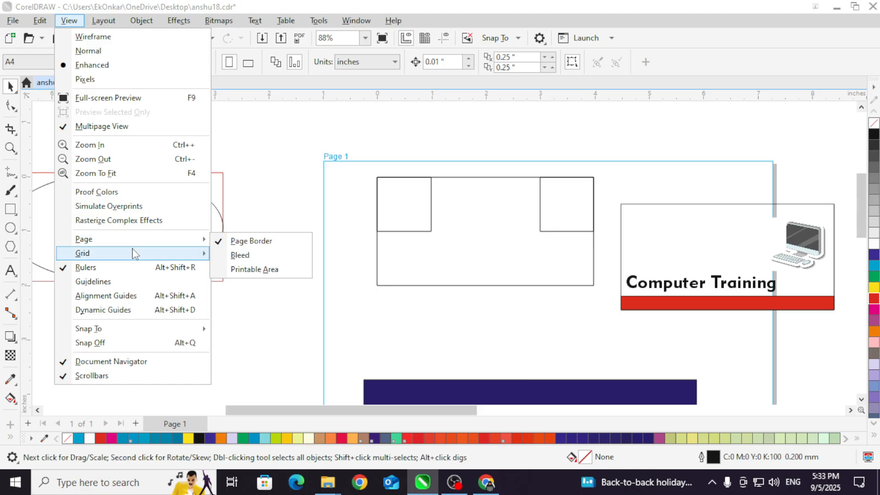
pyautogui.moveTo(135, 255)
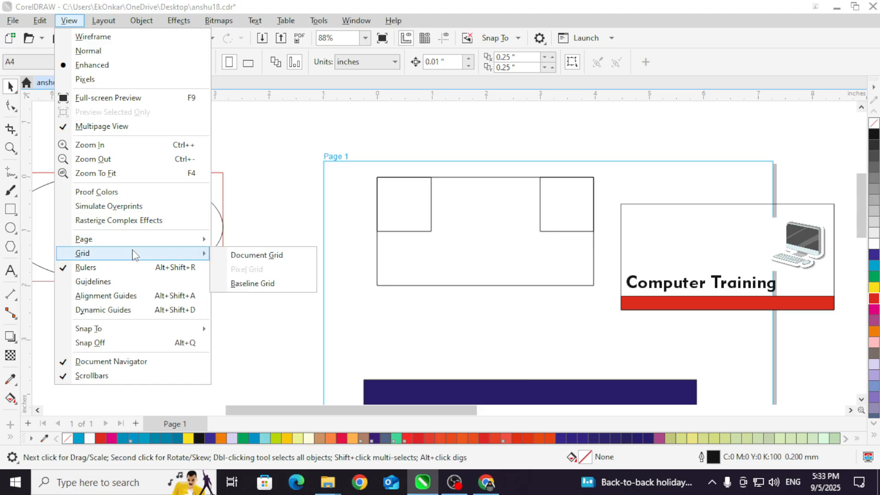
pyautogui.click(252, 283)
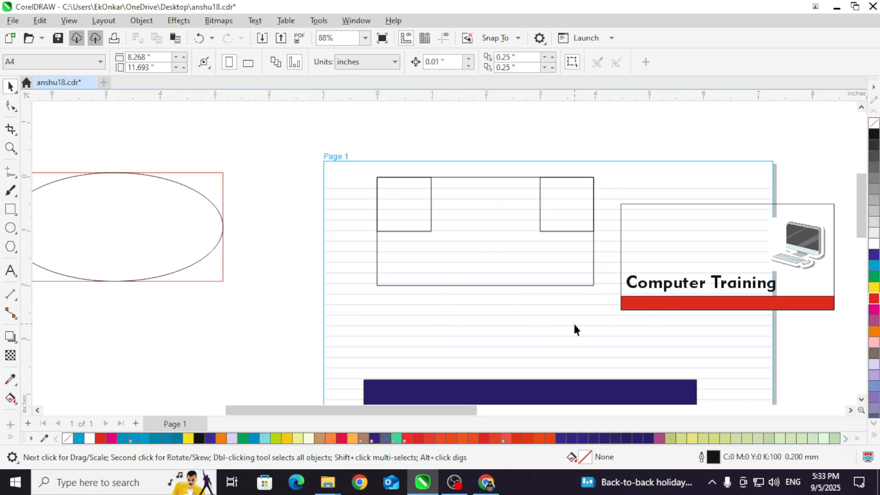
# Step: Draw a second rectangle about 3.6 by 1.4 inches below the one containing the two squares
pyautogui.scroll(2, 481, 322)
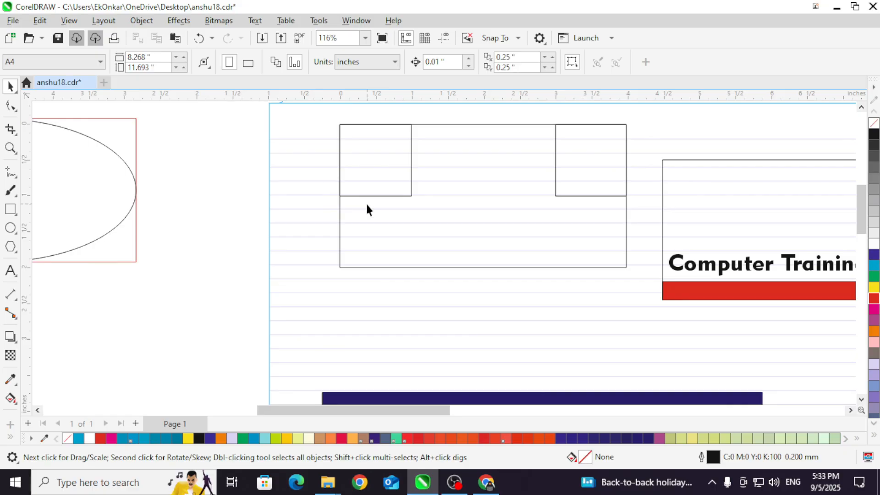
pyautogui.click(10, 209)
pyautogui.moveTo(352, 279); pyautogui.dragTo(612, 377)
pyautogui.press('space')
# Step: Turn off the baseline grid
pyautogui.click(104, 20)
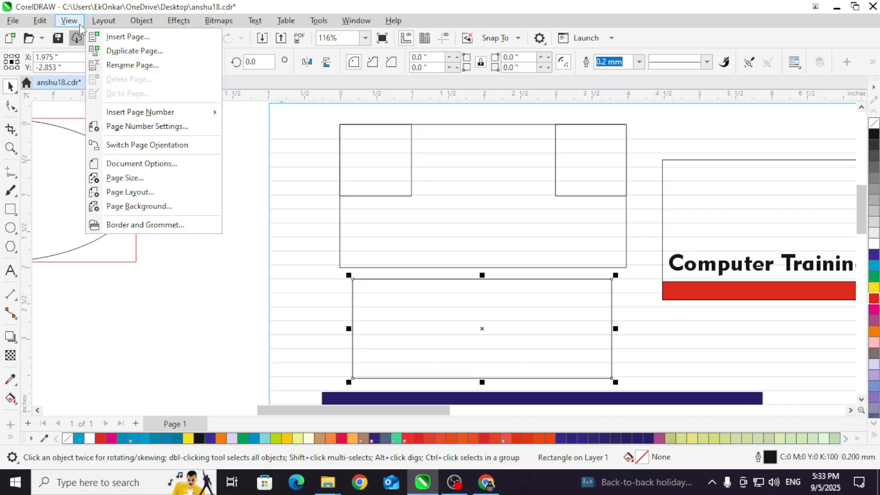
pyautogui.moveTo(69, 20)
pyautogui.moveTo(92, 252)
pyautogui.click(225, 284)
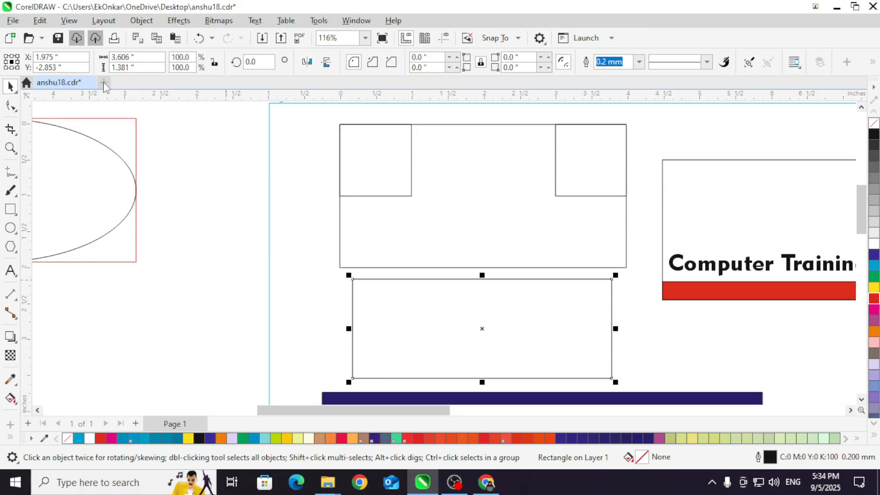
# Step: Check the guideline display option and which snapping targets are enabled, then deselect the lower rectangle
pyautogui.click(81, 22)
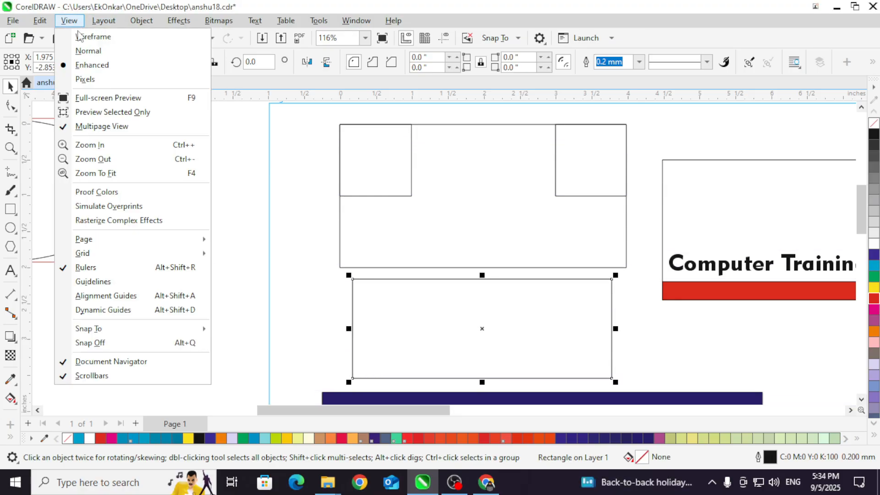
pyautogui.click(110, 282)
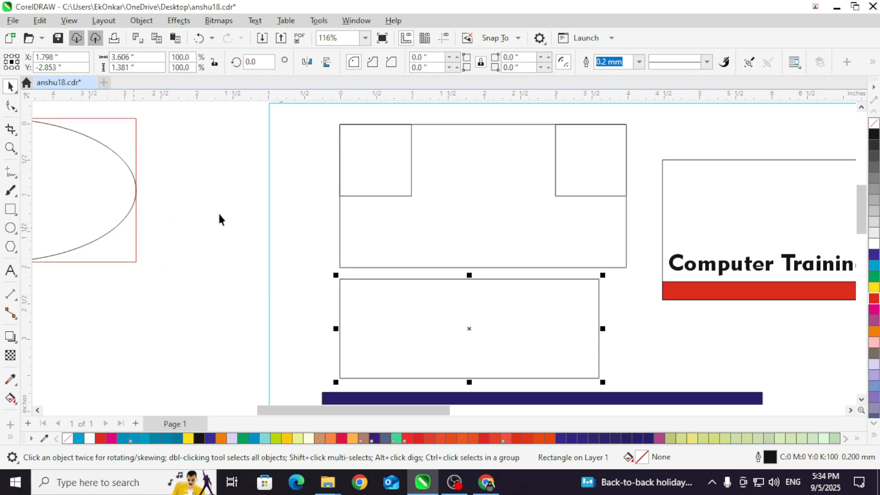
pyautogui.click(69, 21)
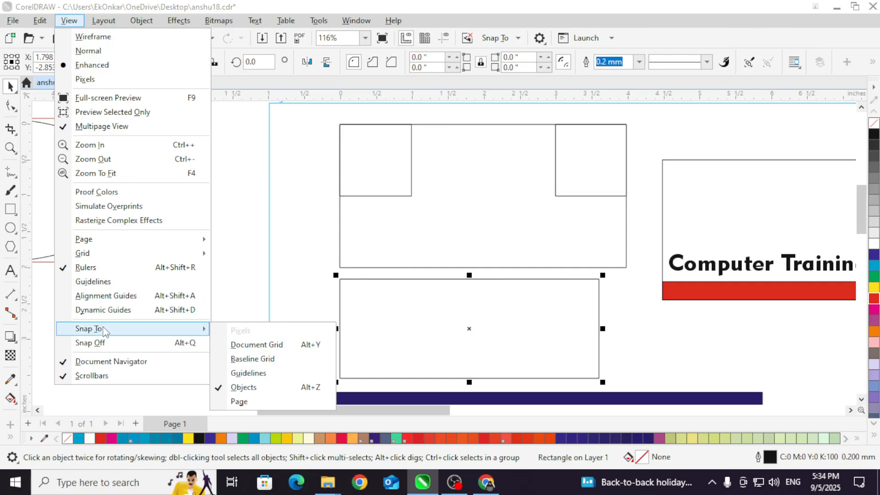
pyautogui.moveTo(130, 330)
pyautogui.click(402, 335)
# Step: Move the lower rectangle left so its left edge extends past the larger rectangle above
pyautogui.scroll(2, 402, 335)
pyautogui.scroll(1, 400, 334)
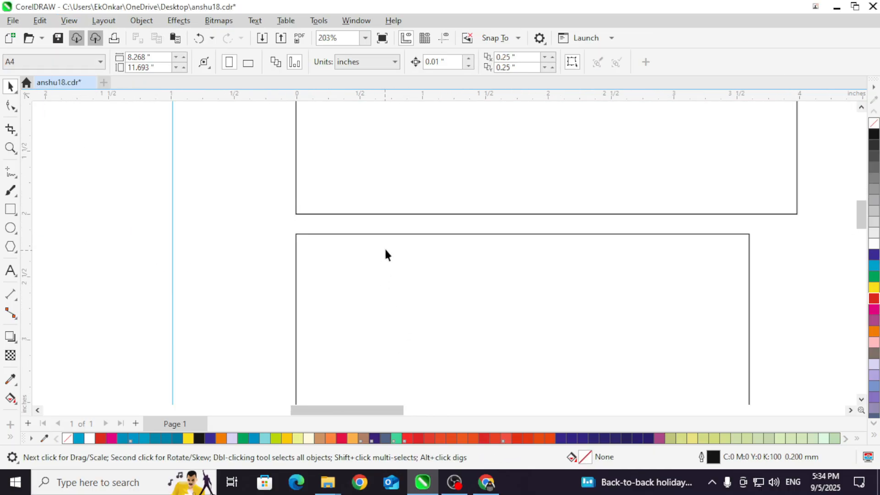
pyautogui.scroll(-1, 386, 255)
pyautogui.moveTo(454, 298); pyautogui.dragTo(416, 299)
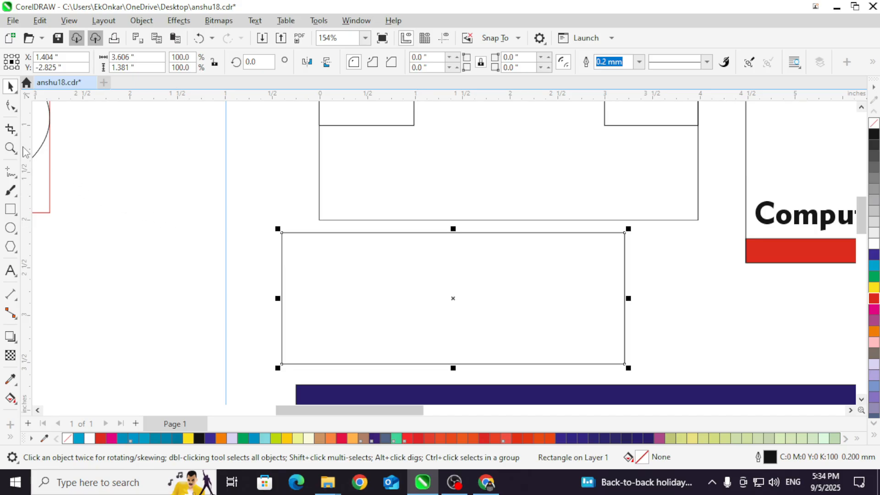
# Step: Draw a small rectangle about 0.65 by 0.49 inches, starting exactly at the lower rectangle's upper-left corner node
pyautogui.click(10, 210)
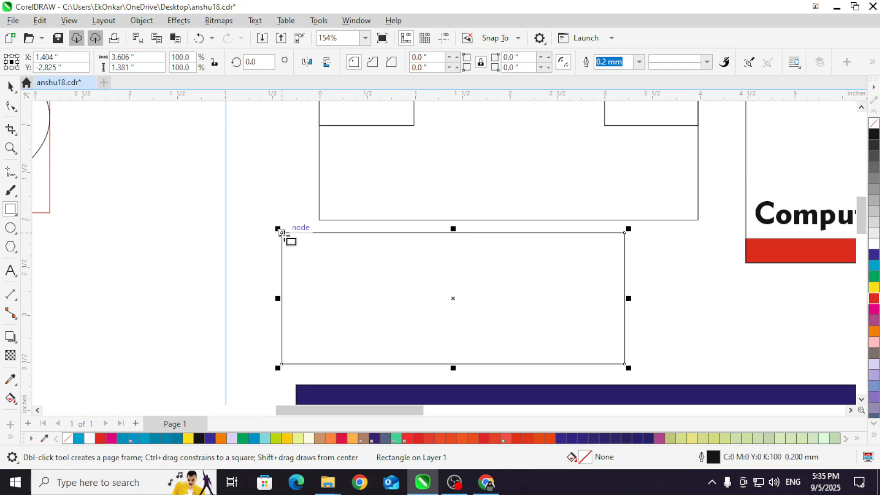
pyautogui.scroll(1, 283, 237)
pyautogui.scroll(3, 298, 252)
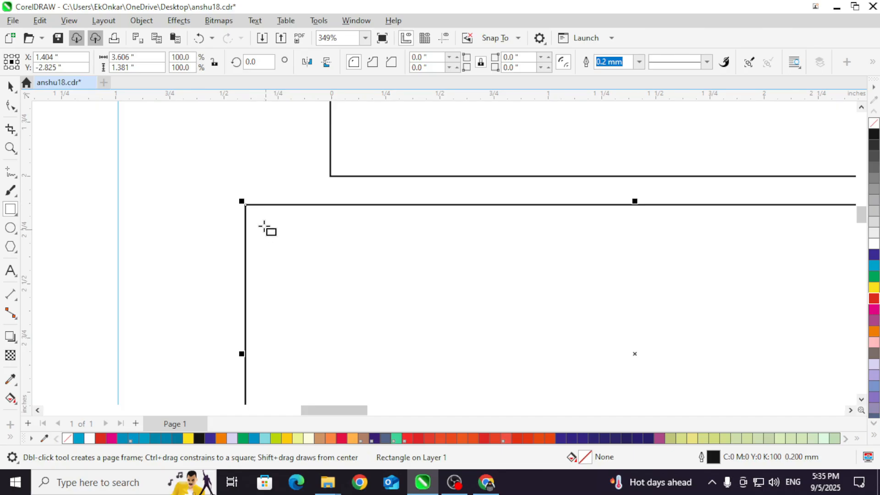
pyautogui.moveTo(245, 205); pyautogui.dragTo(385, 311)
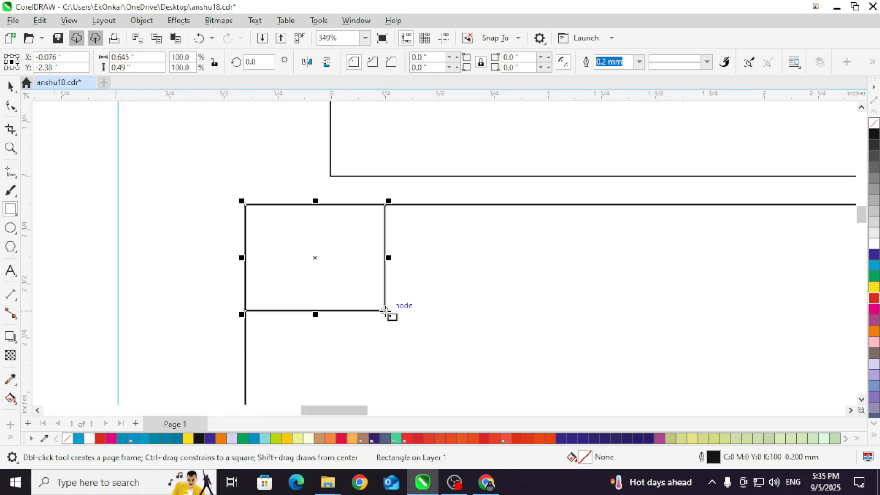
# Step: Draw a V-shaped Bézier line from the lower rectangle's upper-right corner to its center and back to its lower-right corner
pyautogui.scroll(-2, 243, 191)
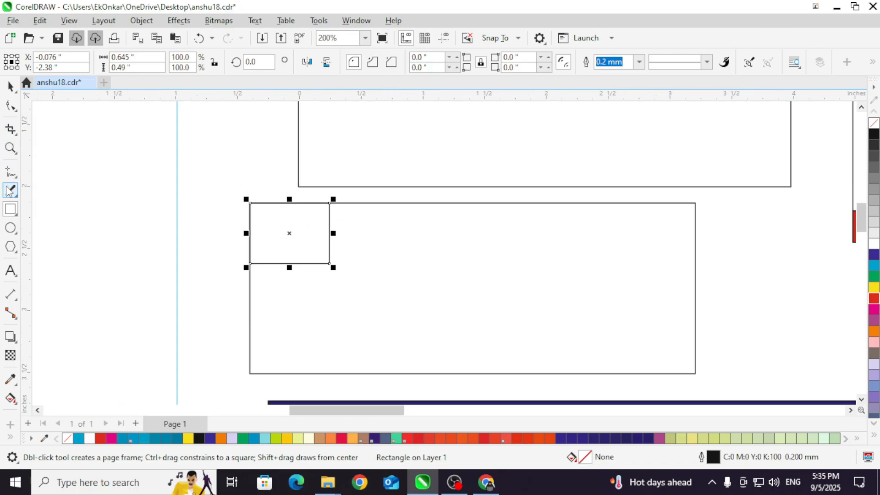
pyautogui.click(13, 176)
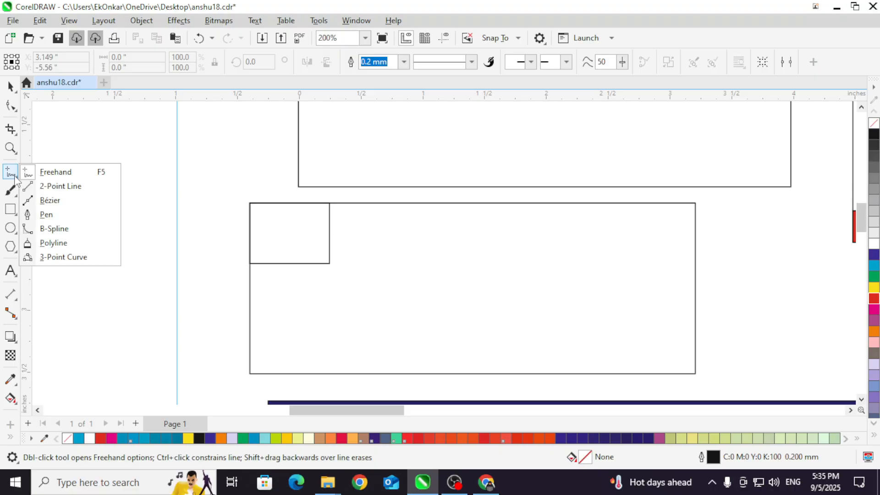
pyautogui.click(66, 204)
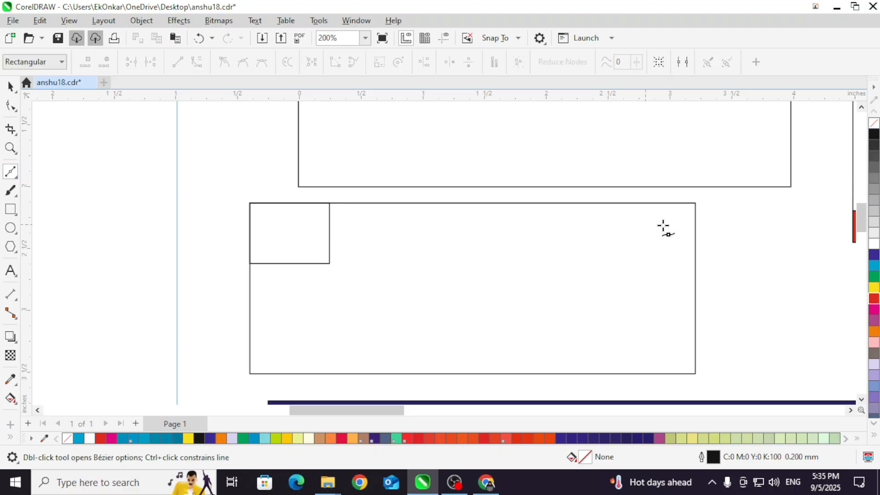
pyautogui.click(695, 203)
pyautogui.click(472, 288)
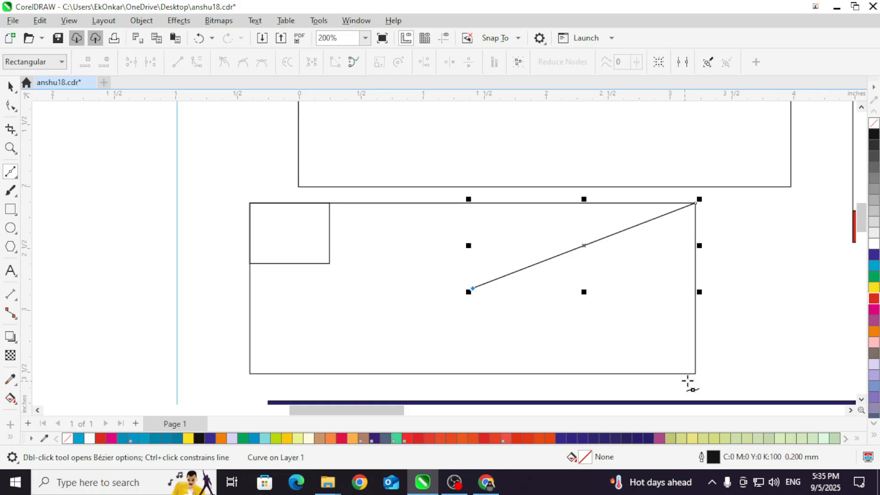
pyautogui.click(695, 373)
pyautogui.click(9, 86)
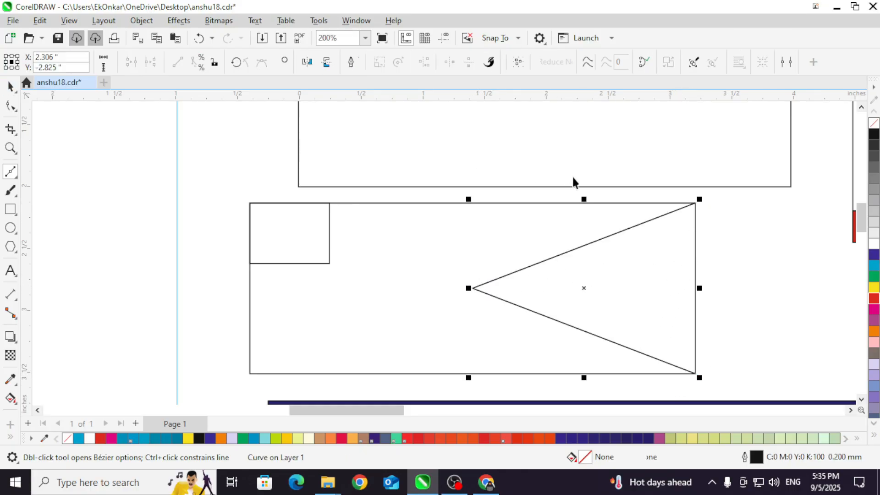
# Step: Inspect how the V-shaped line meets the rectangle's corner, and move the line about 1 inch left, off the corners
pyautogui.scroll(5, 697, 199)
pyautogui.scroll(4, 682, 197)
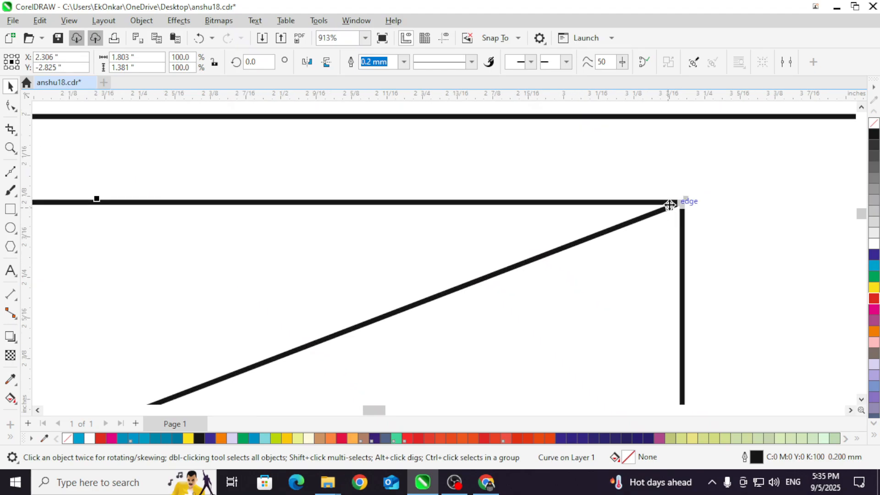
pyautogui.scroll(-2, 682, 197)
pyautogui.scroll(-6, 683, 172)
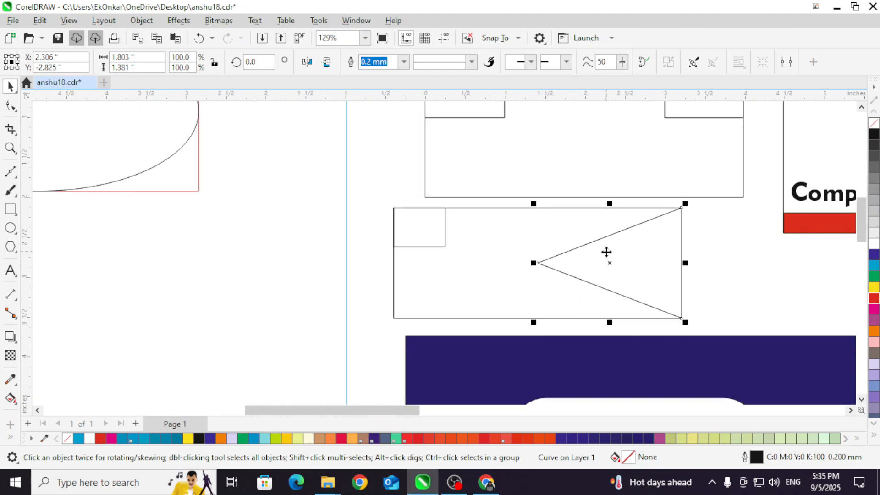
pyautogui.click(606, 252)
pyautogui.click(630, 251)
pyautogui.moveTo(621, 246); pyautogui.dragTo(566, 252)
# Step: Turn off snapping to objects
pyautogui.click(69, 20)
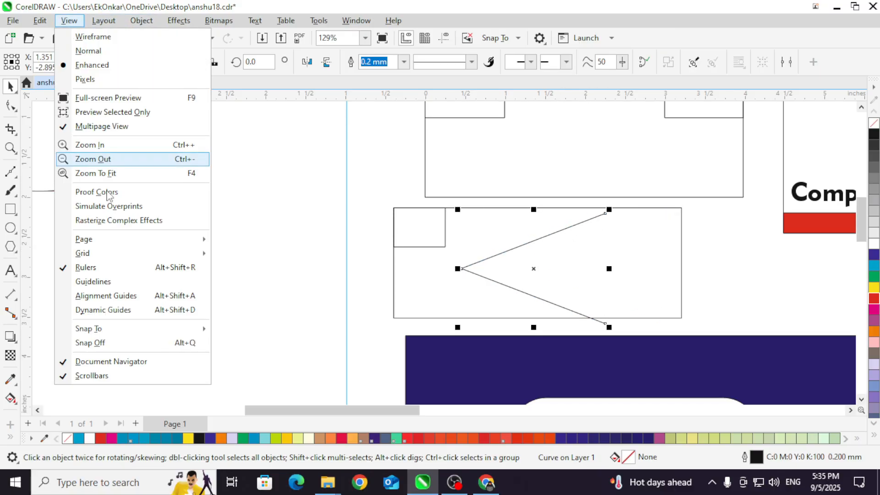
pyautogui.moveTo(178, 330)
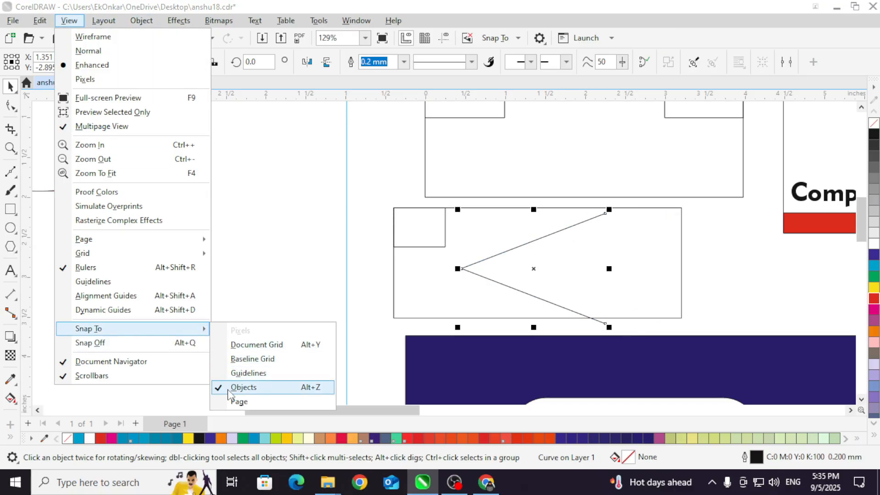
pyautogui.click(238, 388)
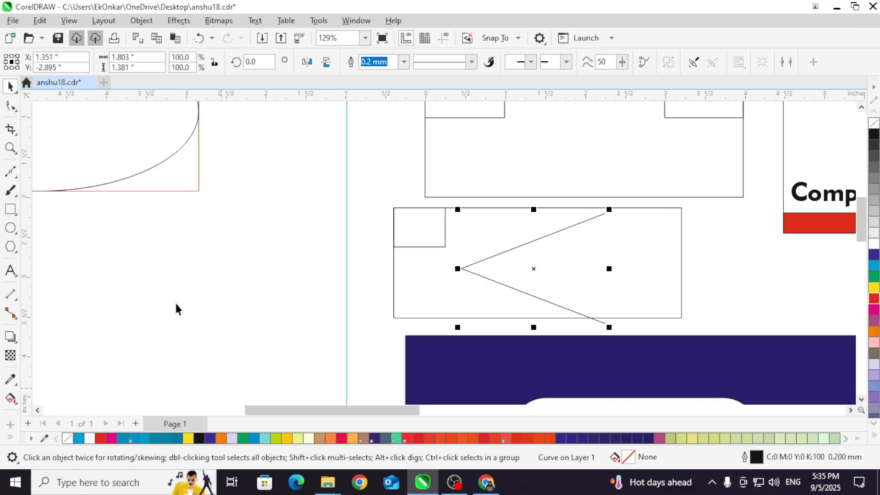
pyautogui.click(69, 20)
pyautogui.moveTo(142, 330)
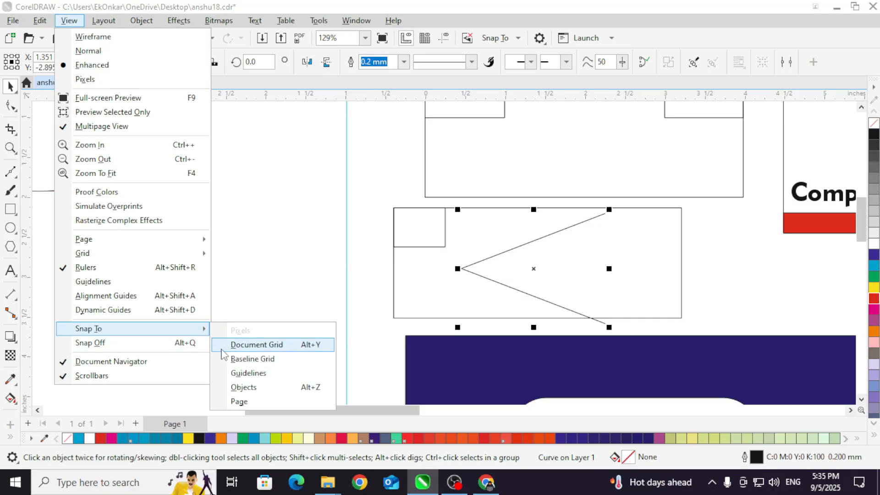
pyautogui.click(282, 262)
pyautogui.click(279, 258)
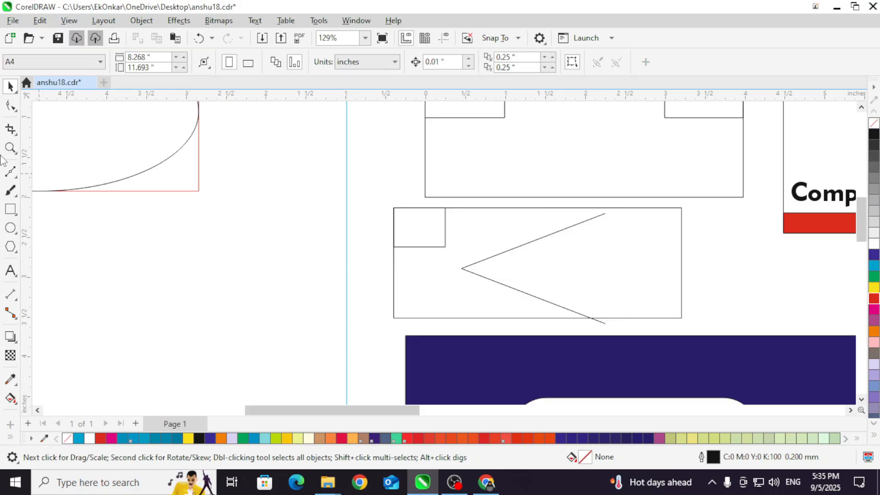
# Step: Draw a small rectangle about 0.51 by 0.31 inches by eye at the lower rectangle's upper-right corner, without snapping
pyautogui.click(11, 209)
pyautogui.scroll(2, 687, 213)
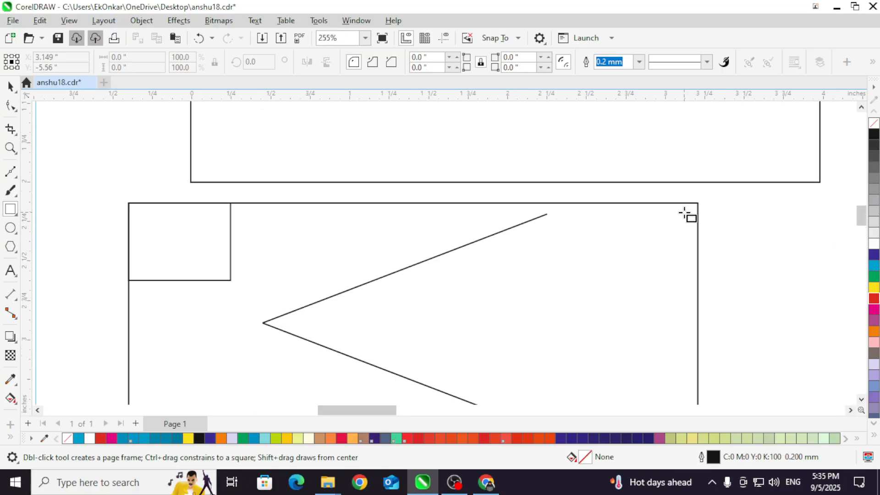
pyautogui.scroll(2, 687, 213)
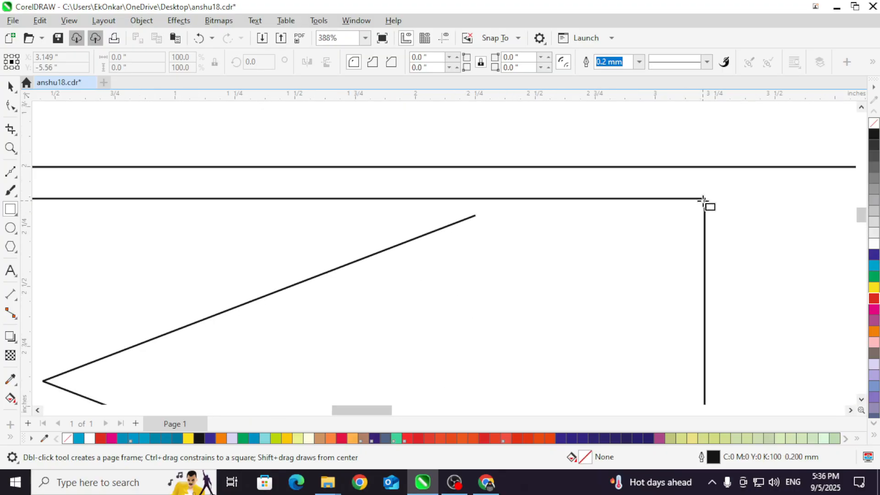
pyautogui.moveTo(703, 199); pyautogui.dragTo(579, 273)
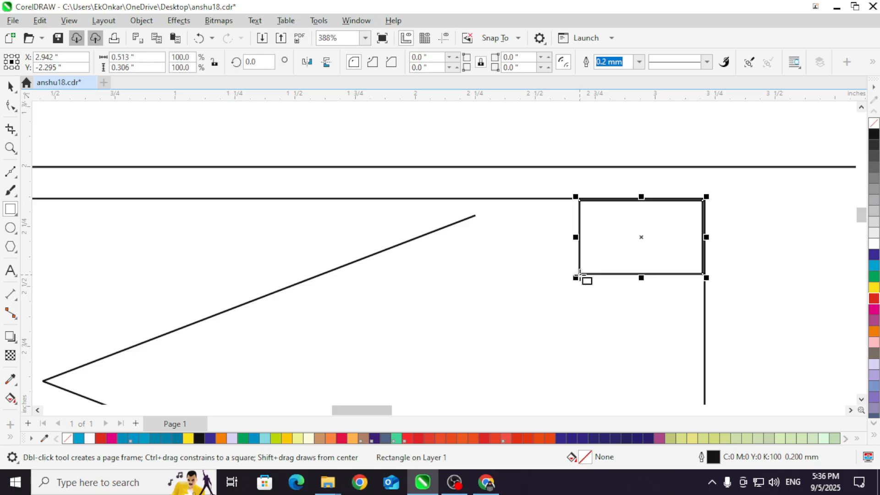
# Step: Draw a V-shaped Bézier line by eye from the lower rectangle's lower-right corner to its middle and up to its upper-right corner
pyautogui.scroll(-3, 685, 155)
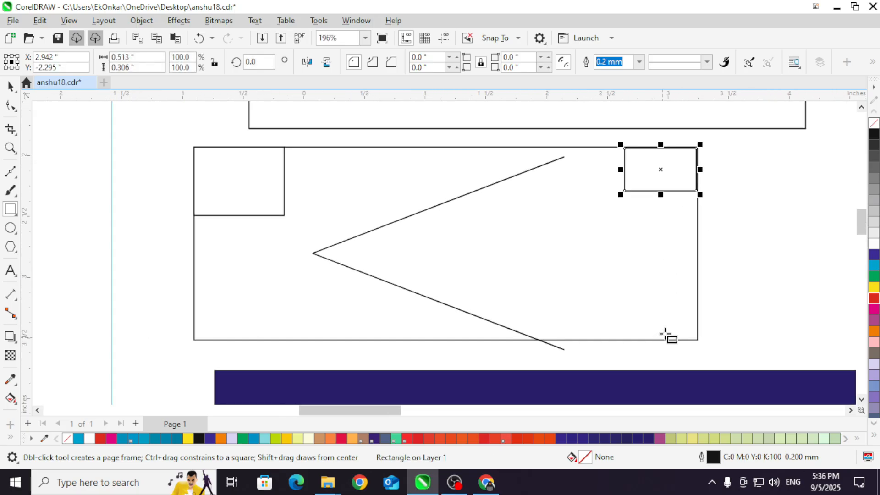
pyautogui.scroll(1, 681, 337)
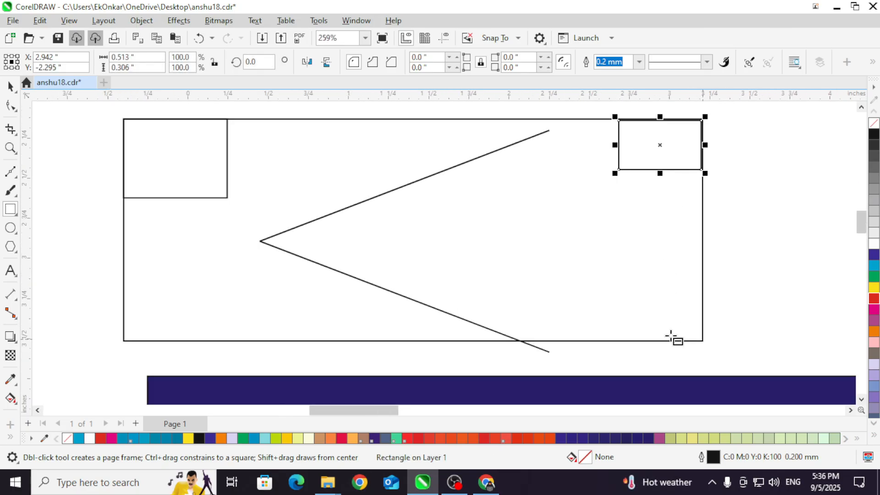
pyautogui.click(11, 173)
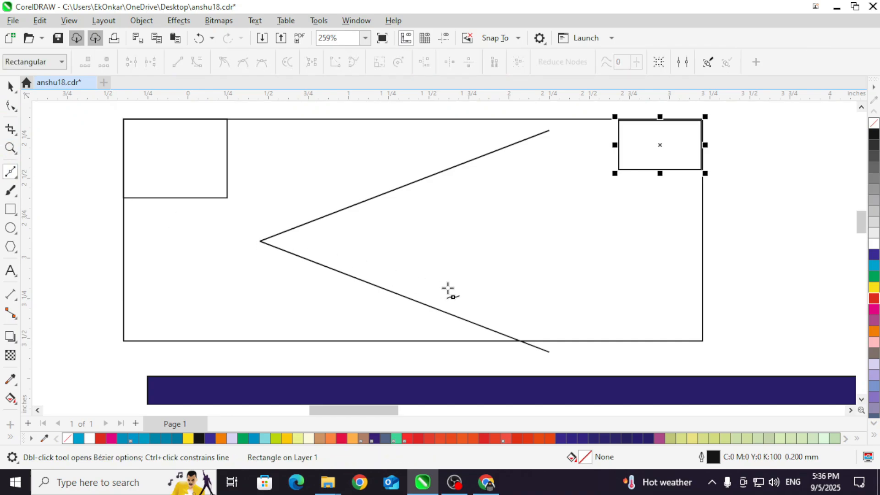
pyautogui.click(701, 340)
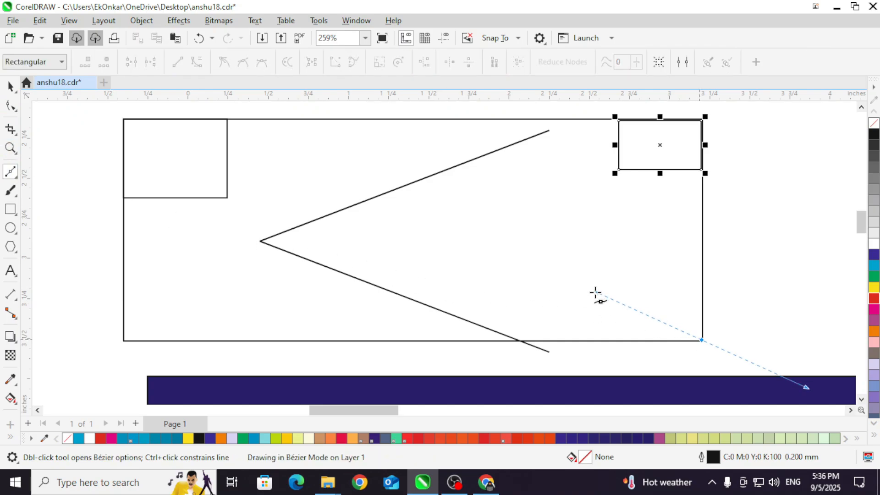
pyautogui.click(459, 243)
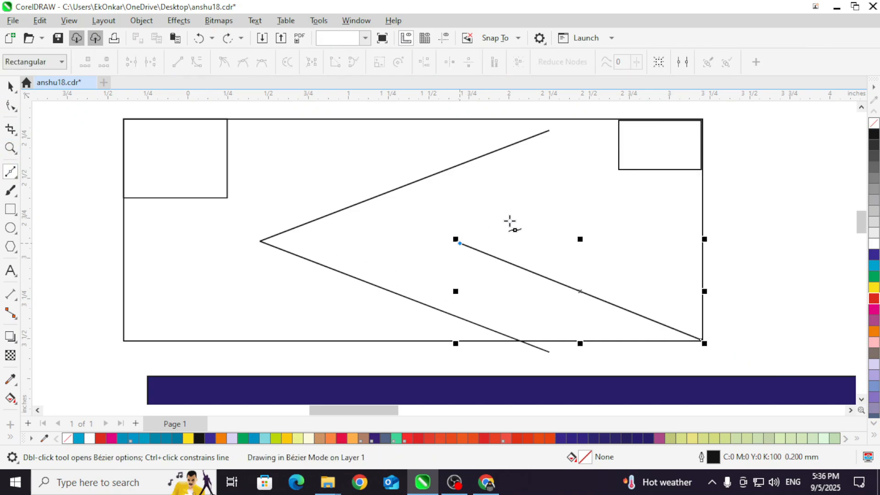
pyautogui.click(701, 120)
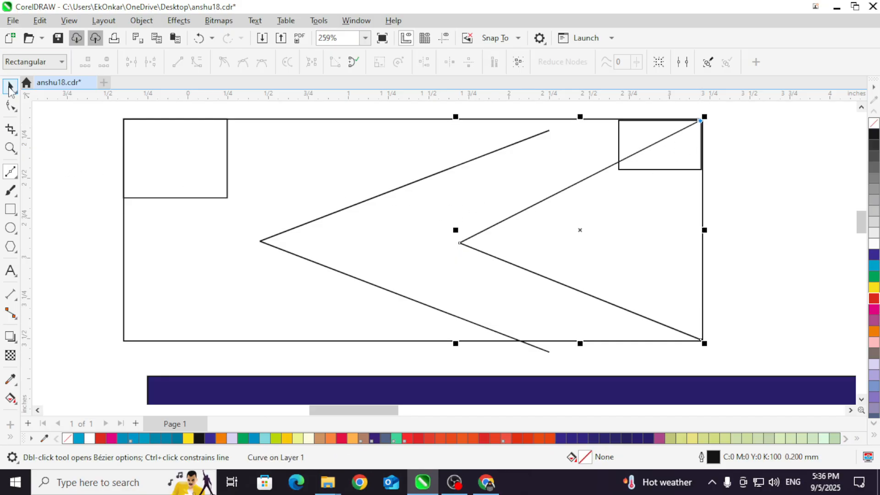
# Step: Inspect closely how the end of the new V-shaped line meets the lower rectangle's lower-right corner
pyautogui.click(11, 86)
pyautogui.scroll(5, 708, 355)
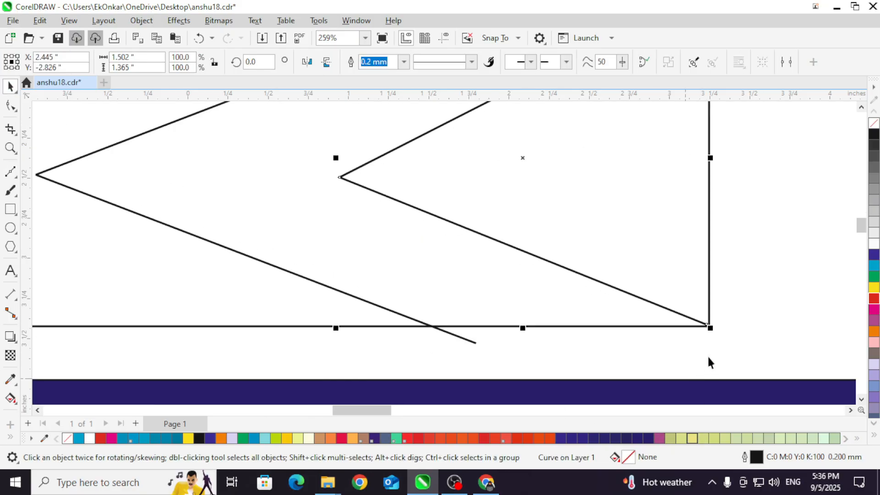
pyautogui.scroll(2, 687, 351)
pyautogui.click(688, 337)
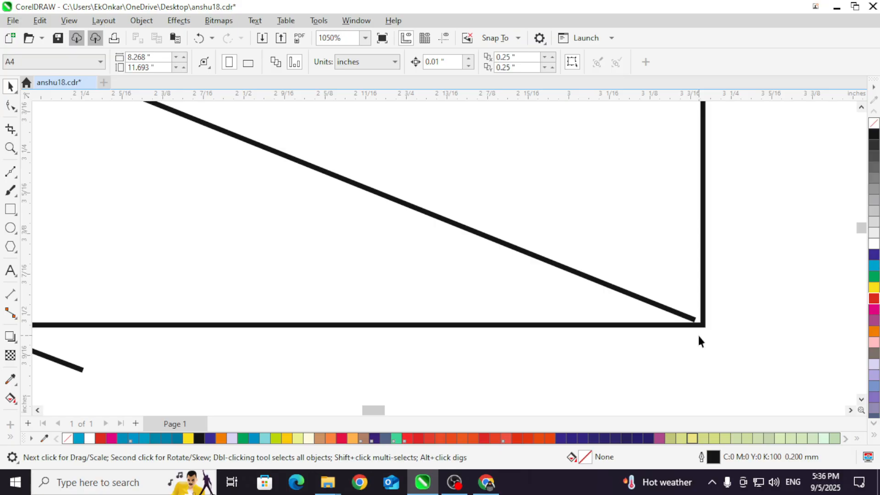
pyautogui.scroll(-9, 645, 363)
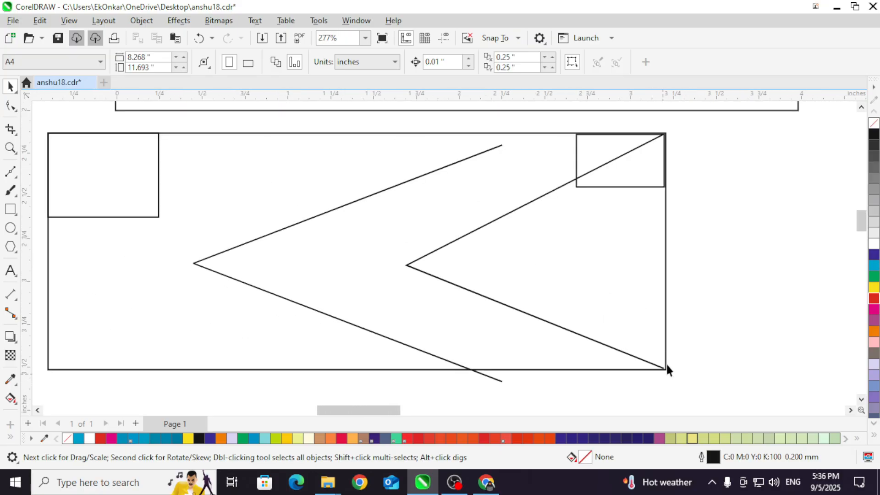
pyautogui.scroll(-1, 671, 339)
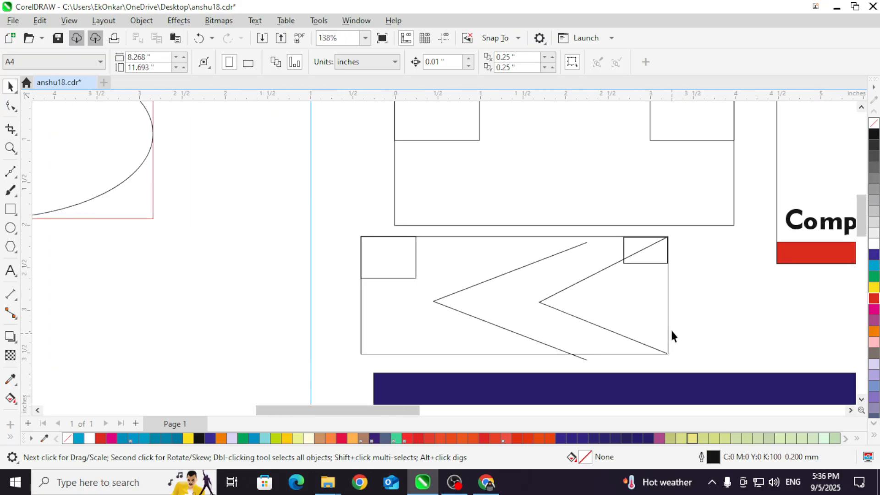
# Step: Delete both V-shaped lines and the small rectangle at the lower rectangle's upper-right corner
pyautogui.click(69, 20)
pyautogui.press('Right')
pyautogui.press('Right')
pyautogui.scroll(-1, 437, 210)
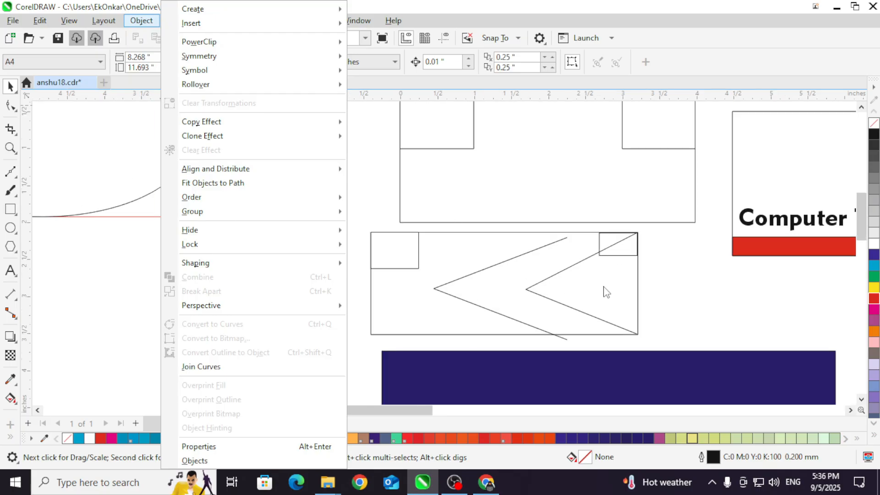
pyautogui.click(697, 321)
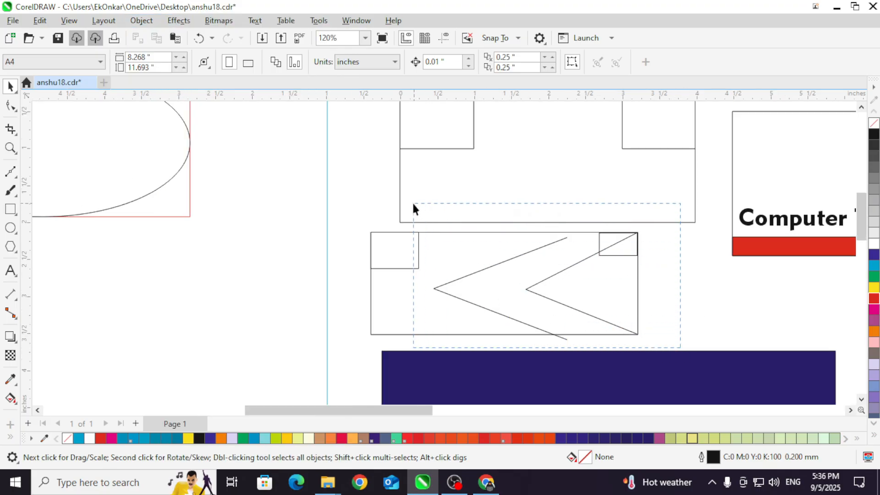
pyautogui.moveTo(412, 205); pyautogui.dragTo(412, 204)
pyautogui.press('Delete')
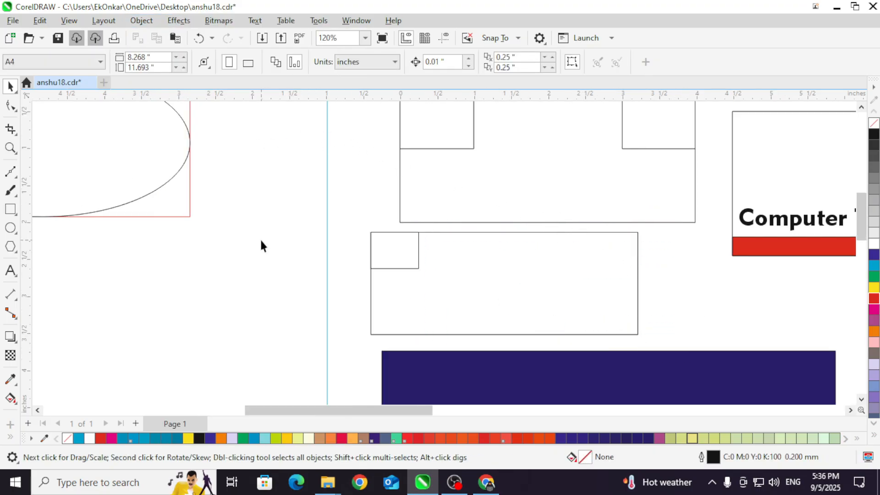
# Step: Turn on snapping to objects
pyautogui.click(75, 21)
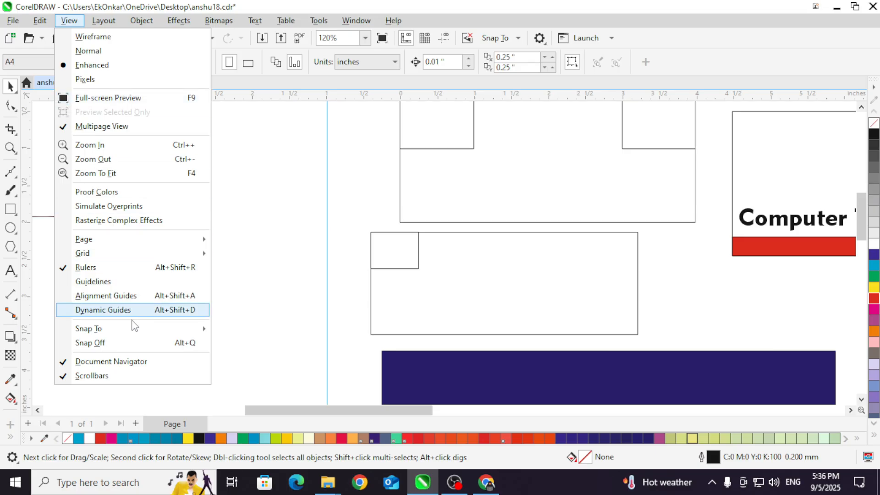
pyautogui.moveTo(147, 329)
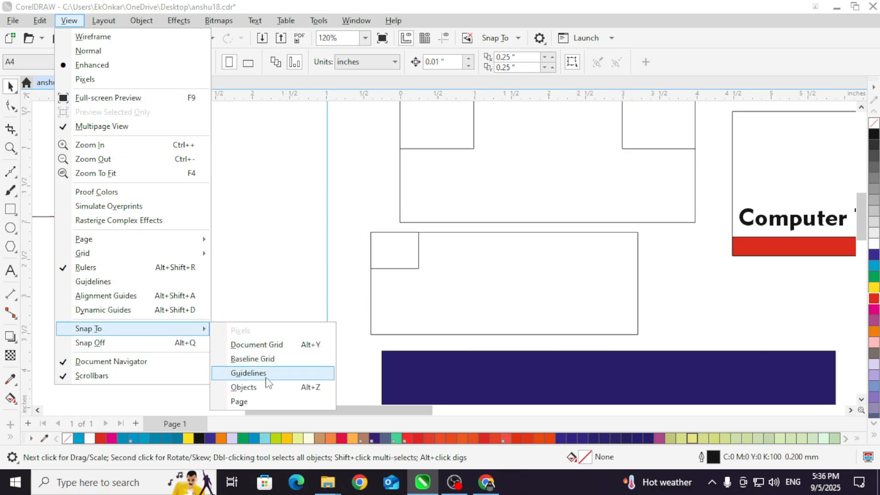
pyautogui.click(266, 388)
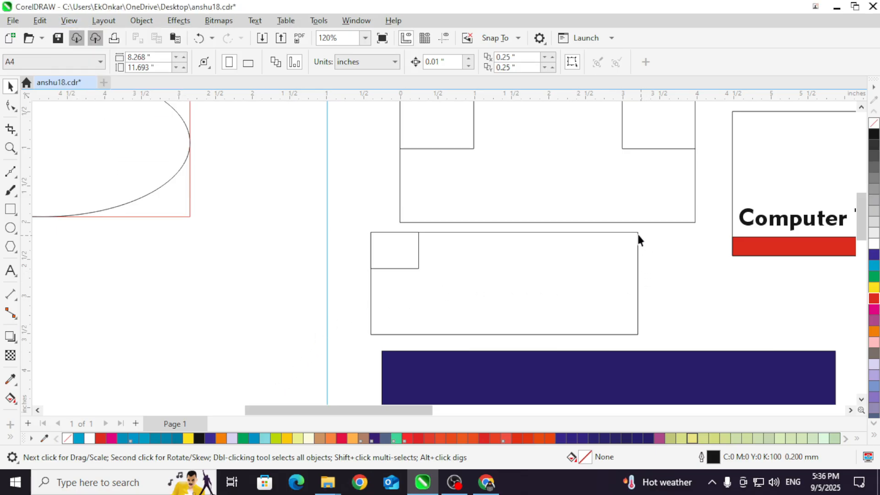
# Step: Draw a rectangle about 1.29 by 1.38 inches from the lower rectangle's lower-right corner node up to its upper edge
pyautogui.click(11, 210)
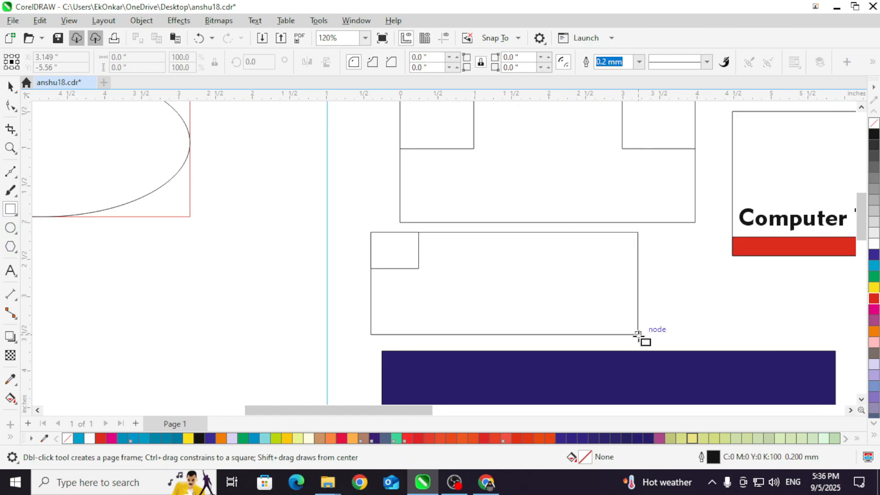
pyautogui.moveTo(638, 335); pyautogui.dragTo(543, 232)
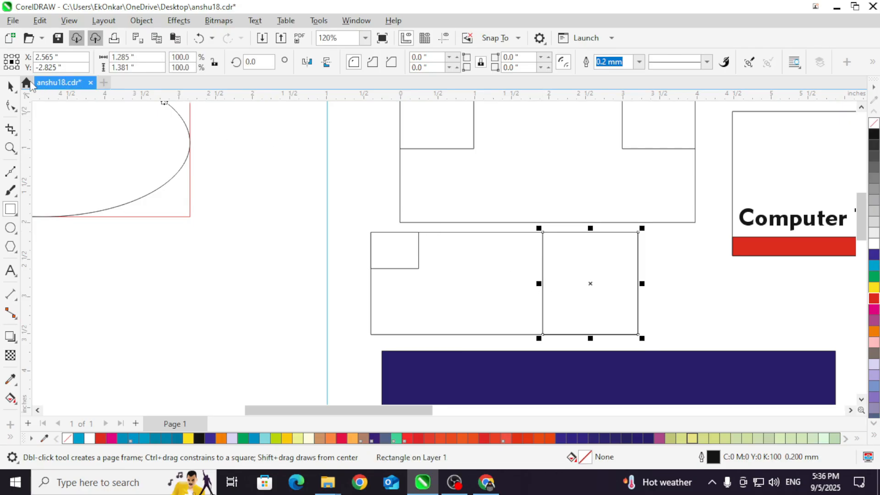
pyautogui.press('space')
pyautogui.click(278, 261)
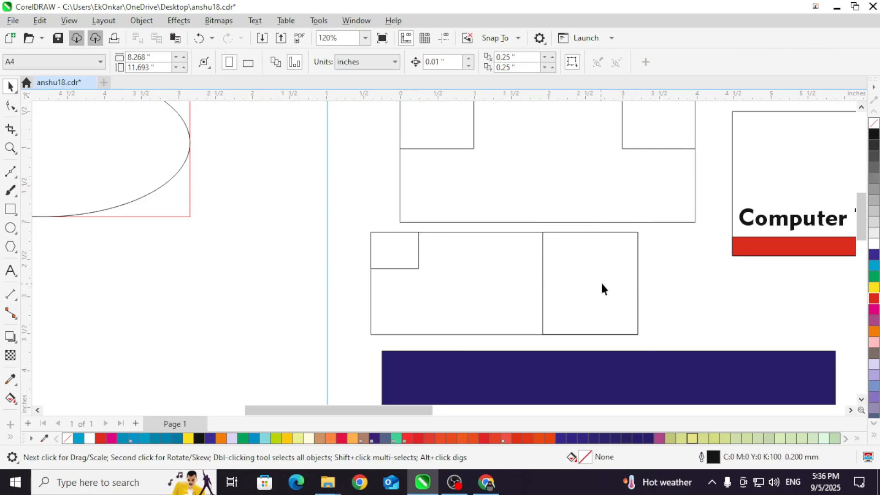
# Step: Show the guidelines in the drawing
pyautogui.click(69, 21)
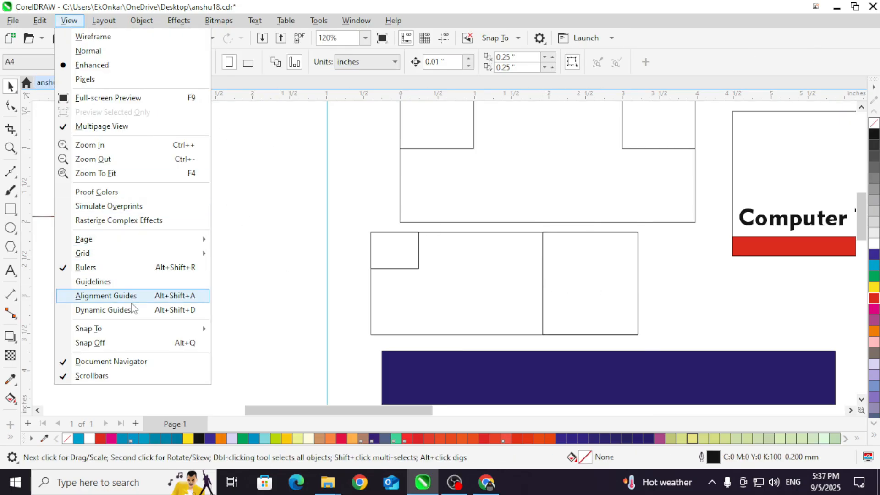
pyautogui.moveTo(143, 341)
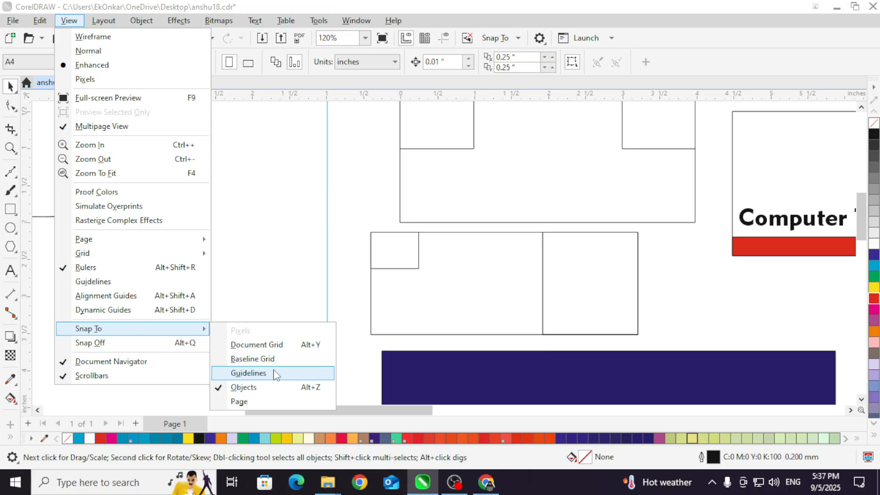
pyautogui.click(338, 219)
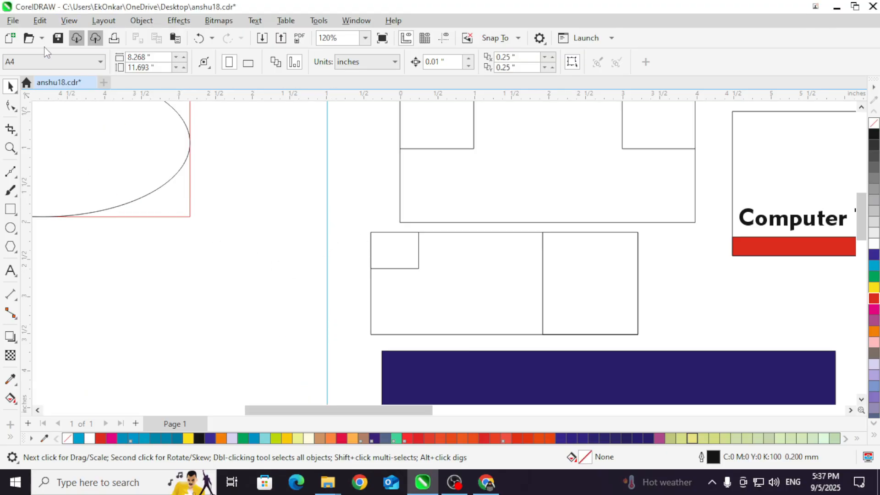
pyautogui.click(69, 21)
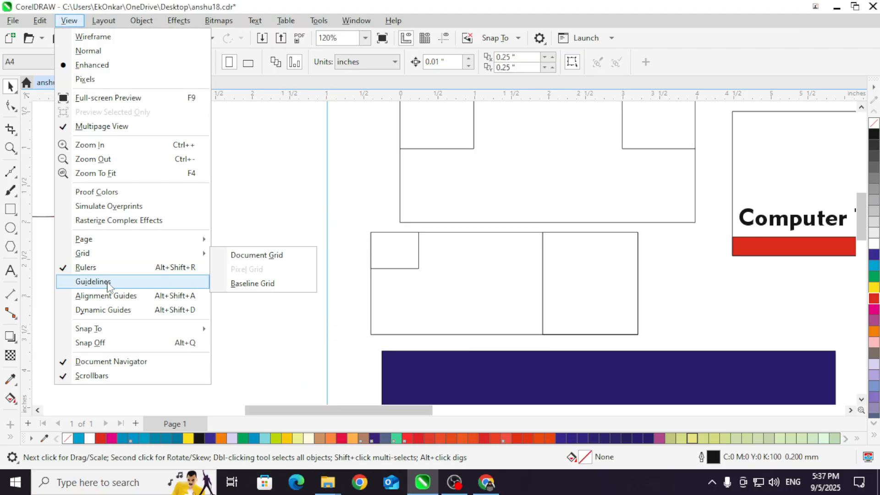
pyautogui.click(94, 281)
pyautogui.scroll(-2, 344, 277)
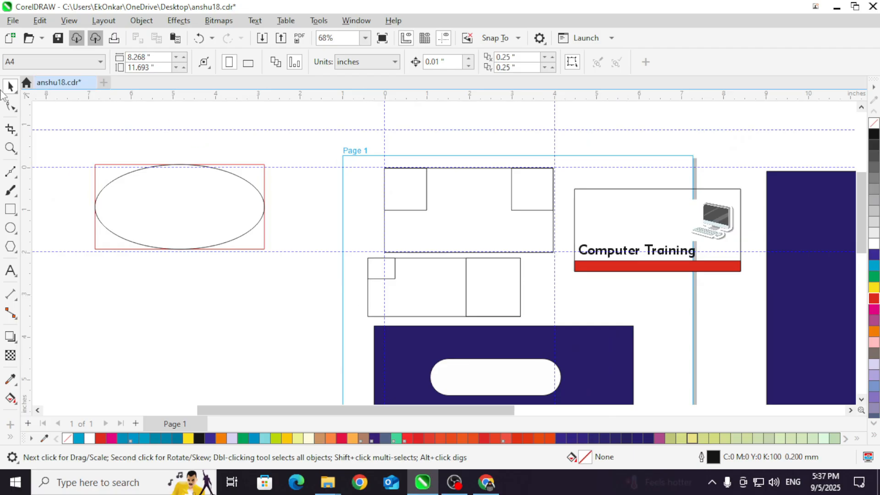
# Step: Move the upper rectangle and its two inner squares off the page to below the ellipse, centered at about X -3.27, Y -3.2 inches
pyautogui.scroll(4, 426, 163)
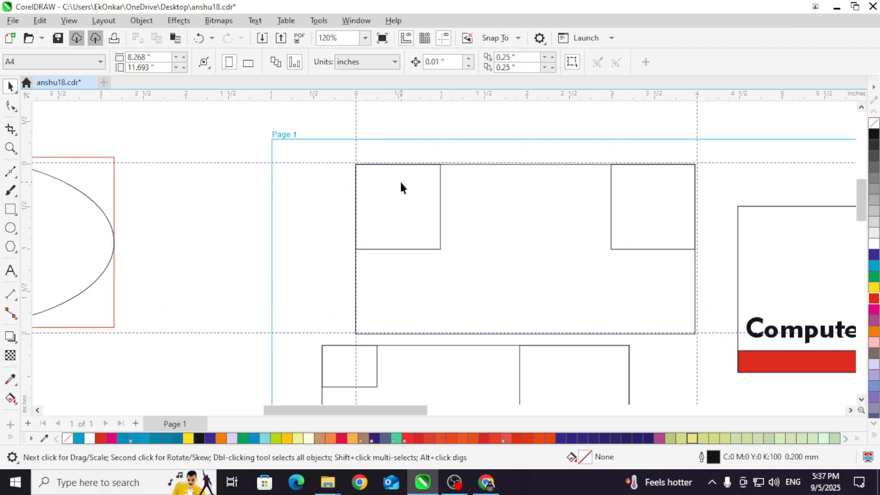
pyautogui.scroll(1, 357, 153)
pyautogui.scroll(-3, 351, 148)
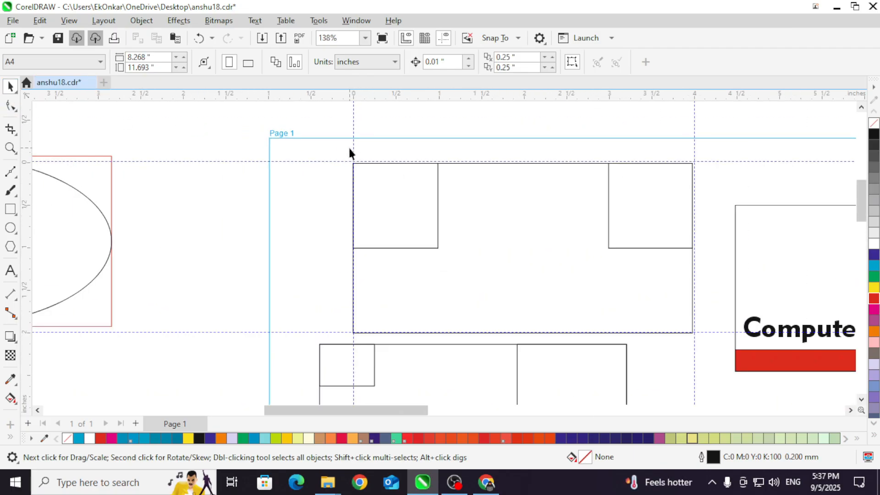
pyautogui.moveTo(345, 149); pyautogui.dragTo(204, 341)
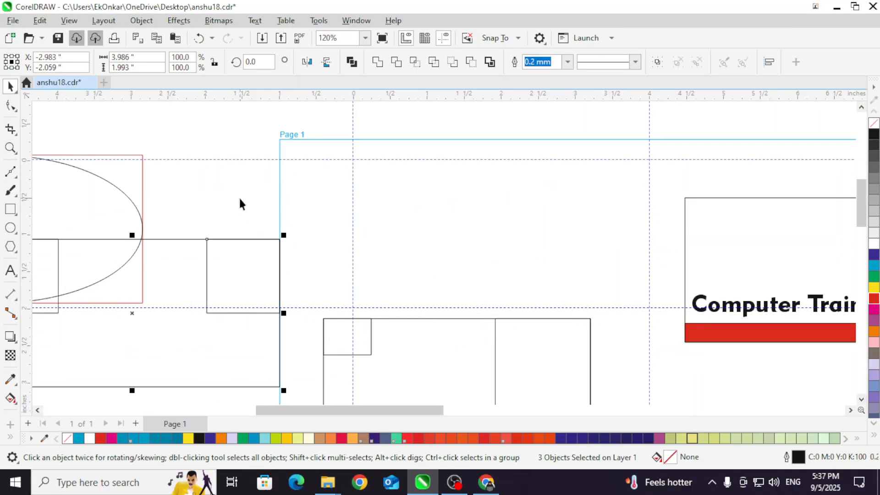
pyautogui.scroll(-2, 239, 230)
pyautogui.moveTo(185, 275); pyautogui.dragTo(171, 330)
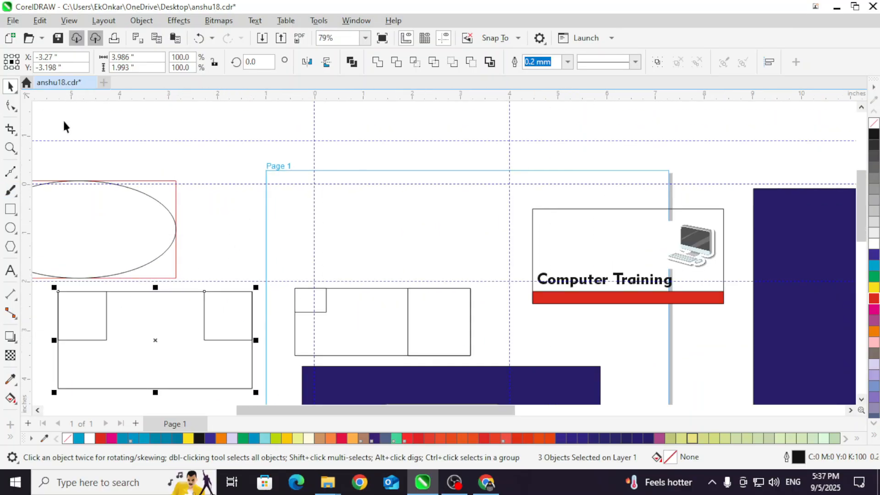
# Step: Turn on snapping to guidelines
pyautogui.click(69, 20)
pyautogui.moveTo(129, 328)
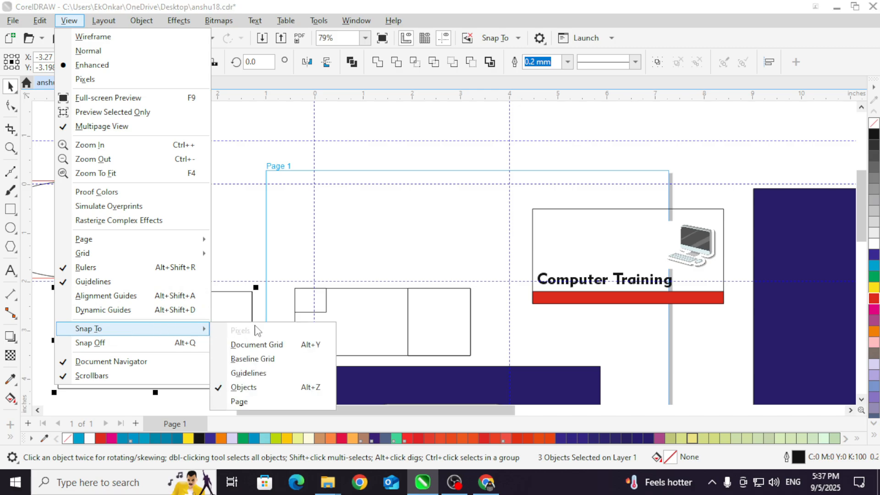
pyautogui.click(272, 373)
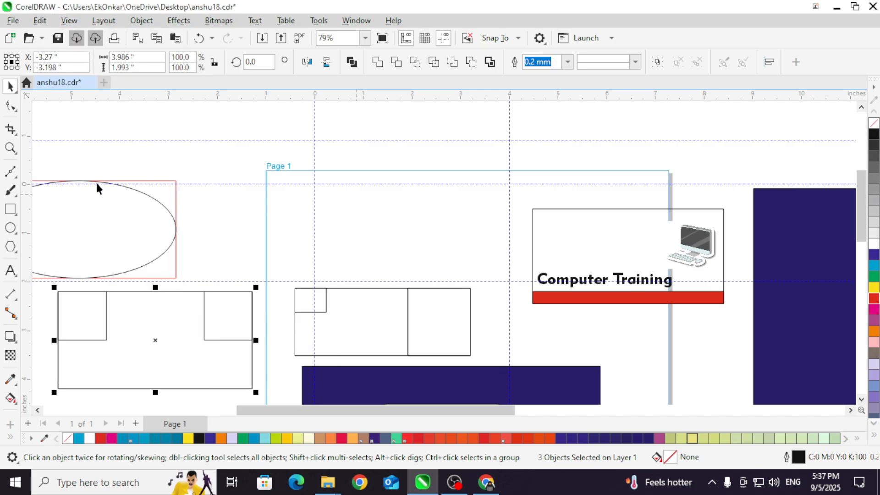
# Step: Draw a rectangle about 4 by 2 inches from the guideline intersection at the zero point to the opposite intersection
pyautogui.press('F6')
pyautogui.scroll(1, 326, 197)
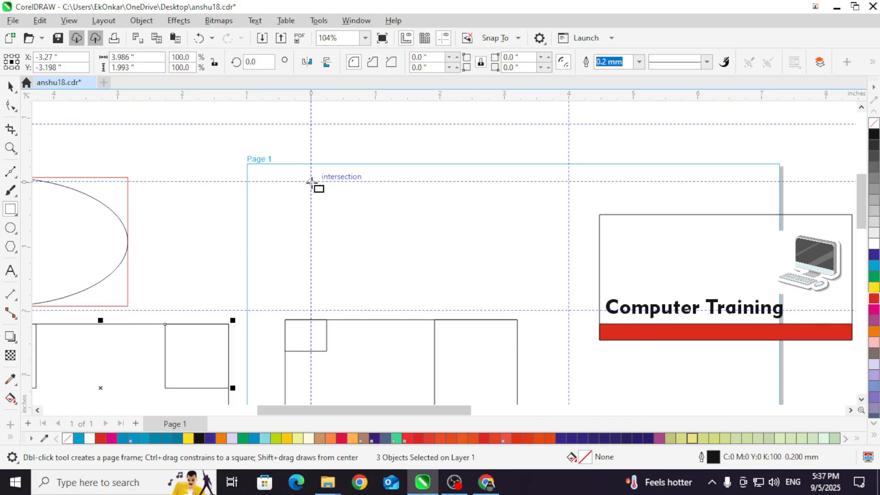
pyautogui.moveTo(310, 182); pyautogui.dragTo(569, 310)
pyautogui.press('space')
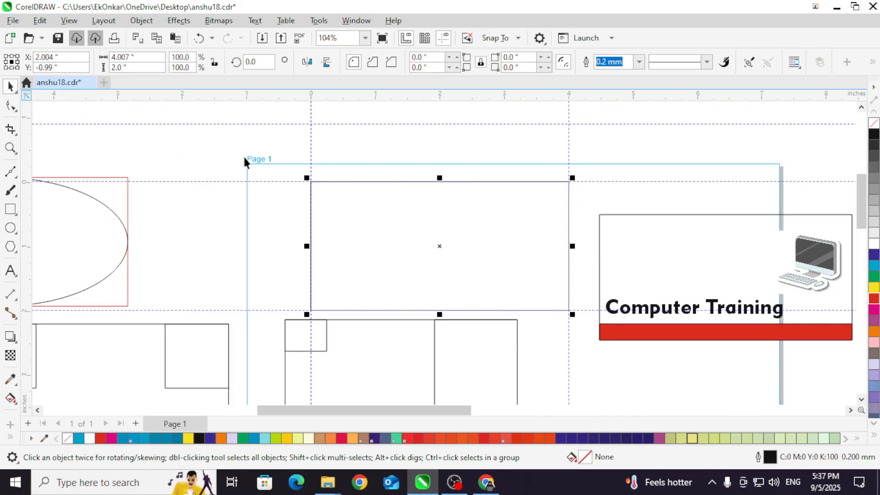
pyautogui.click(349, 178)
pyautogui.scroll(5, 314, 178)
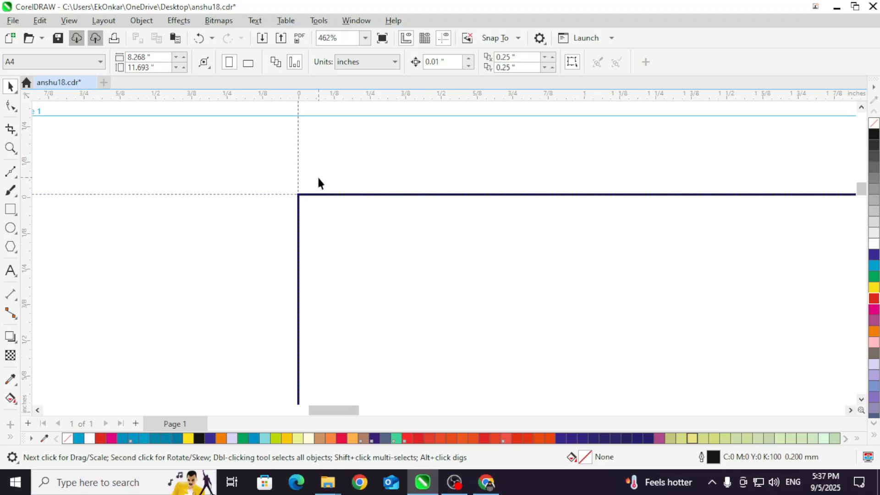
pyautogui.scroll(-5, 295, 166)
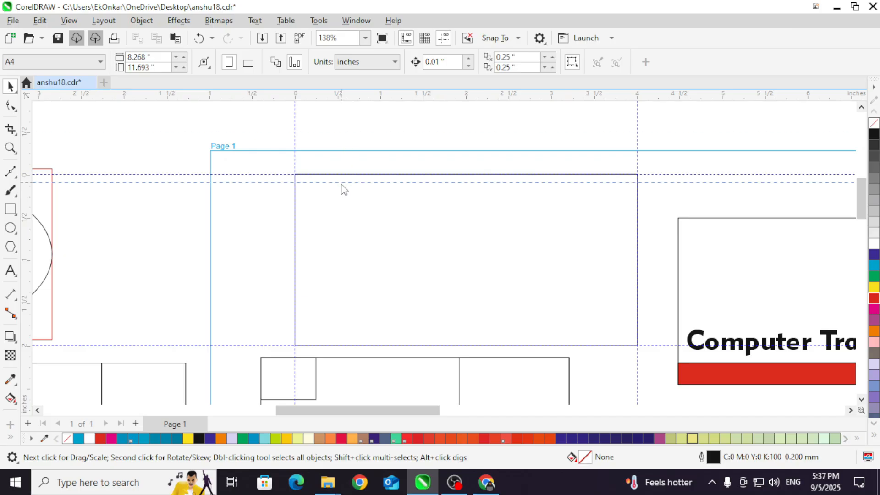
# Step: Add guidelines at about Y -0.15 and X 0.21 inches and draw a rectangle about 0.52 by 0.72 inches from their intersection
pyautogui.moveTo(342, 183); pyautogui.dragTo(342, 188)
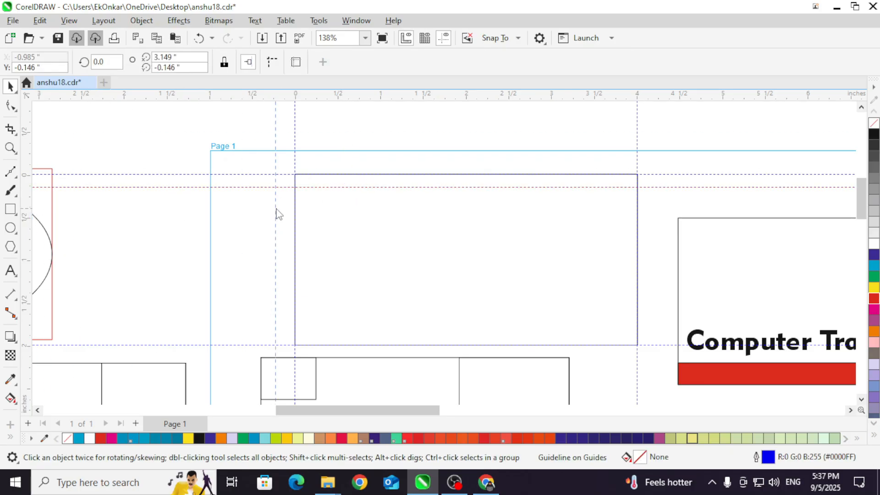
pyautogui.click(313, 209)
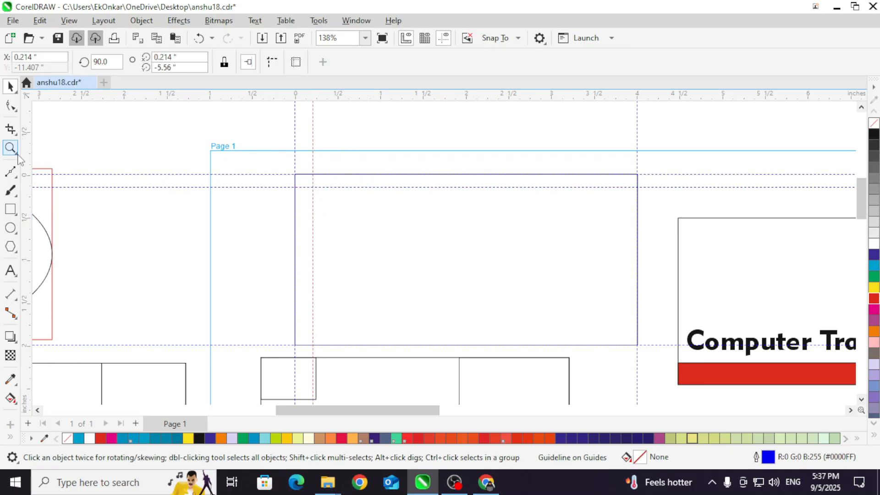
pyautogui.click(10, 209)
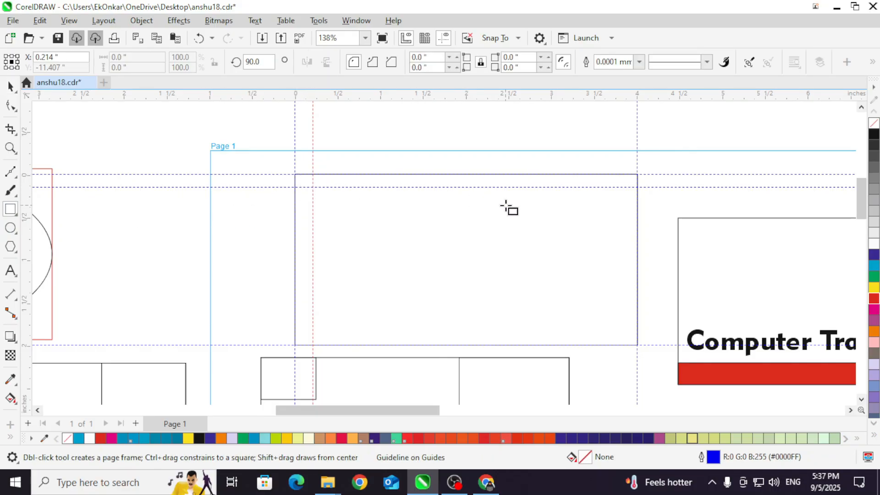
pyautogui.click(312, 187)
pyautogui.moveTo(330, 207); pyautogui.dragTo(357, 250)
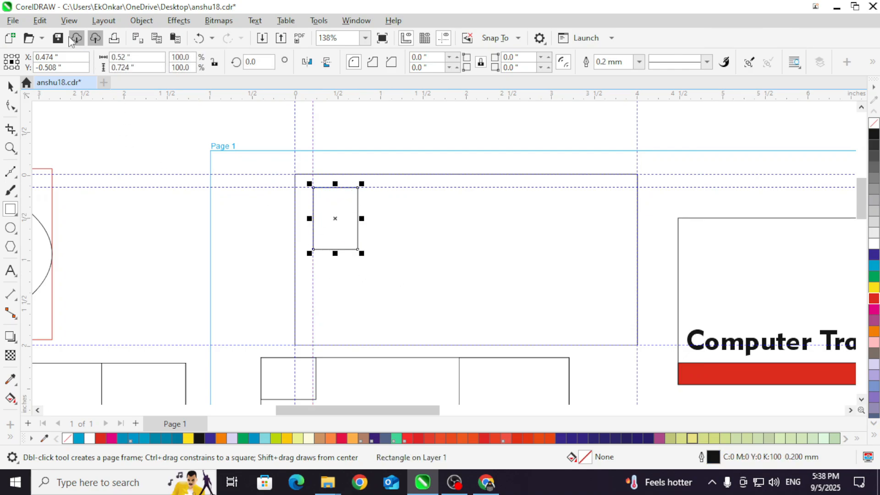
# Step: Turn on snapping to the document grid and display the document grid
pyautogui.click(69, 20)
pyautogui.moveTo(141, 331)
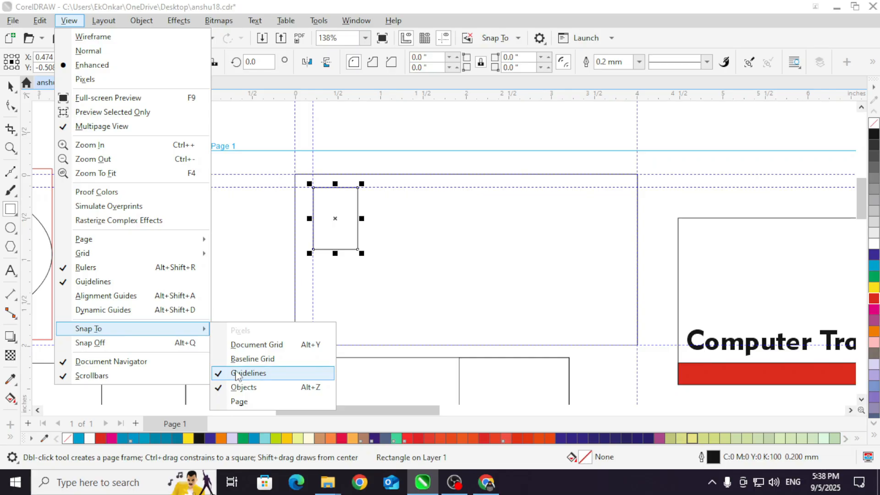
pyautogui.click(247, 348)
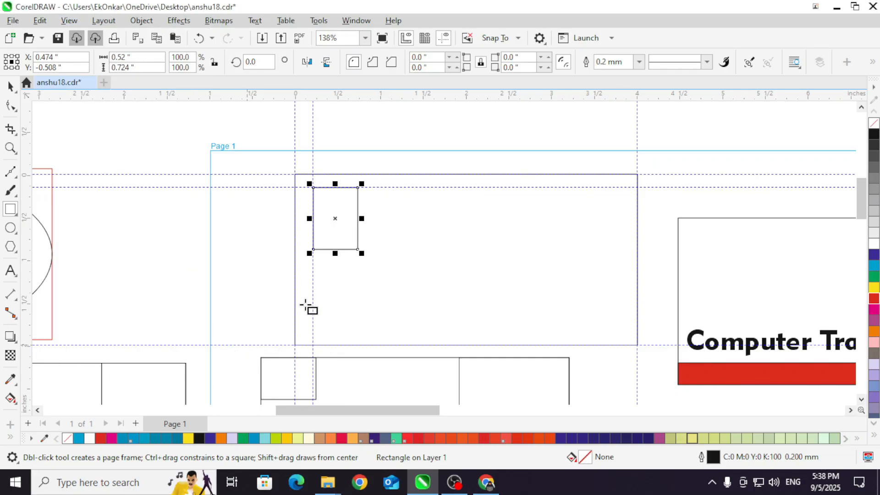
pyautogui.click(74, 23)
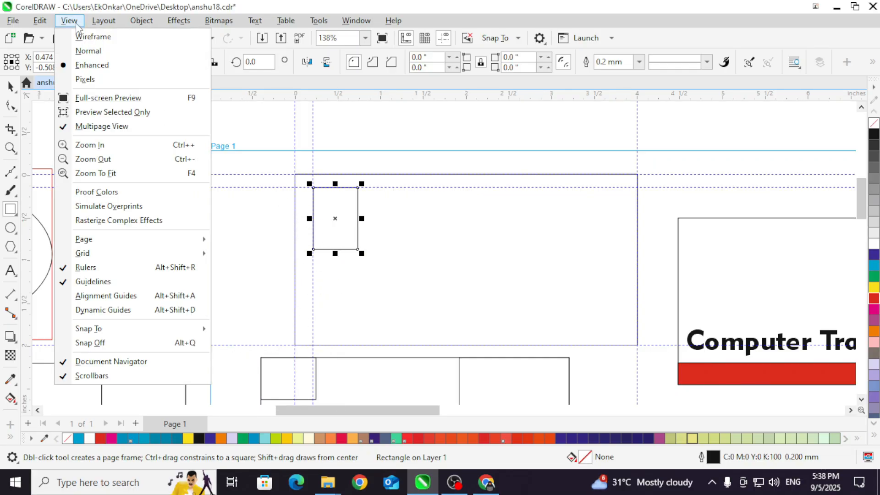
pyautogui.moveTo(123, 255)
pyautogui.click(275, 255)
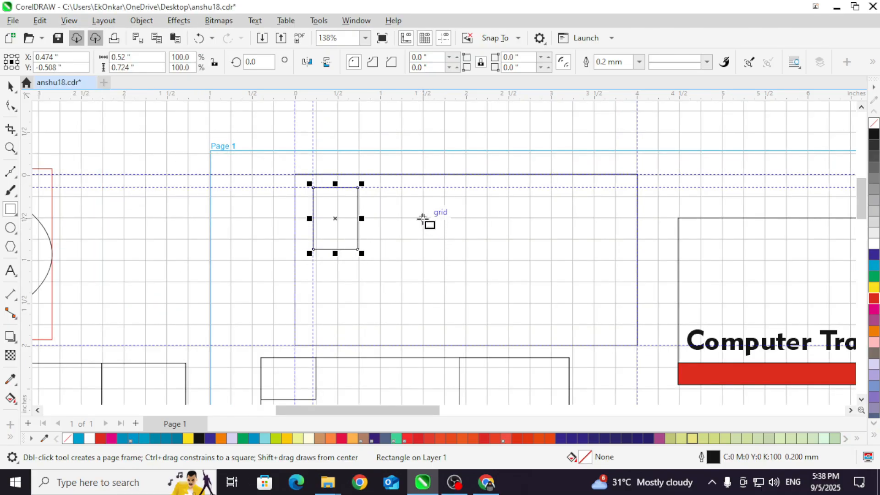
# Step: Draw four separate squares of about 0.25 inch on the grid, in two rows of two inside the large rectangle
pyautogui.moveTo(422, 218)
pyautogui.mouseDown()
pyautogui.moveTo(458, 247)
pyautogui.moveTo(444, 239)
pyautogui.moveTo(487, 239)
pyautogui.mouseUp()
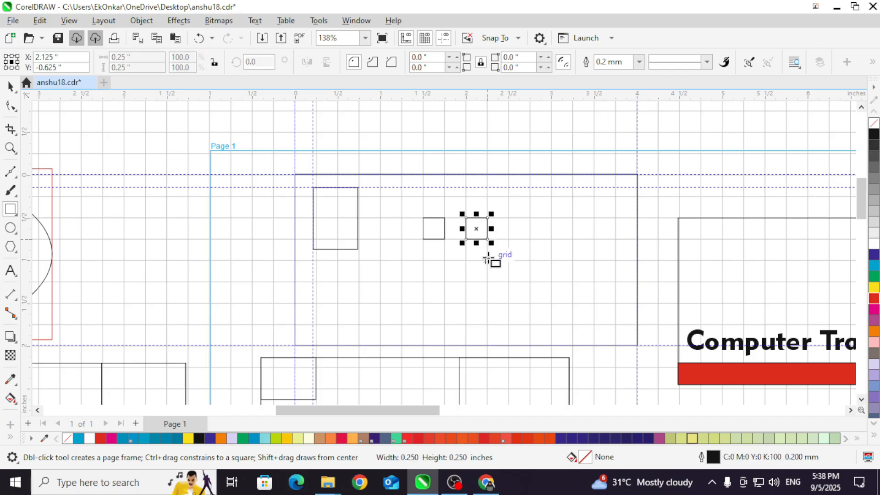
pyautogui.moveTo(422, 260)
pyautogui.mouseDown()
pyautogui.moveTo(445, 282)
pyautogui.moveTo(468, 259)
pyautogui.moveTo(488, 282)
pyautogui.mouseUp()
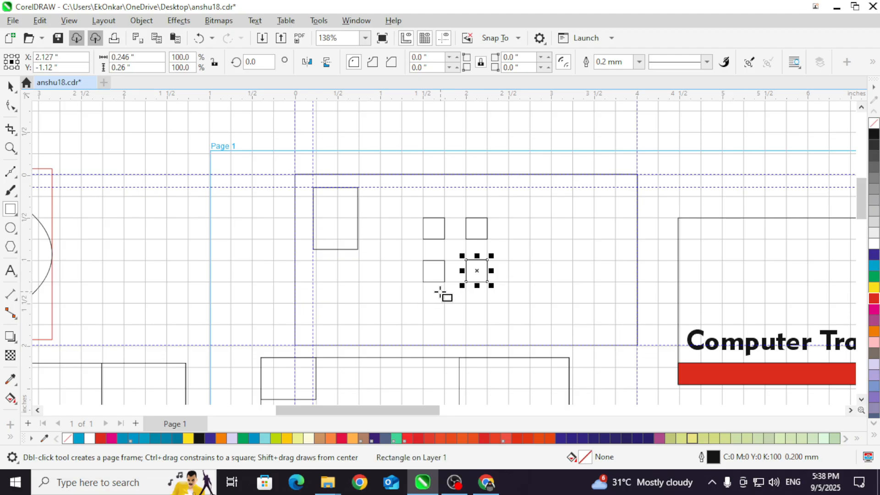
# Step: Disable snapping to the document grid and switch all snapping off
pyautogui.click(78, 23)
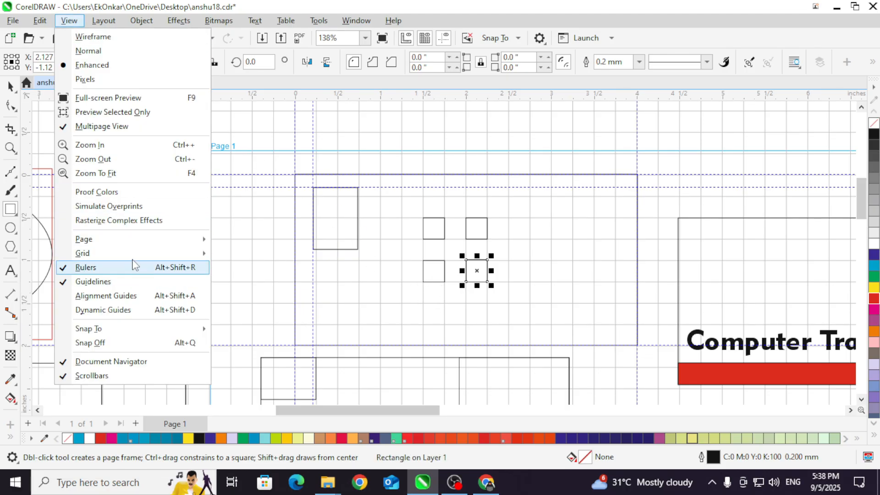
pyautogui.moveTo(136, 261)
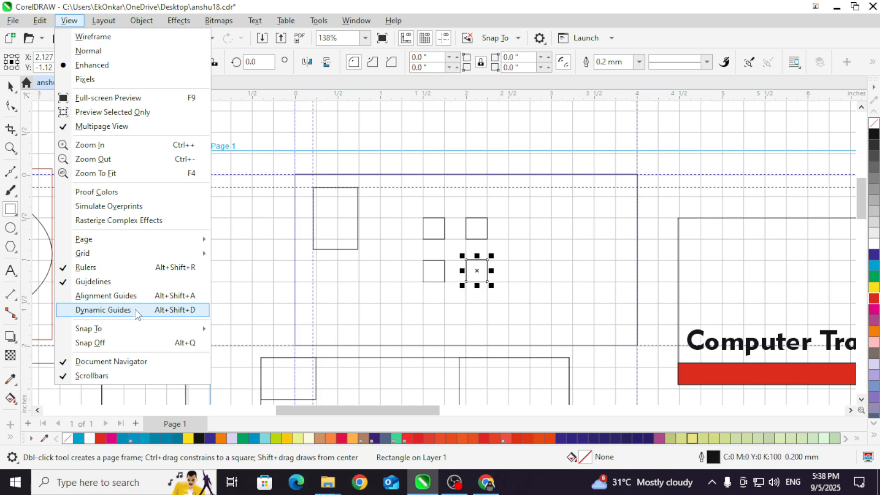
pyautogui.moveTo(164, 328)
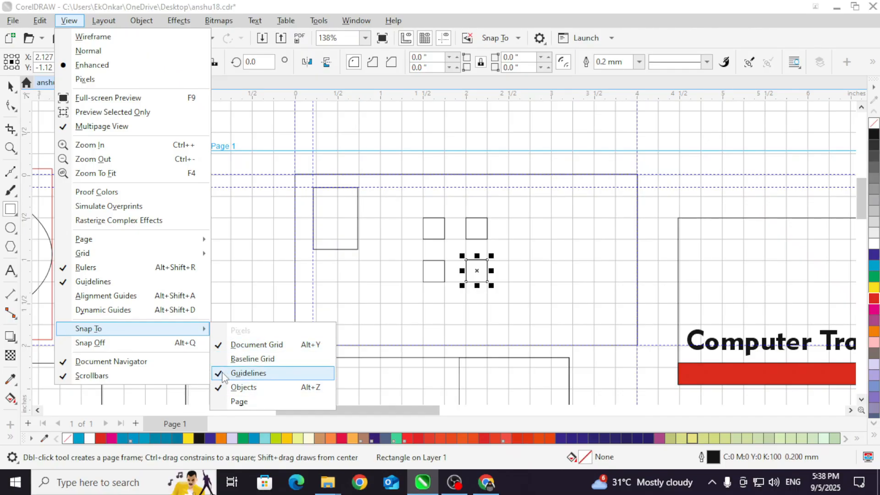
pyautogui.click(215, 346)
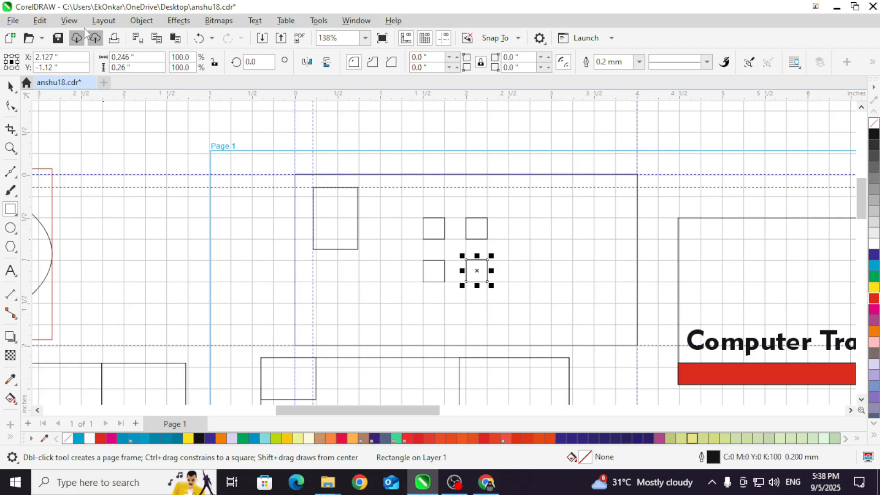
pyautogui.click(70, 20)
pyautogui.click(114, 343)
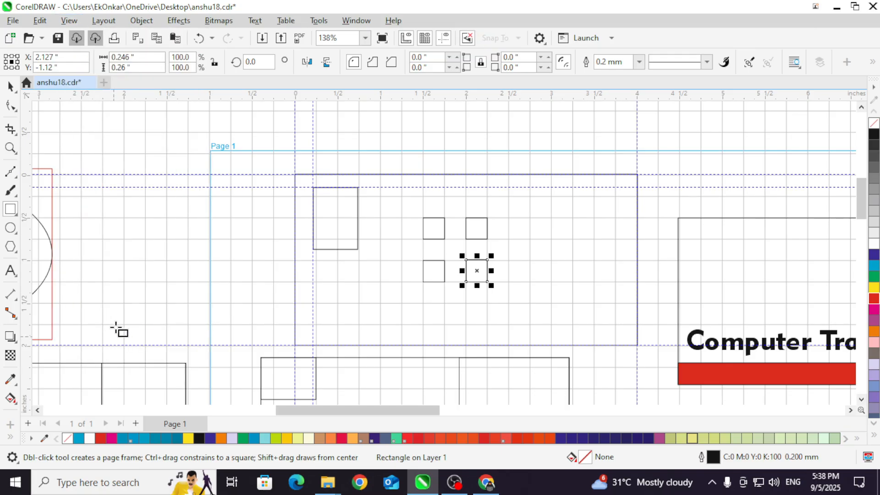
pyautogui.click(79, 22)
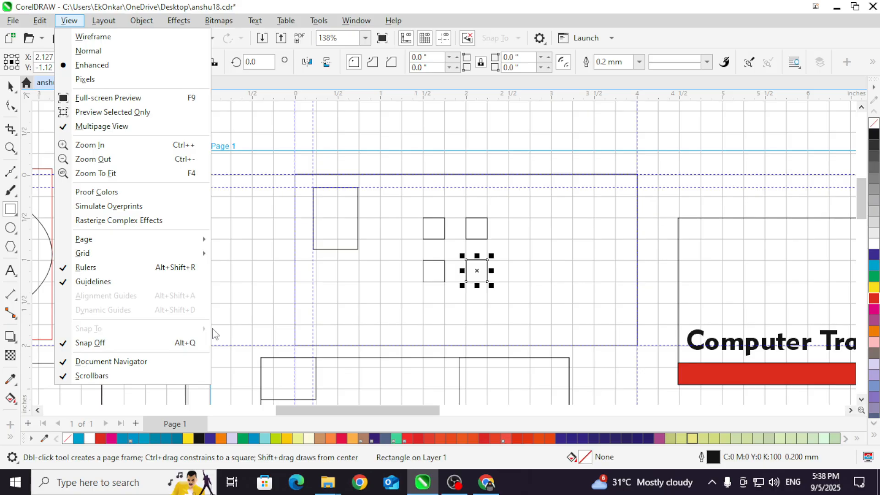
pyautogui.click(354, 240)
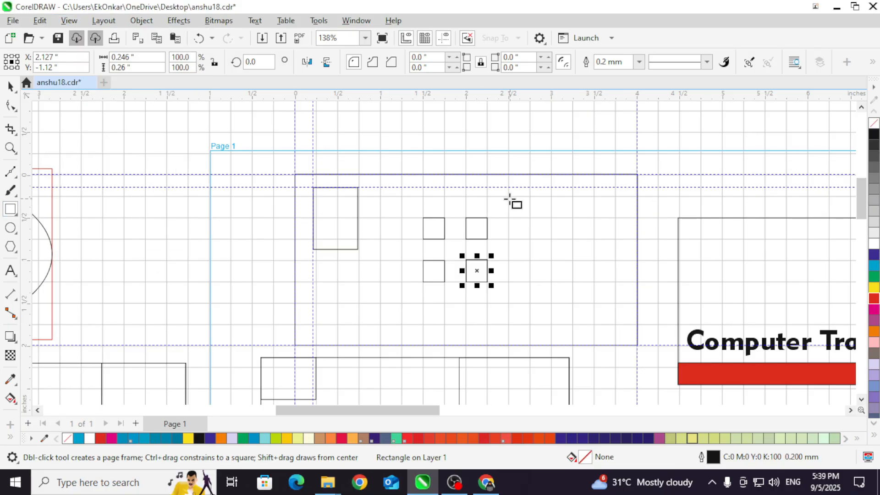
# Step: Draw two rectangles freely inside the large rectangle, about 1.31 by 0.85 and 0.86 by 0.55 inches, the smaller in its lower-right corner
pyautogui.moveTo(508, 196)
pyautogui.mouseDown()
pyautogui.moveTo(579, 257)
pyautogui.moveTo(620, 269)
pyautogui.mouseUp()
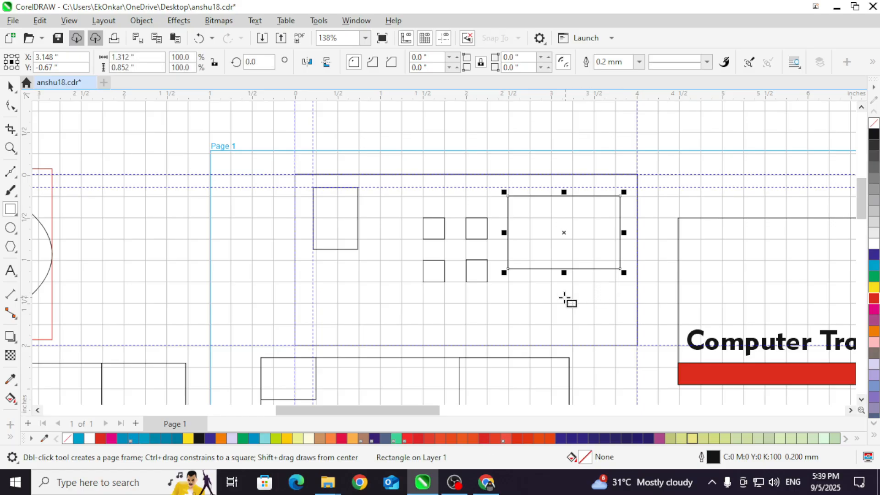
pyautogui.moveTo(564, 298)
pyautogui.mouseDown()
pyautogui.moveTo(618, 343)
pyautogui.moveTo(637, 344)
pyautogui.mouseUp()
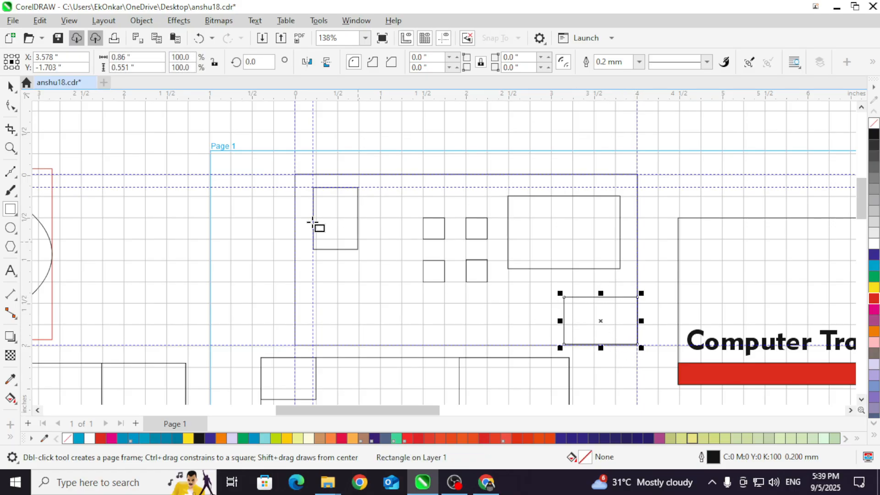
# Step: Switch snapping back on and enable snapping to the page
pyautogui.click(69, 20)
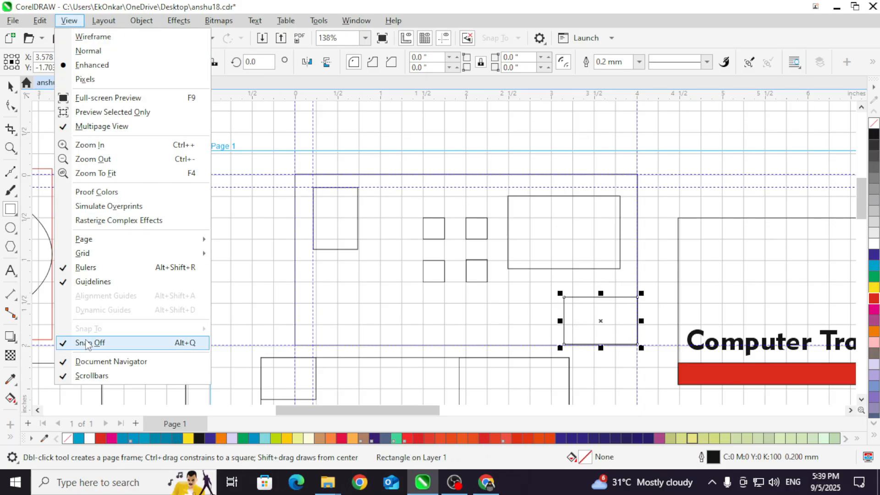
pyautogui.click(68, 341)
pyautogui.click(69, 20)
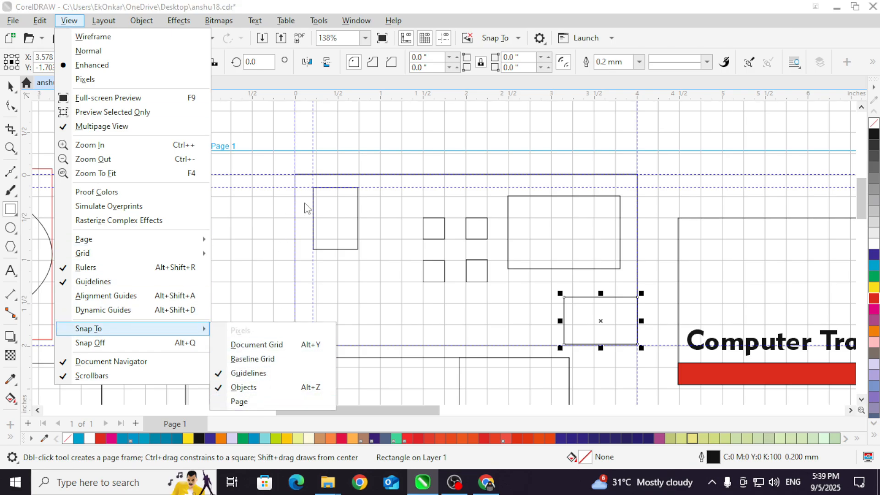
pyautogui.scroll(-2, 458, 220)
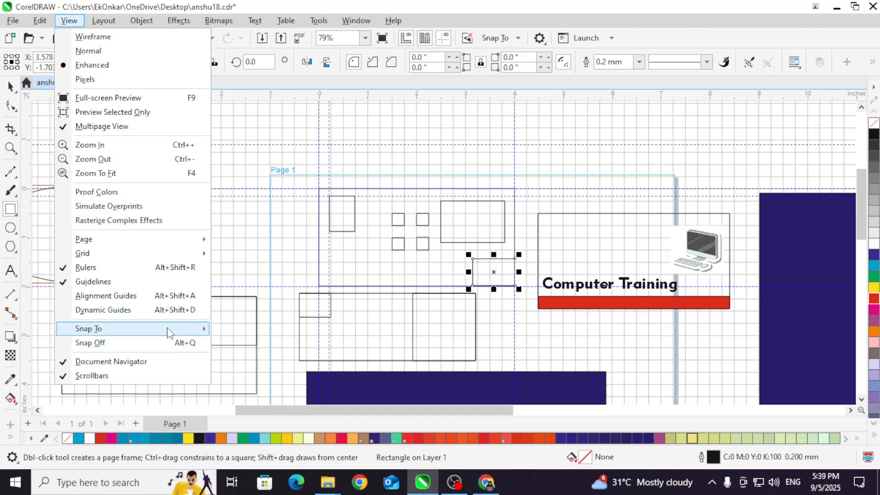
pyautogui.click(239, 401)
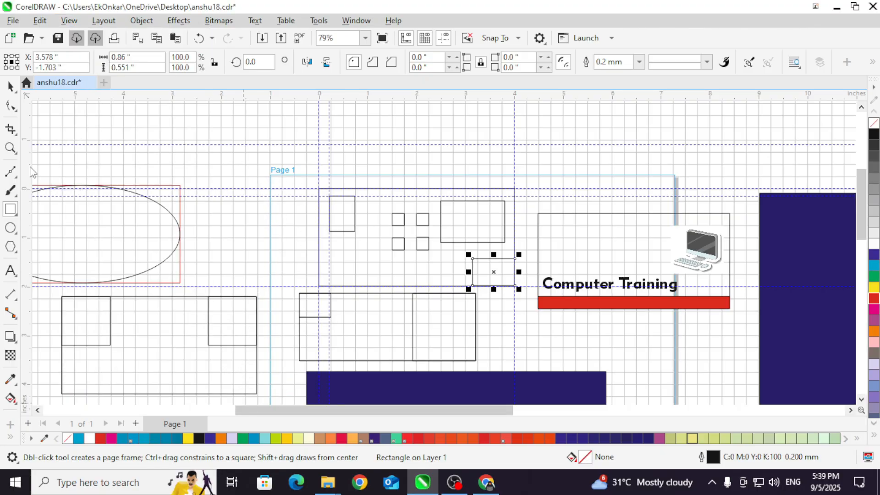
# Step: Draw a rectangle about 0.99 by 1.22 inches at the page's upper-left corner
pyautogui.moveTo(271, 178); pyautogui.dragTo(315, 236)
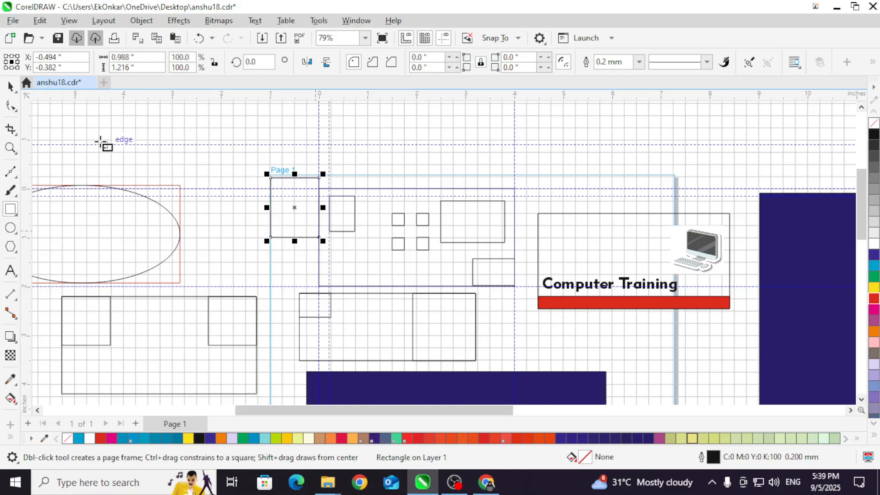
# Step: Hide the document grid
pyautogui.click(68, 21)
pyautogui.moveTo(129, 259)
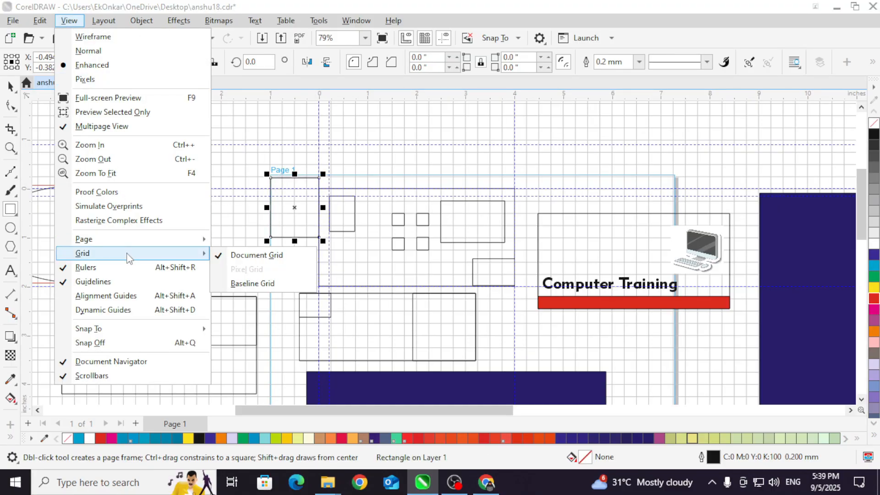
pyautogui.moveTo(137, 241)
pyautogui.click(270, 255)
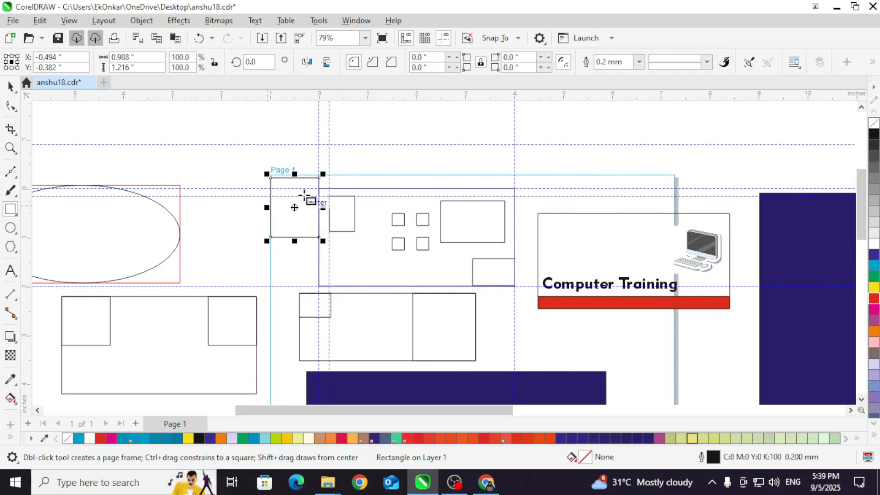
# Step: Turn on dynamic guides
pyautogui.click(69, 21)
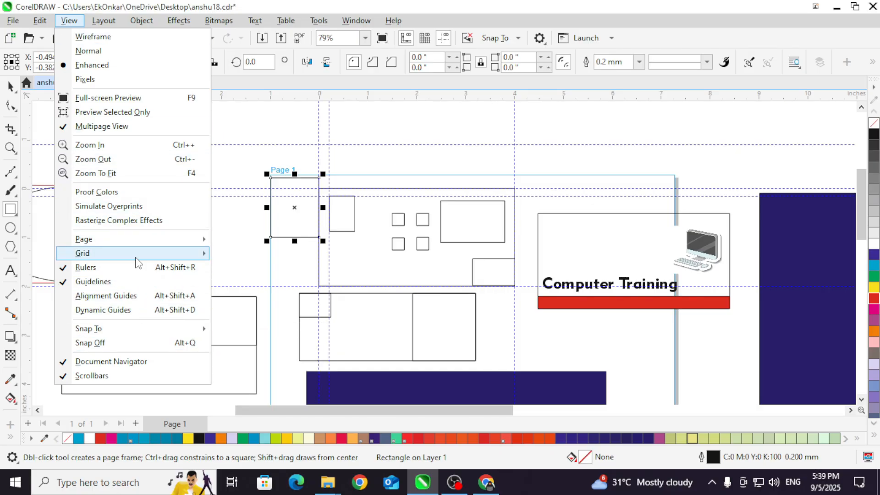
pyautogui.moveTo(152, 256)
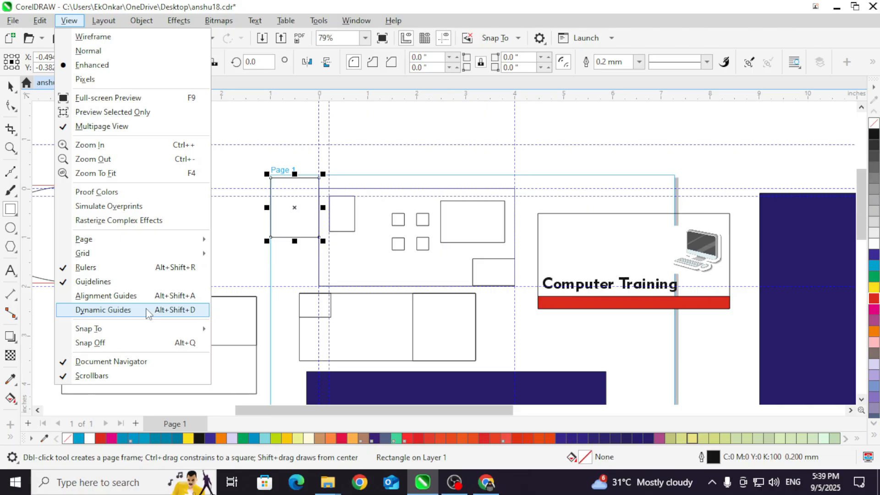
pyautogui.click(87, 310)
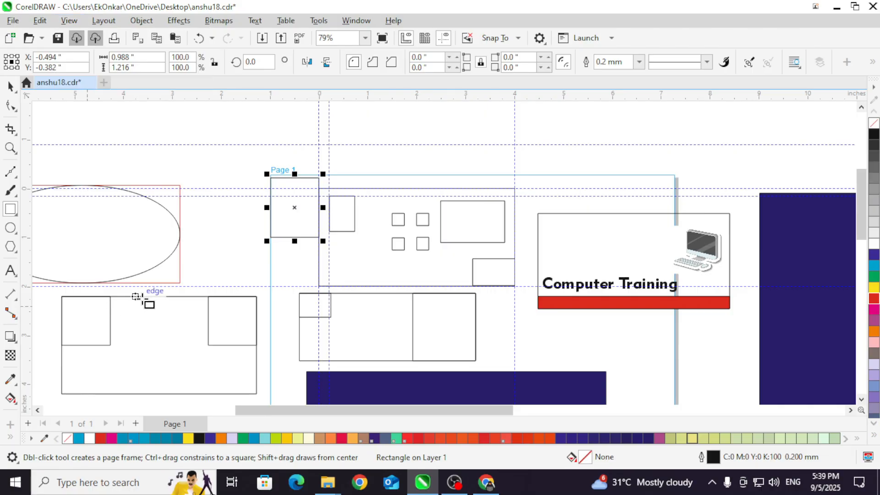
# Step: Rotate the page-corner rectangle about 15.1 degrees and move it by its upper corner node onto the lower-right small square
pyautogui.click(10, 86)
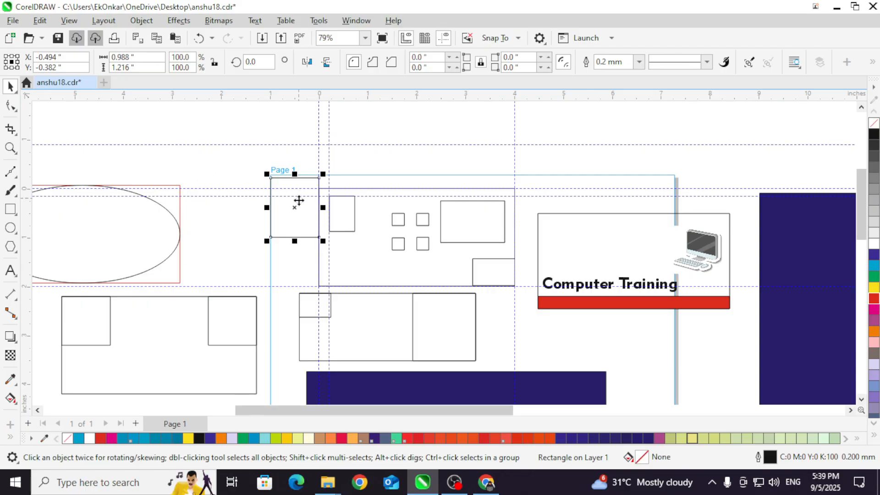
pyautogui.moveTo(293, 210); pyautogui.dragTo(348, 225)
pyautogui.click(347, 225)
pyautogui.moveTo(369, 190); pyautogui.dragTo(493, 213)
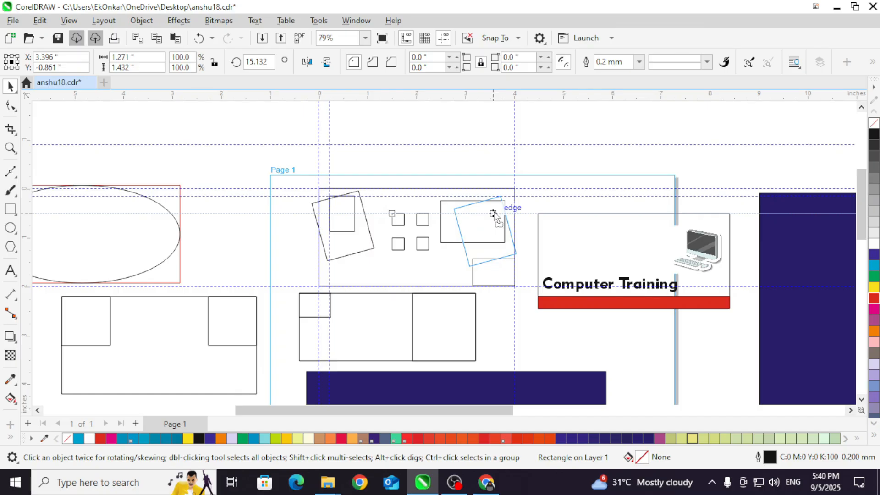
pyautogui.moveTo(492, 214); pyautogui.dragTo(494, 213)
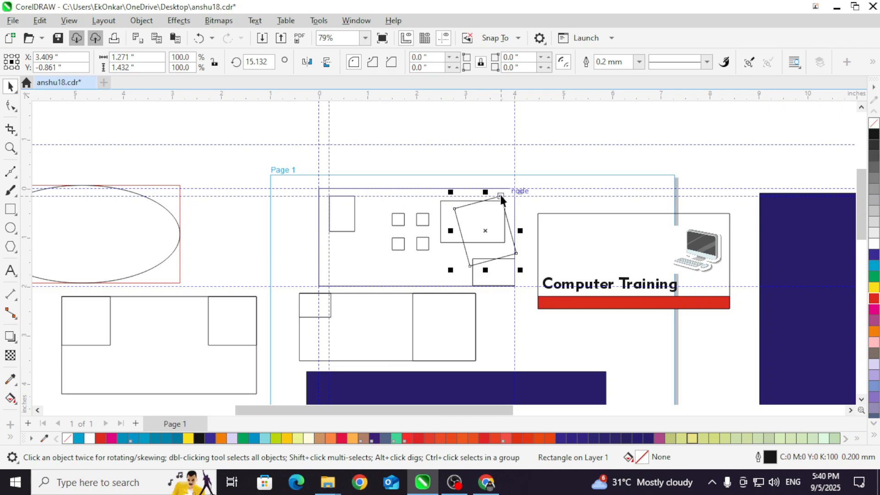
pyautogui.moveTo(502, 199); pyautogui.dragTo(424, 241)
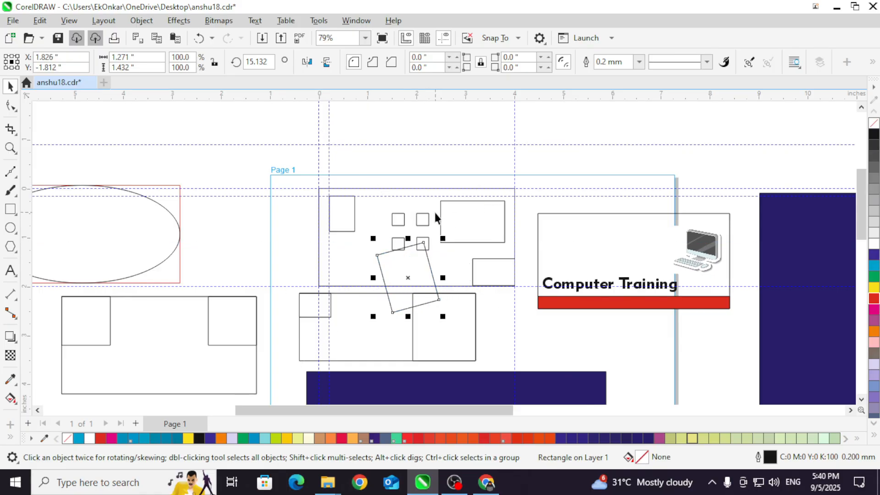
# Step: Turn off dynamic guides and move the rotated rectangle so its upper corner meets the upper-right small square's top-right corner
pyautogui.click(68, 21)
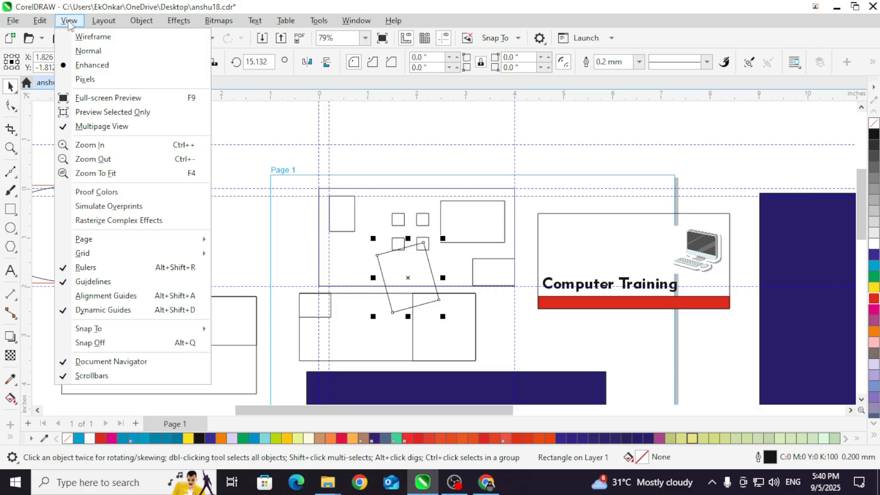
pyautogui.click(104, 310)
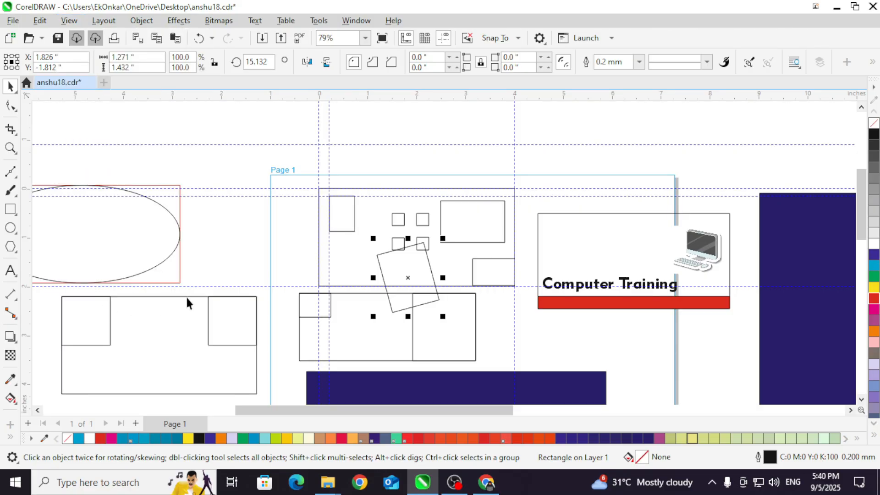
pyautogui.moveTo(421, 242); pyautogui.dragTo(428, 213)
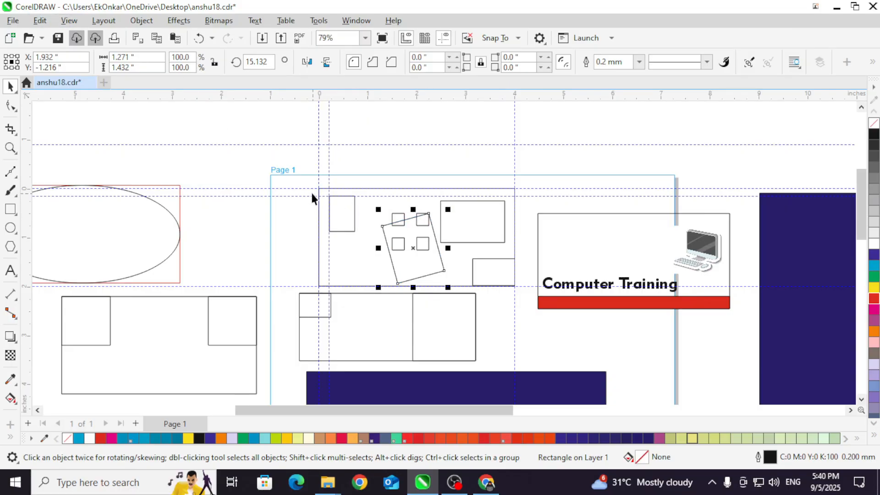
# Step: Turn on alignment guides and move the rotated rectangle by its center to X 1.75, Y -1.0, and over to about X 2.91, Y -1.10 inches
pyautogui.click(70, 21)
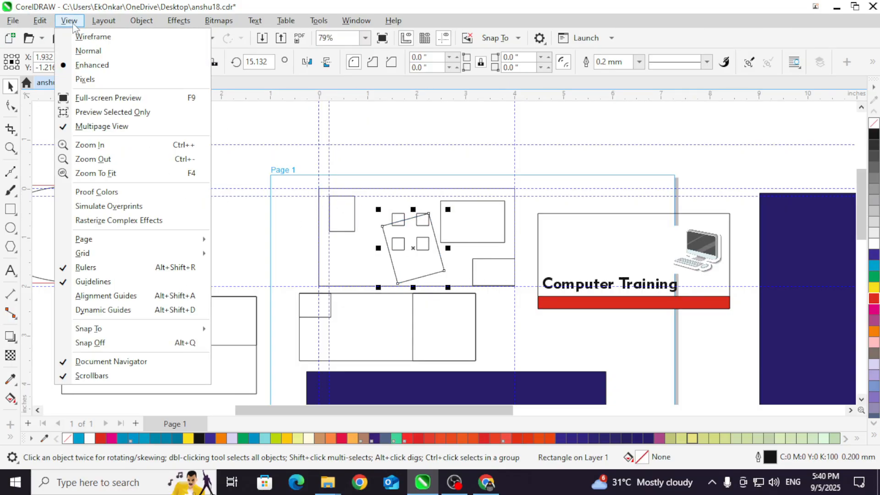
pyautogui.click(113, 298)
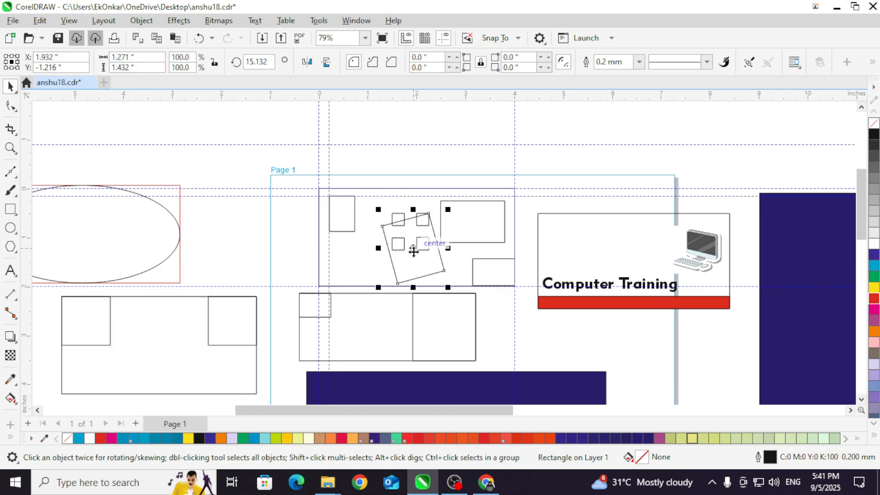
pyautogui.moveTo(413, 248)
pyautogui.mouseDown()
pyautogui.moveTo(393, 248)
pyautogui.moveTo(403, 238)
pyautogui.mouseUp()
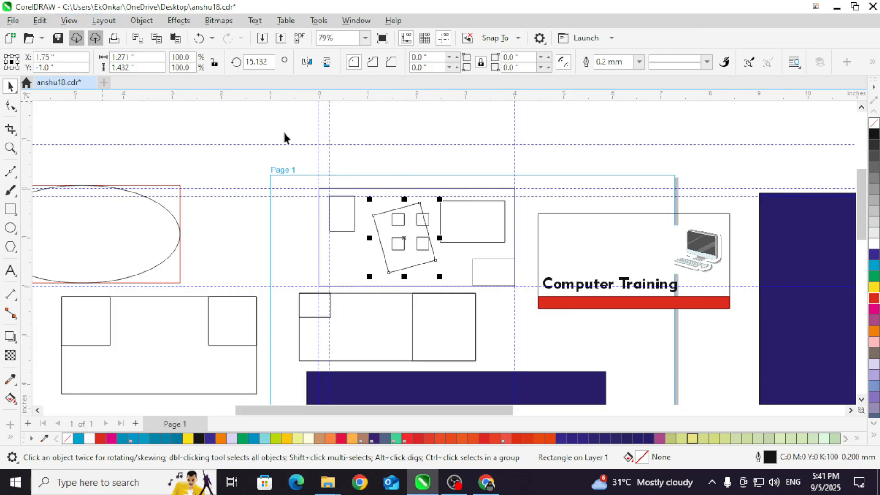
pyautogui.scroll(2, 416, 222)
pyautogui.moveTo(403, 240); pyautogui.dragTo(482, 251)
# Step: Turn off alignment guides and move the rotated rectangle by its center to about X 2.0, Y -0.70 inches
pyautogui.click(66, 23)
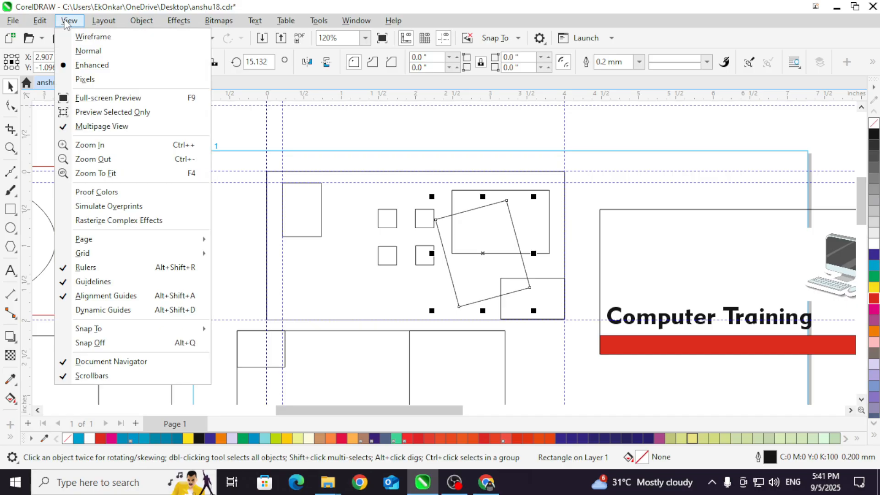
pyautogui.click(96, 297)
pyautogui.moveTo(483, 251); pyautogui.dragTo(415, 224)
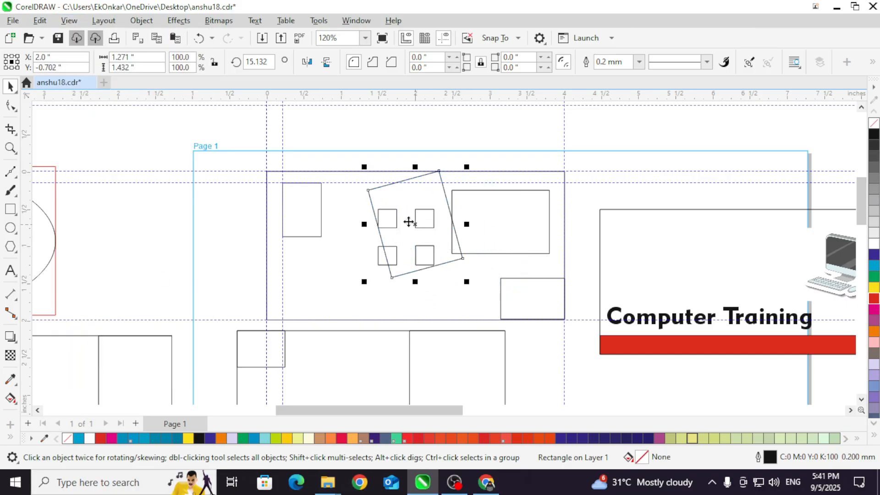
pyautogui.click(70, 23)
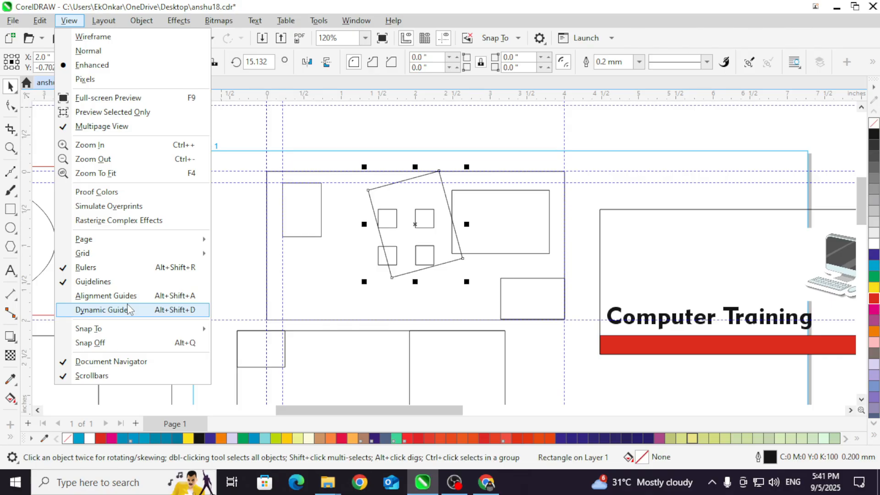
pyautogui.press('Up')
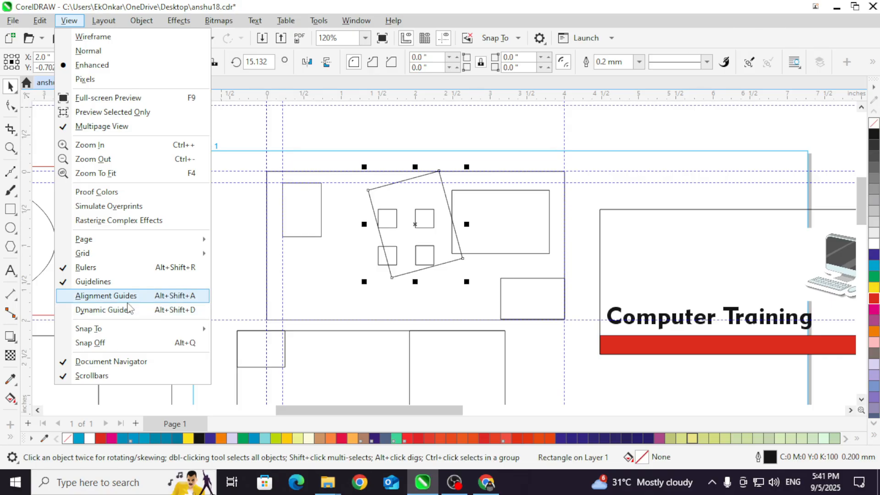